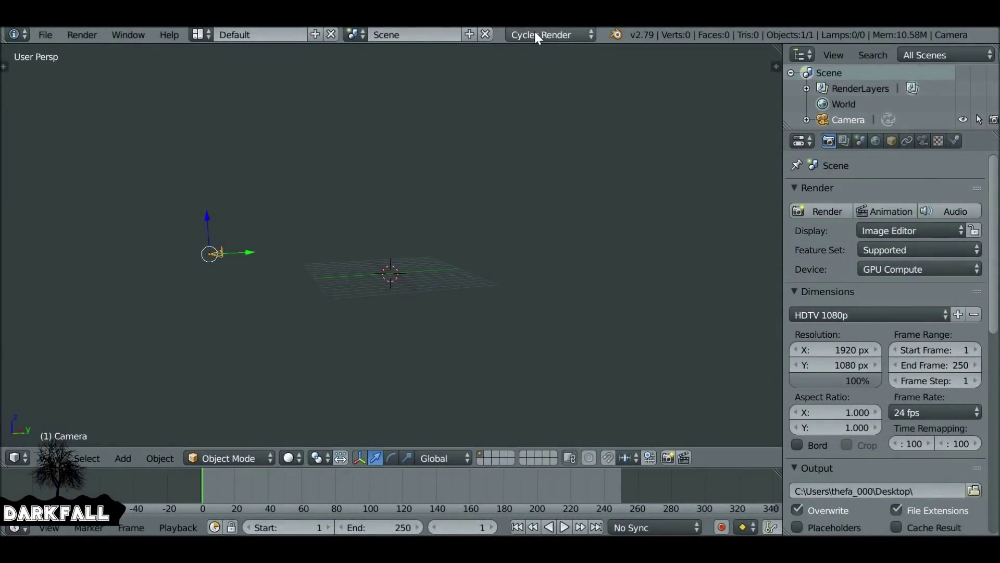
Turn the 3D view into a compositing Node Editor with Use Nodes and Backdrop enabled.
click(536, 34)
click(534, 32)
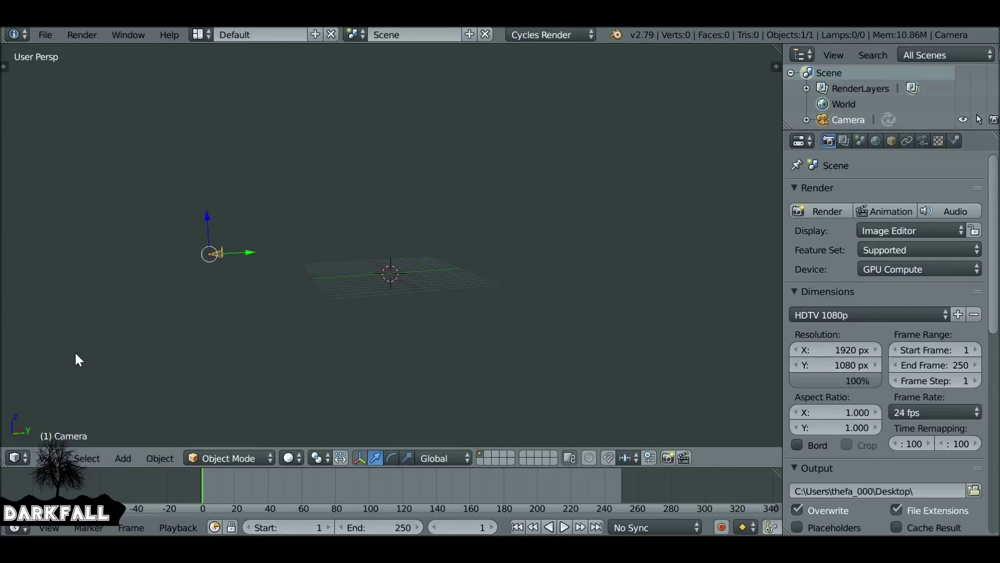
click(18, 458)
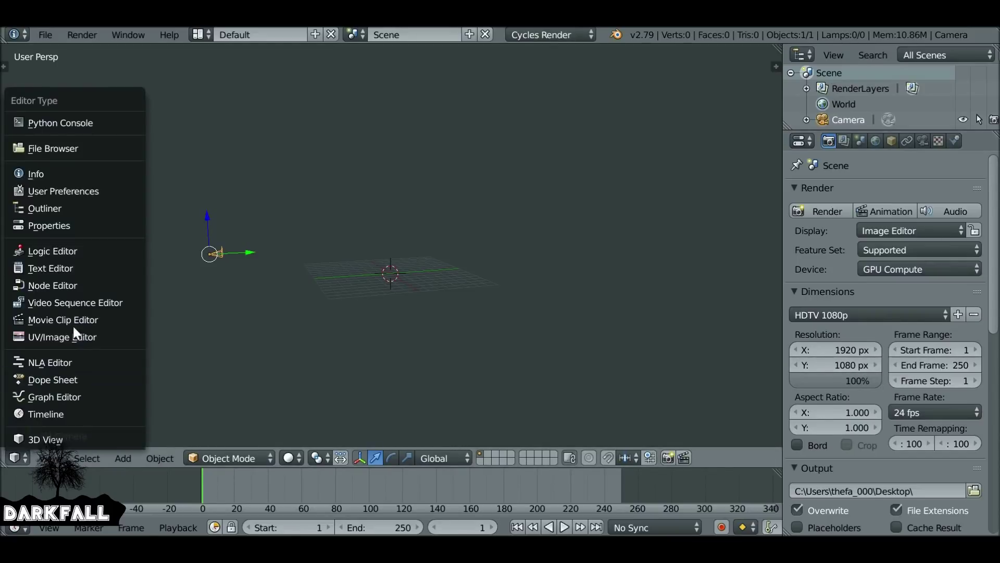
click(68, 285)
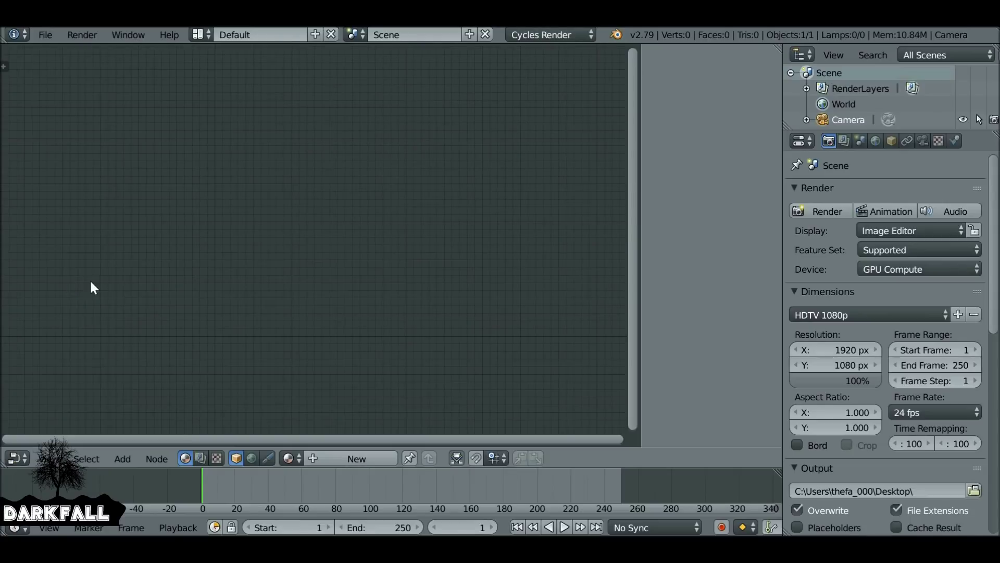
click(200, 459)
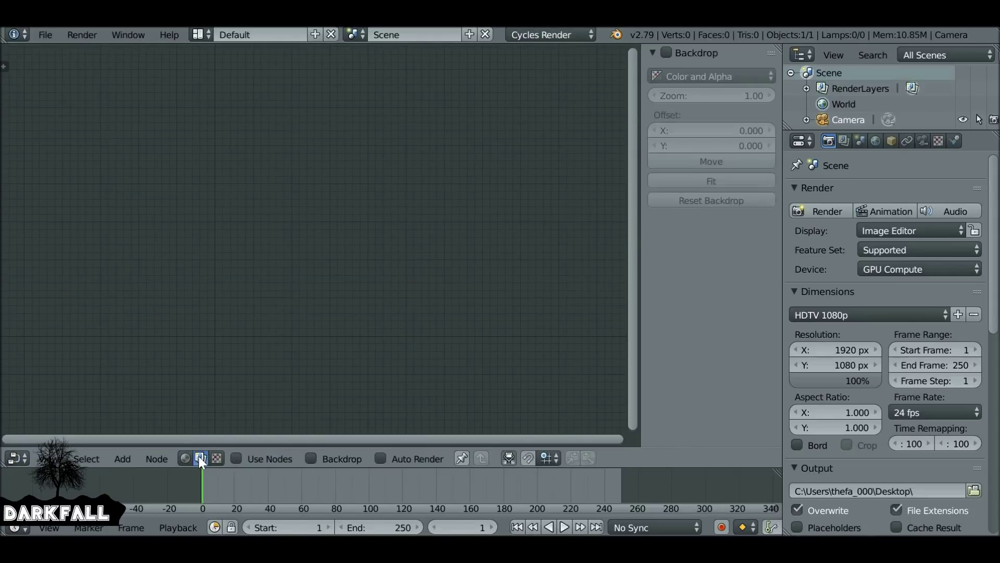
click(244, 458)
click(339, 459)
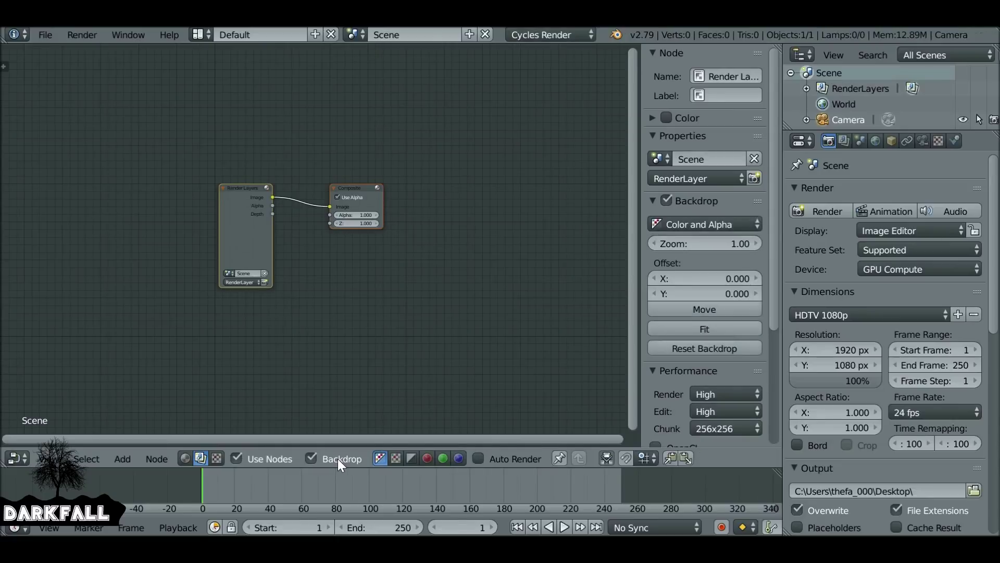
Move the Composite node farther from the Render Layers node and delete the Render Layers node.
drag(344, 192, 434, 187)
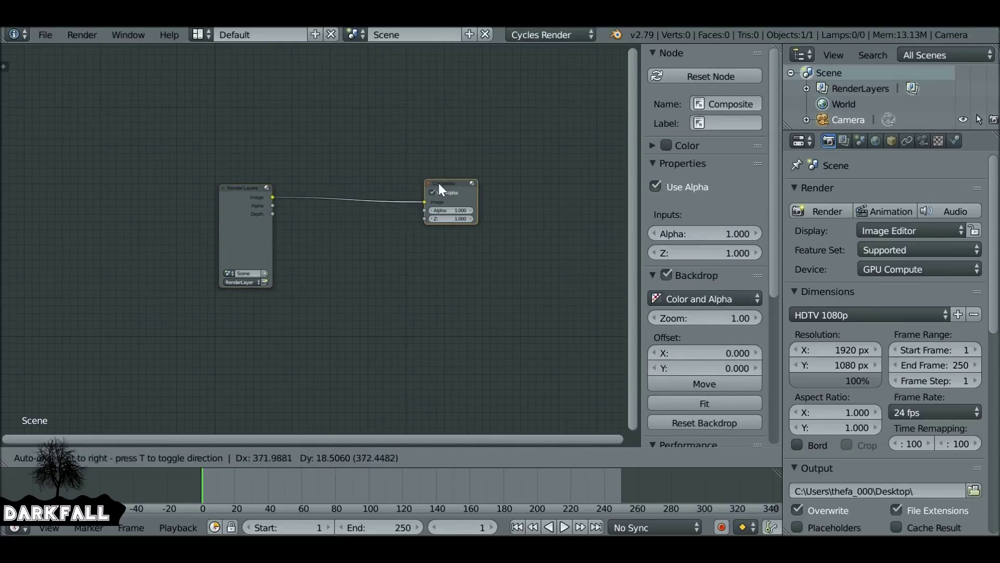
drag(249, 201, 251, 199)
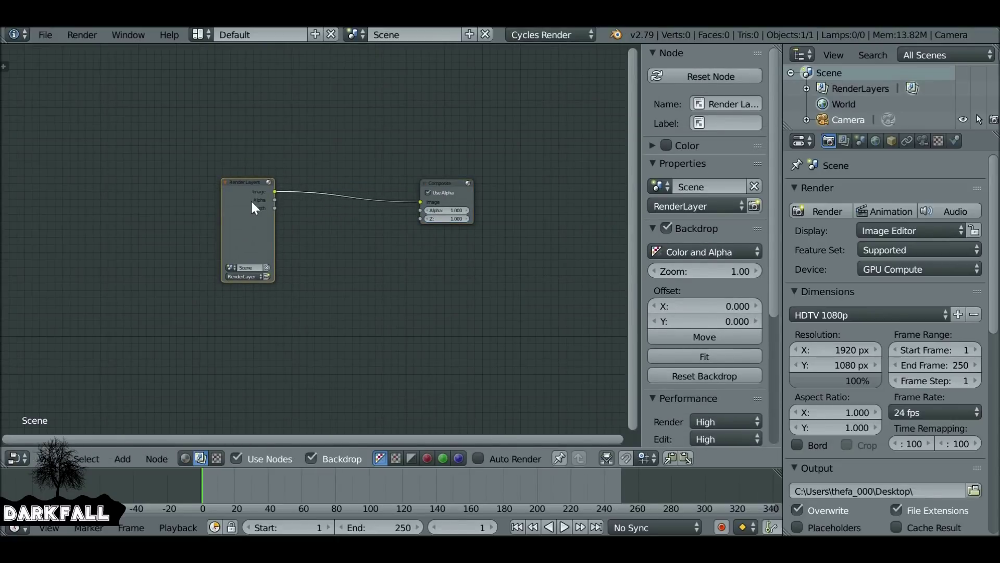
key(x)
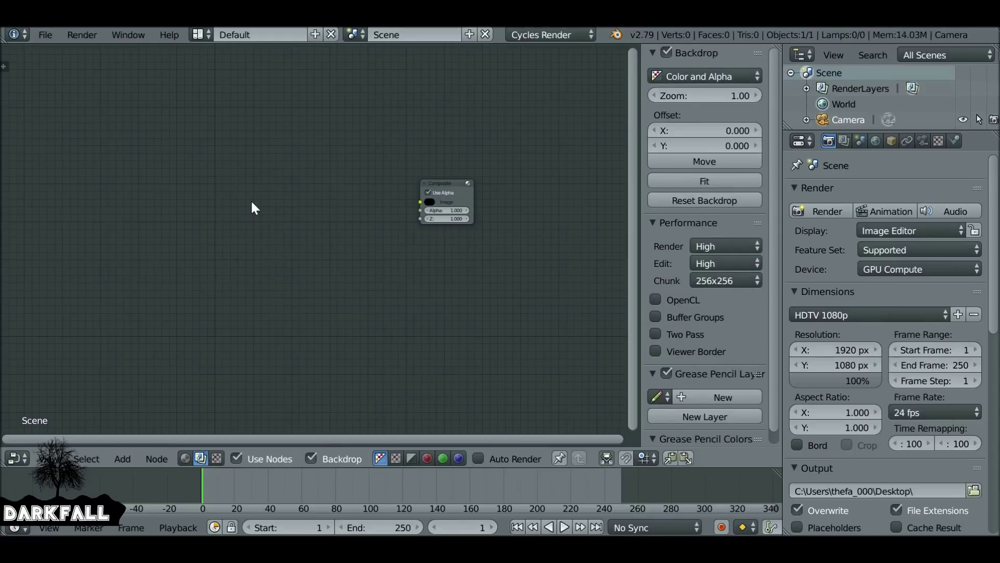
Add a Movie Clip input node and connect its Image output to the Composite node's Image input.
key(shift+a)
mouse_move(220, 94)
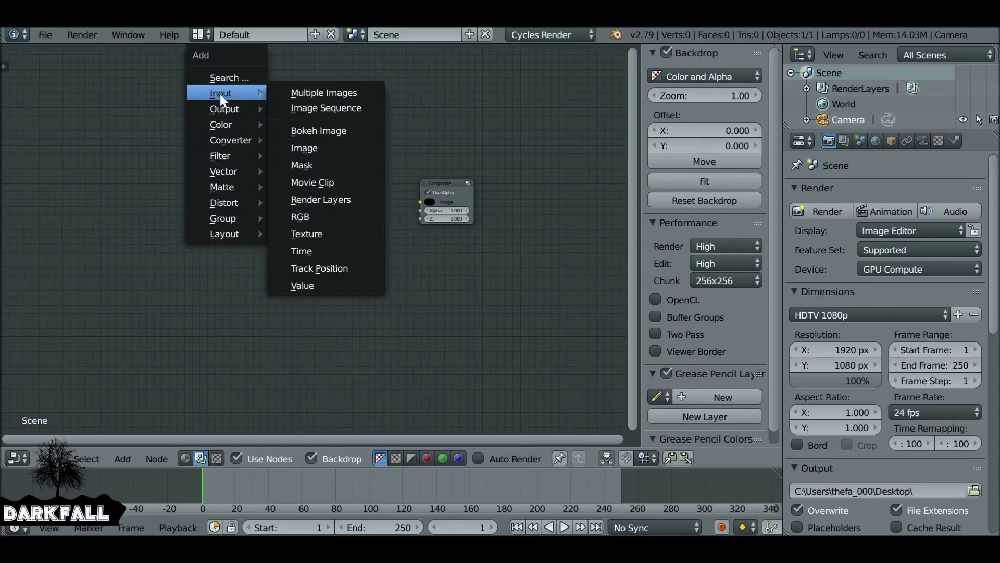
click(342, 180)
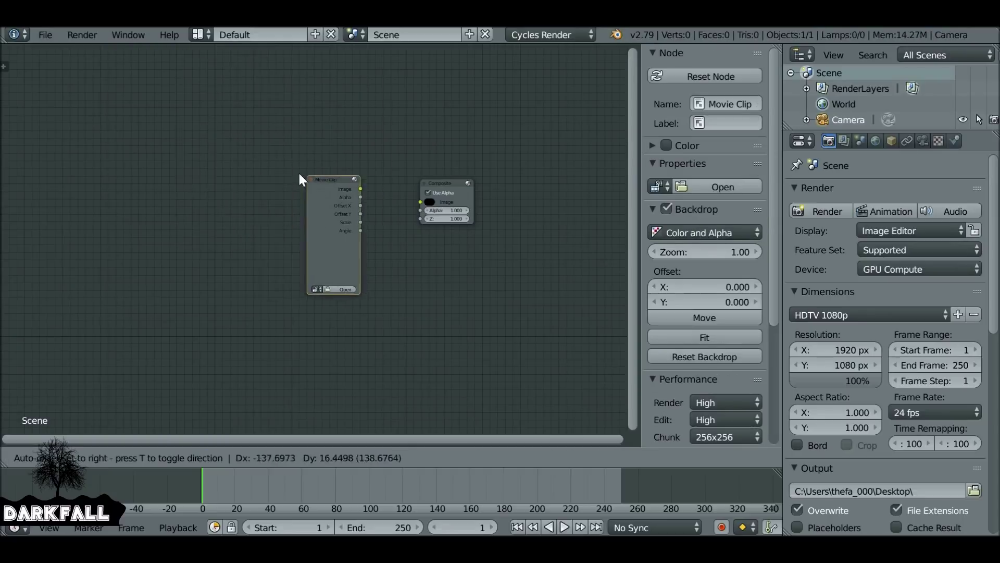
click(255, 164)
drag(274, 178, 419, 202)
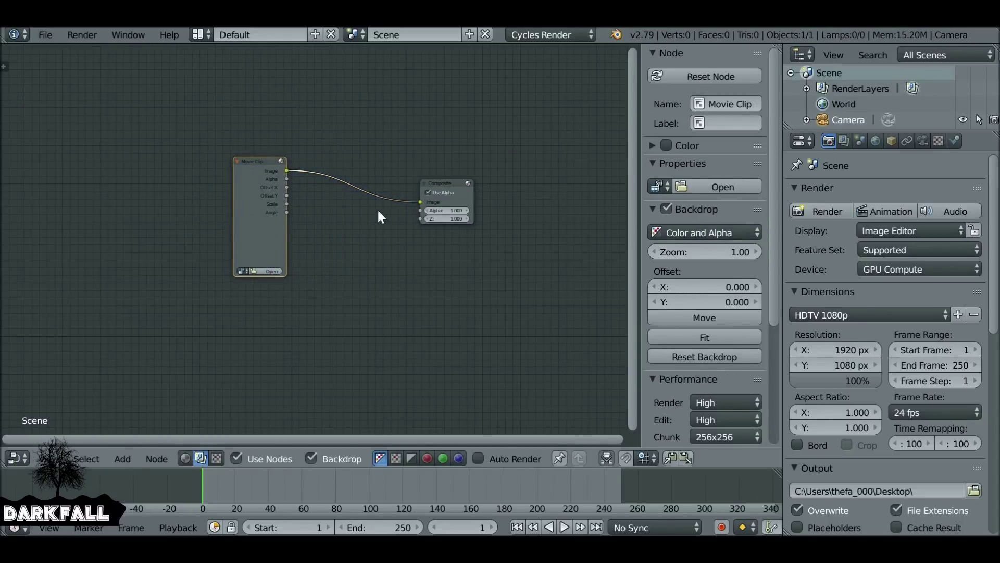
Load "Man Standing In The Middle Of Desert.mp4" from the Videoassets folder into the Movie Clip node.
click(269, 271)
click(51, 223)
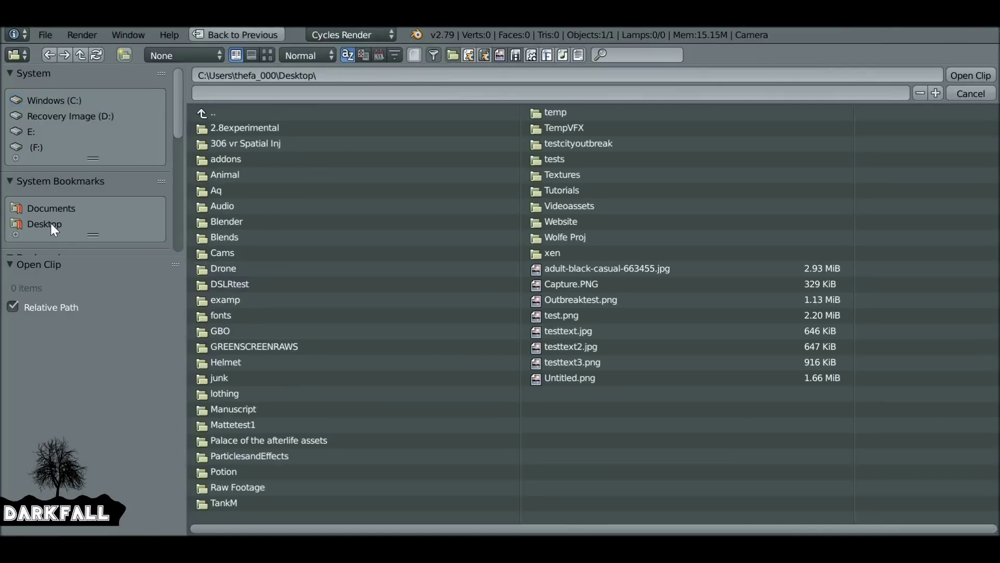
scroll(51, 223, down, 4)
click(51, 232)
click(634, 361)
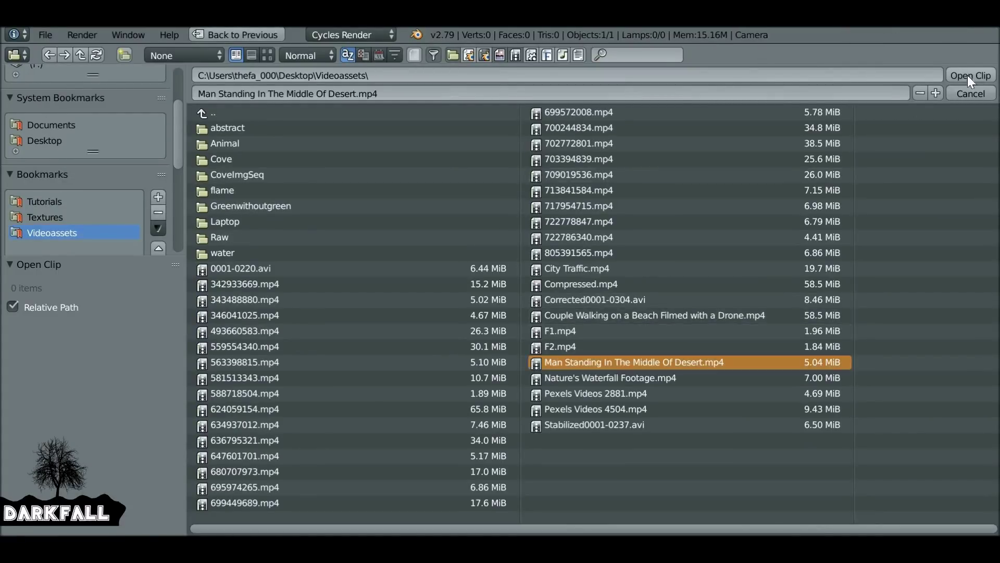
click(970, 76)
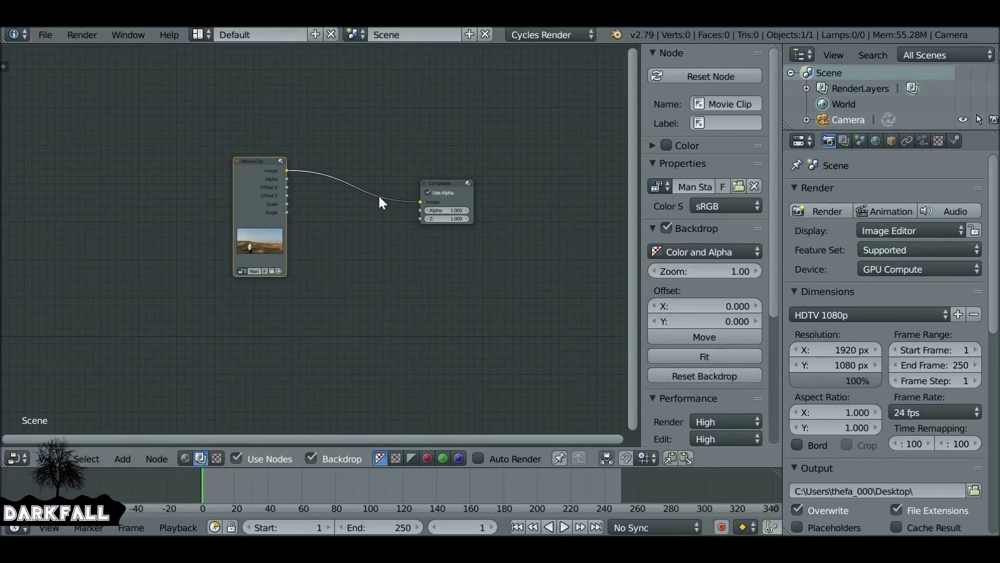
Add a Viewer node above the Composite node and feed it the movie clip's image.
key(shift+a)
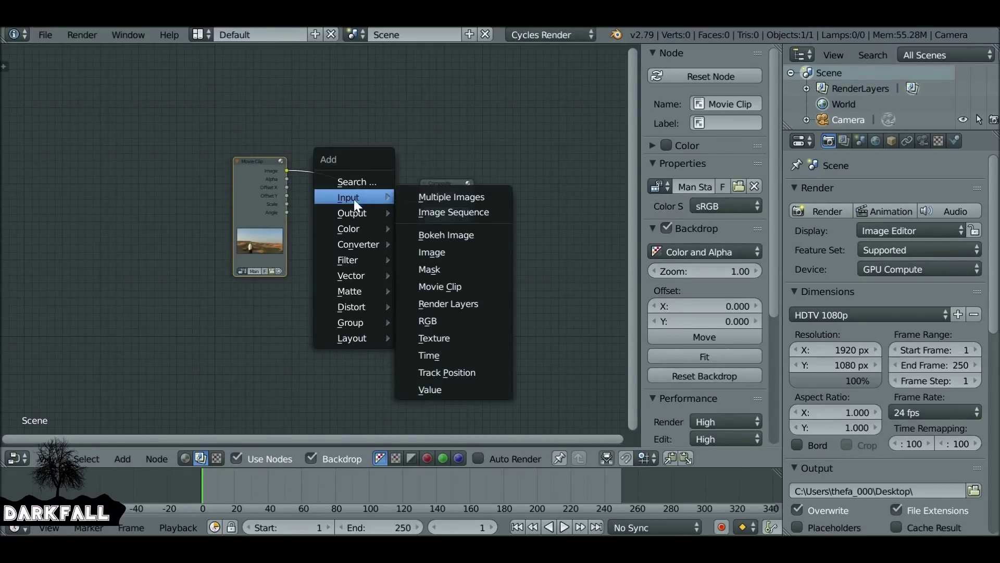
mouse_move(344, 214)
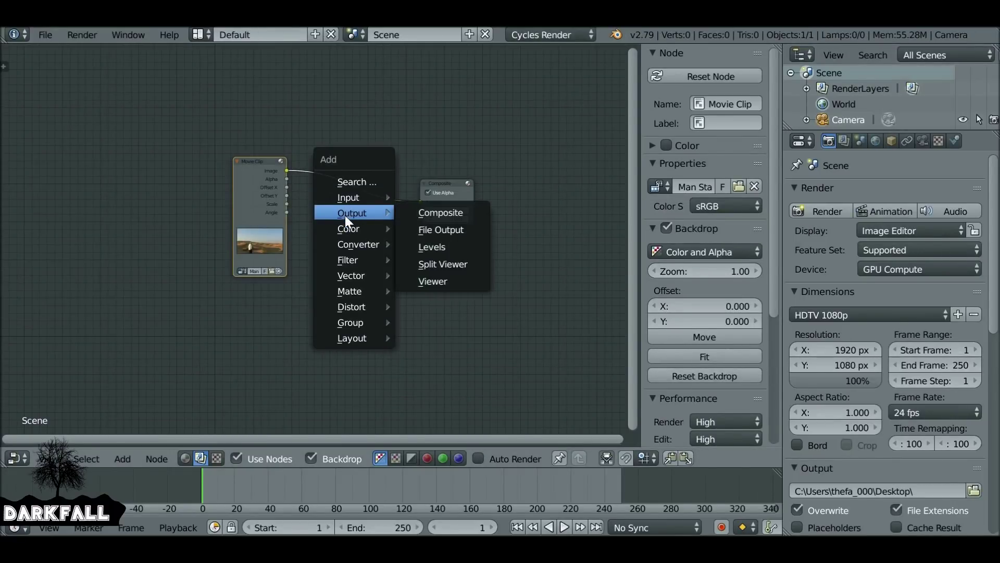
click(440, 281)
click(421, 122)
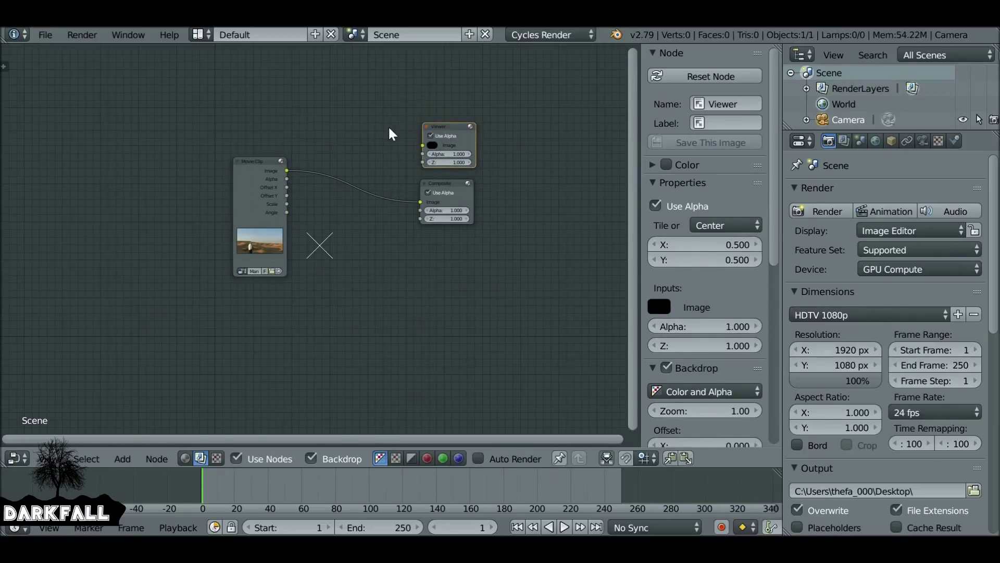
ctrl+shift+click(258, 173)
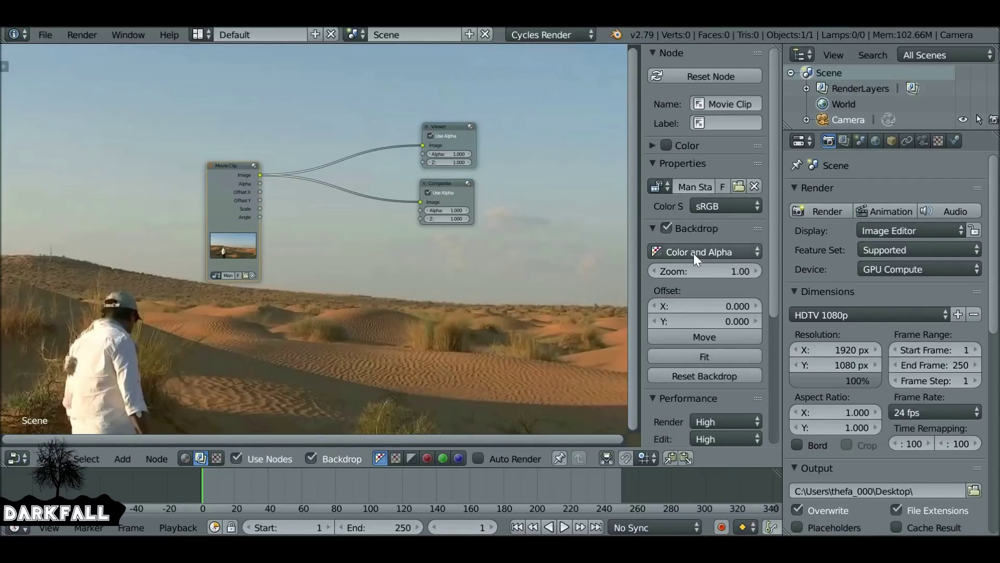
Set the backdrop zoom to 0.48 and, with the sidebar hidden, spread the nodes toward the edges of the preview image.
drag(715, 273, 664, 273)
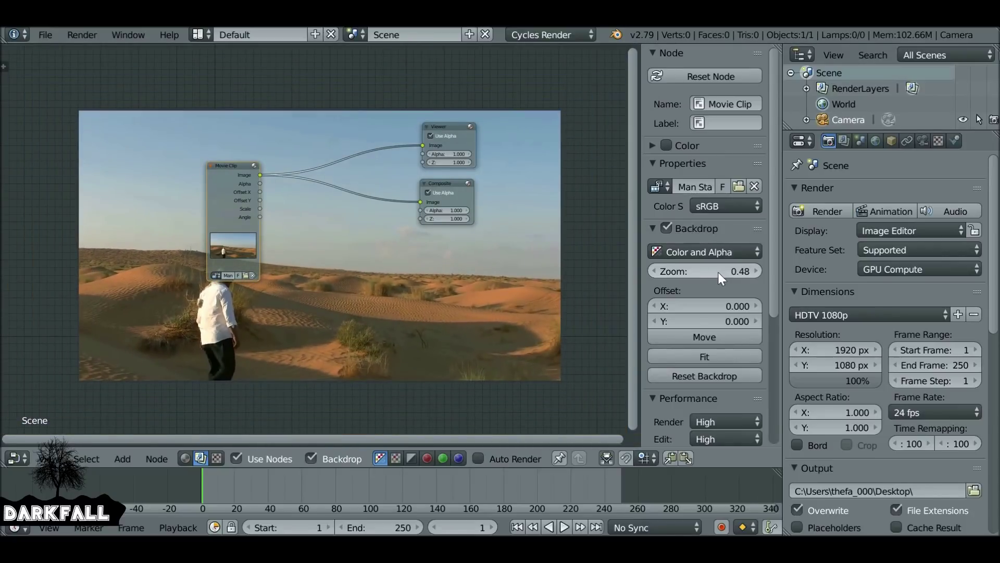
key(n)
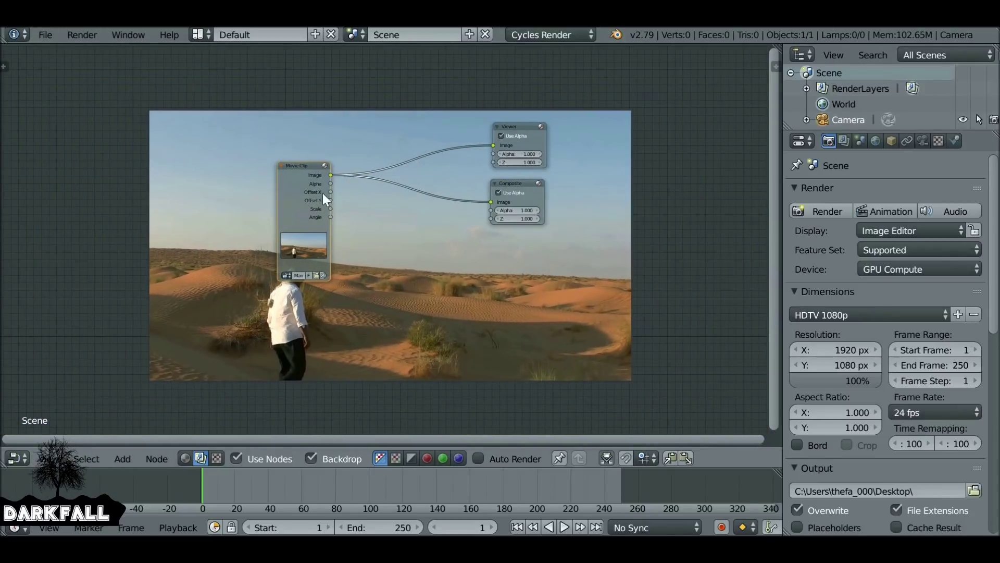
drag(324, 198, 127, 114)
drag(530, 128, 643, 101)
drag(512, 183, 648, 169)
drag(122, 108, 128, 107)
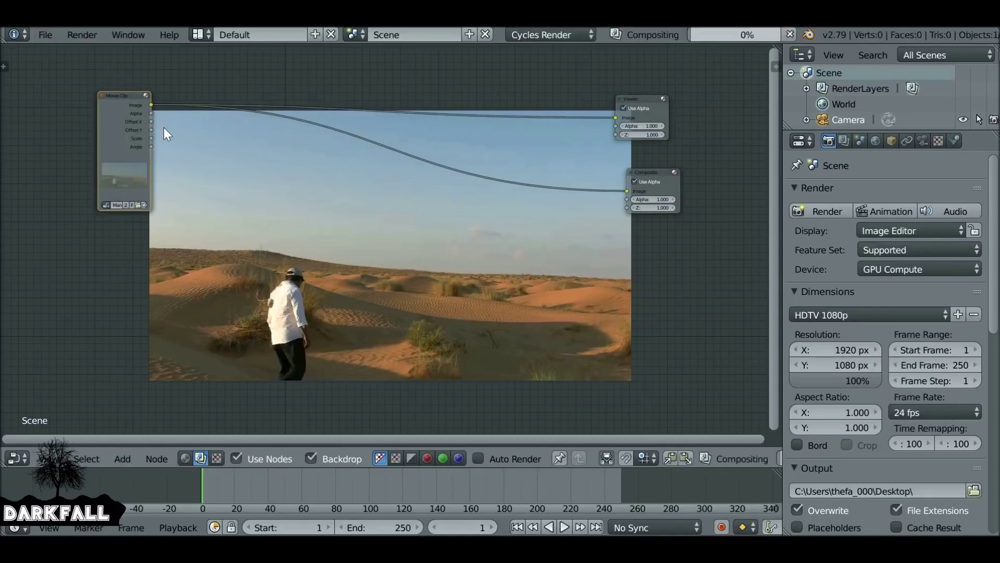
Duplicate the Movie Clip node below the original and load the CG clip of the glowing disc into the copy.
key(shift+d)
click(166, 265)
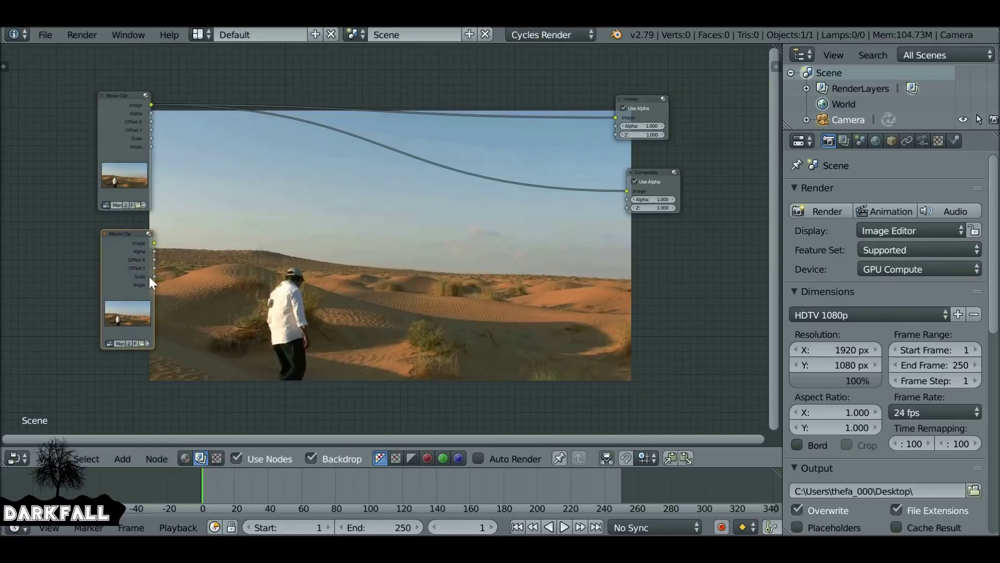
scroll(165, 291, up, 3)
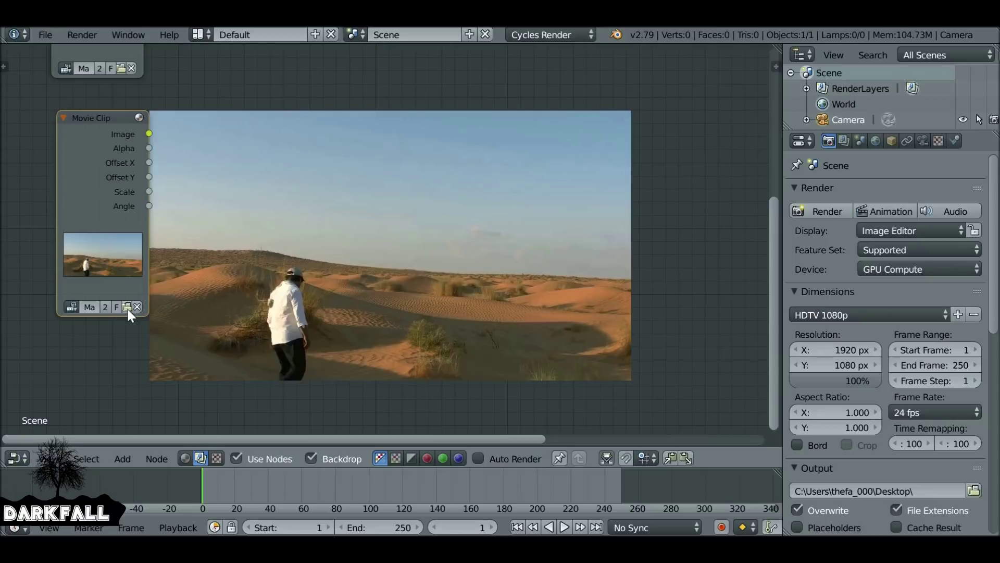
click(127, 308)
double_click(259, 111)
double_click(250, 143)
scroll(246, 270, down, 2)
scroll(246, 271, down, 1)
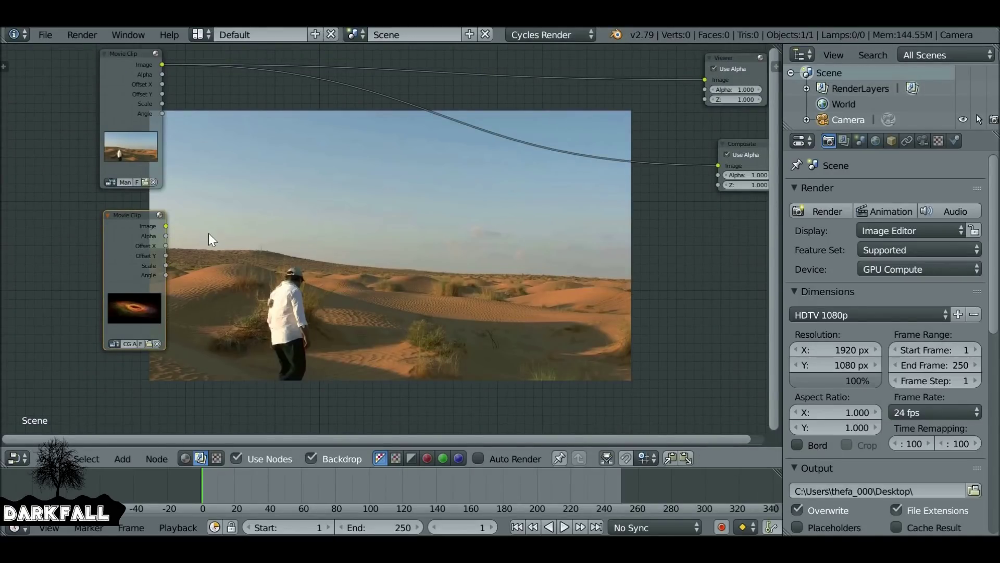
Add a Mix node combining the desert clip with the disc clip as its second image, feeding both Viewer and Composite.
middle_drag(304, 191, 277, 232)
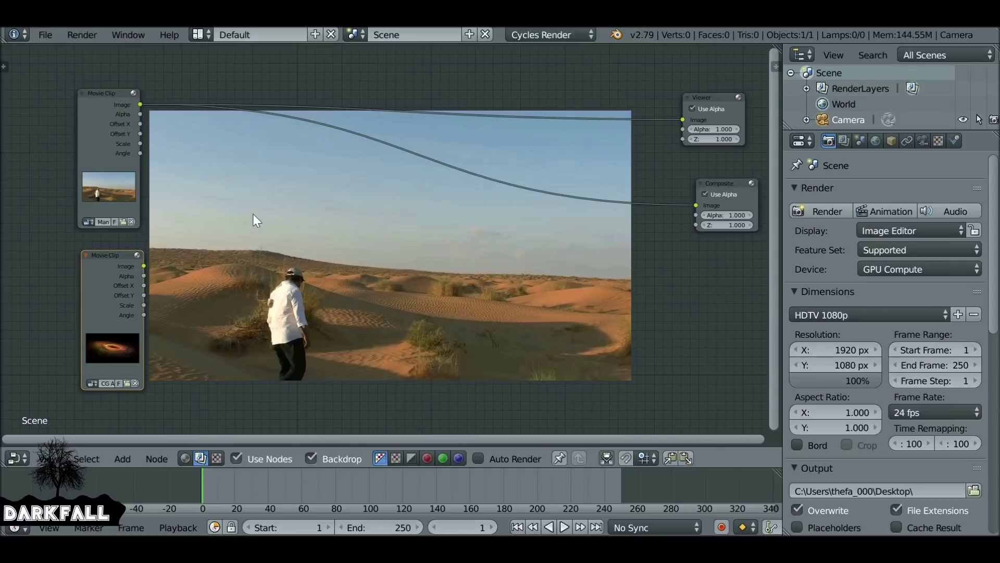
key(shift+a)
mouse_move(252, 215)
mouse_move(225, 229)
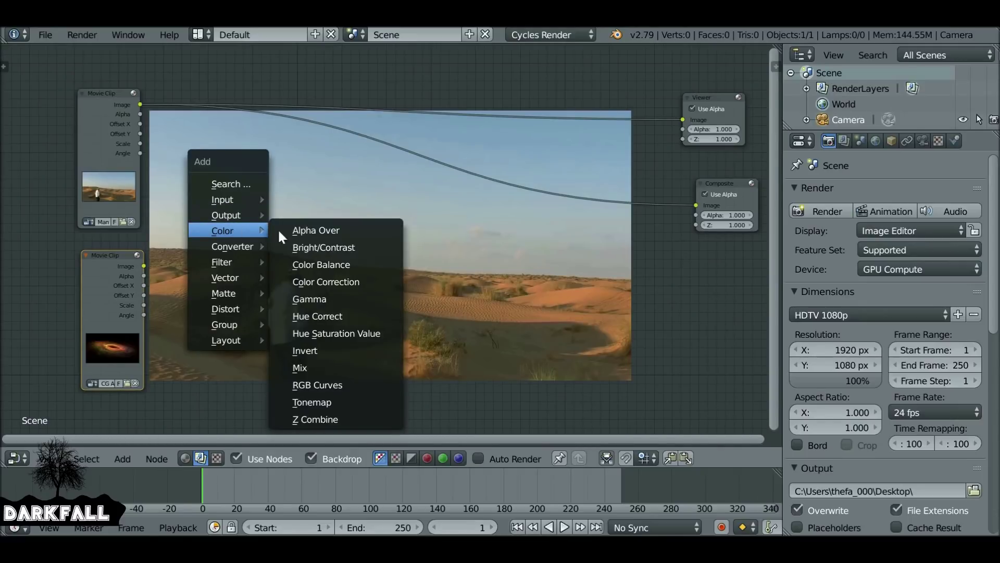
click(293, 365)
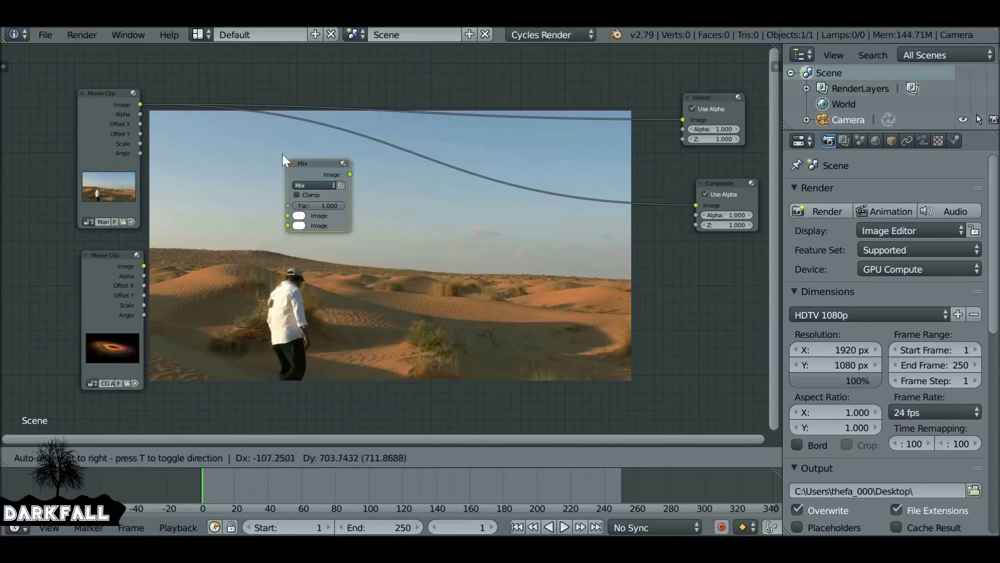
click(420, 161)
drag(444, 158, 683, 120)
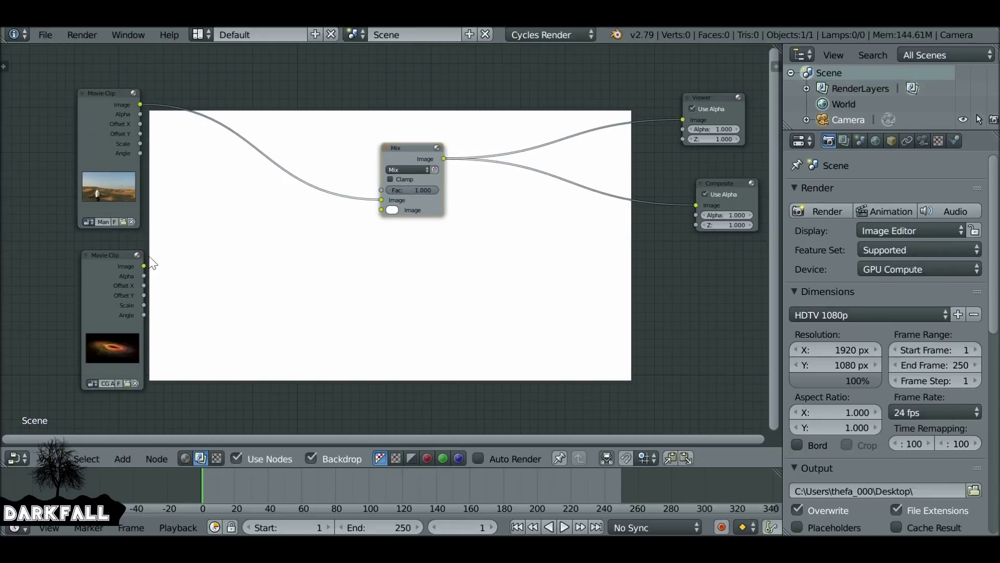
drag(144, 266, 385, 213)
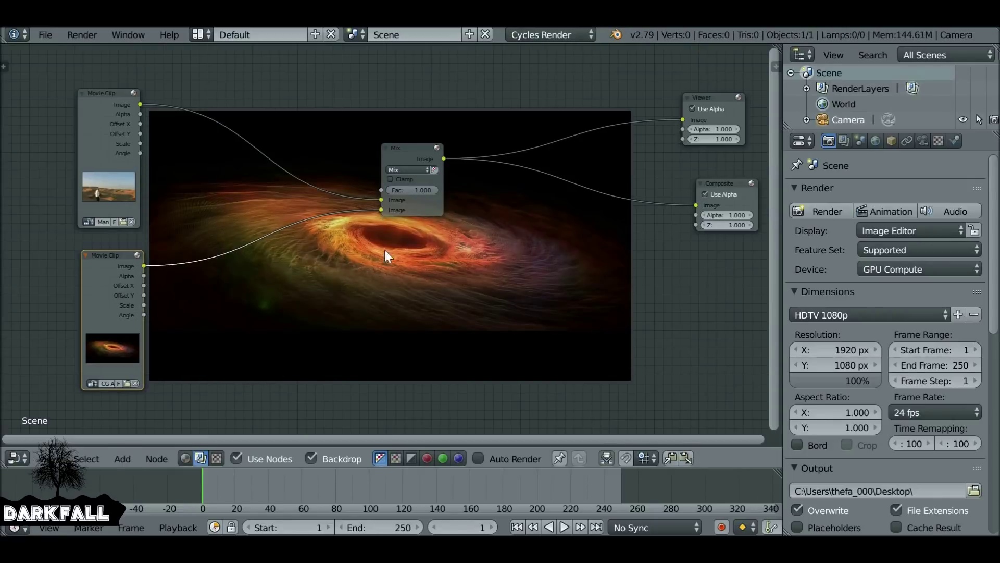
Set the Mix node's blend type to Add.
click(404, 169)
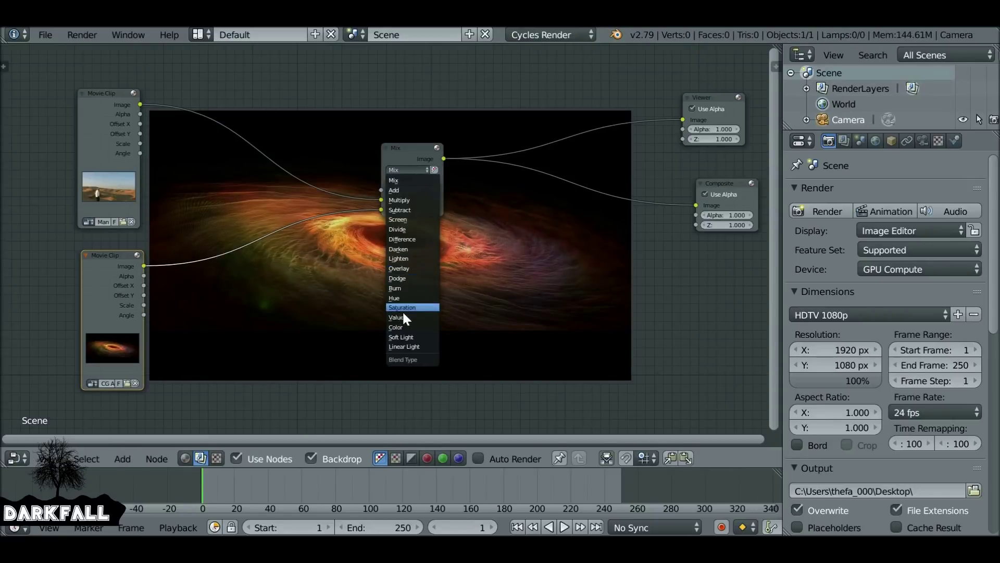
click(411, 169)
click(412, 190)
scroll(380, 232, down, 1)
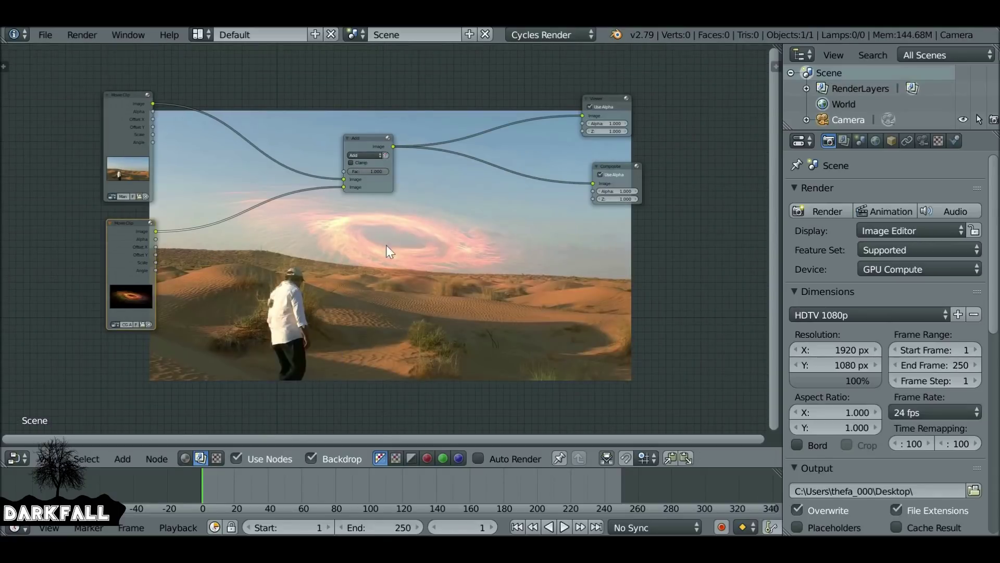
Insert a Transform node between the disc Movie Clip node and the Add node.
scroll(316, 267, up, 1)
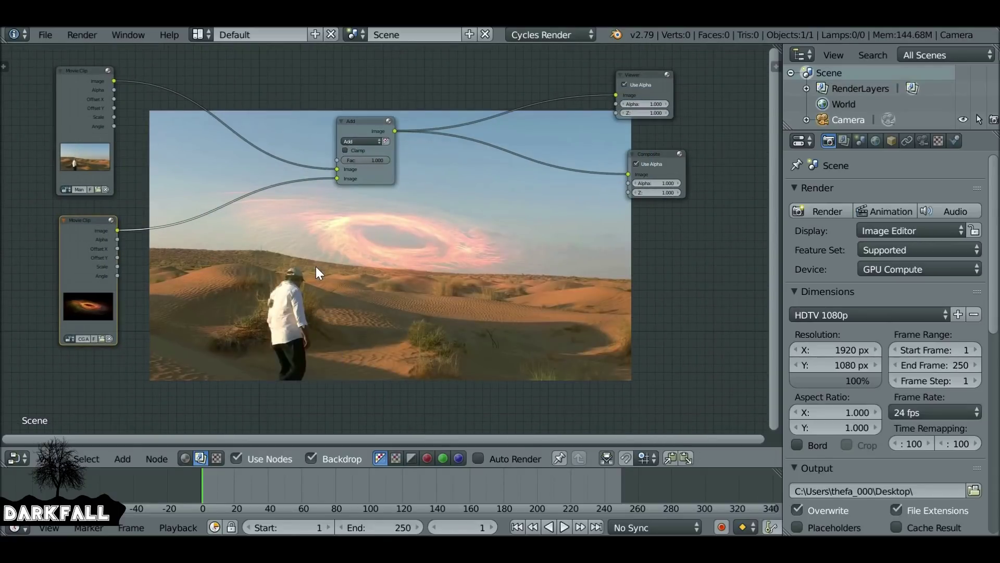
key(shift+a)
mouse_move(291, 340)
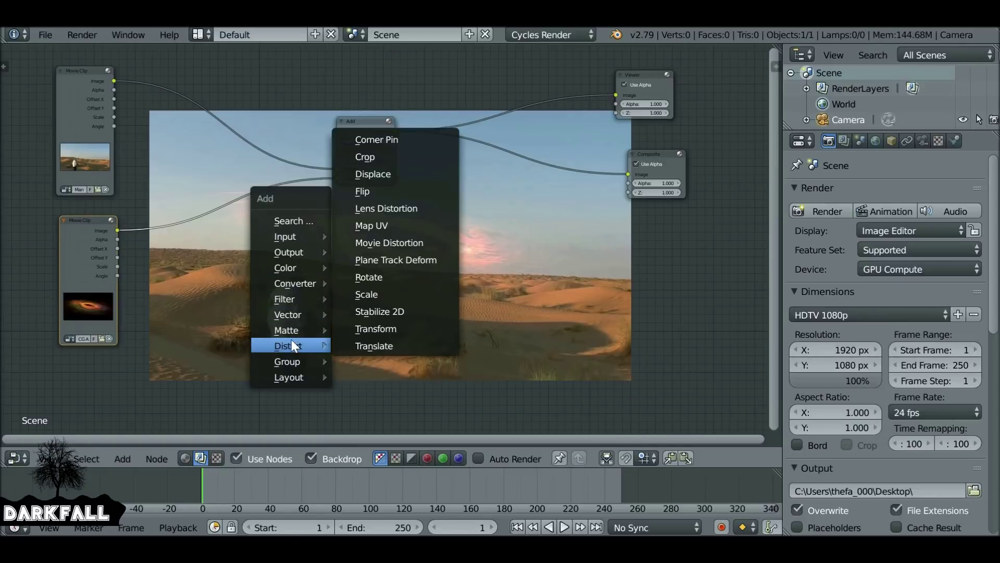
click(390, 329)
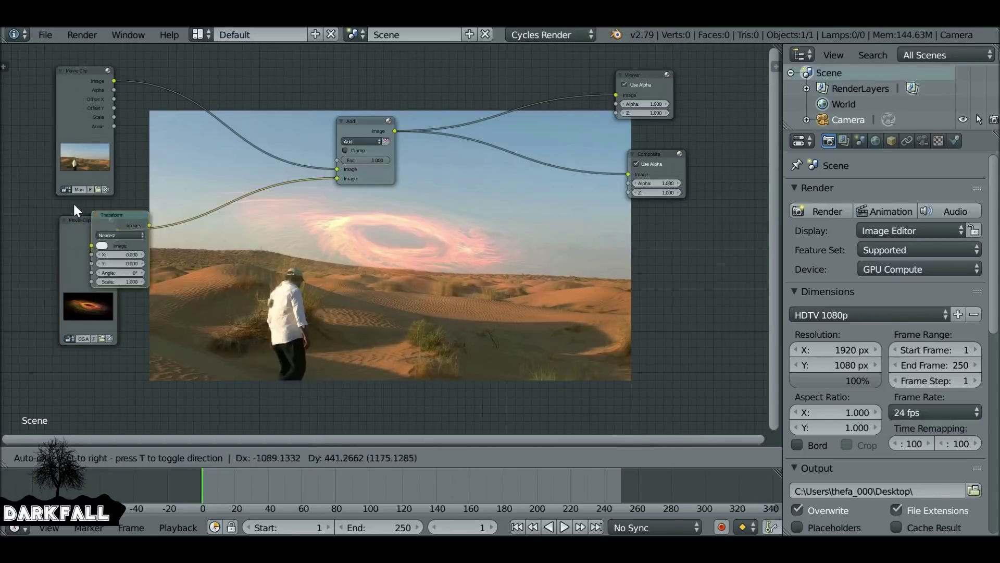
click(163, 231)
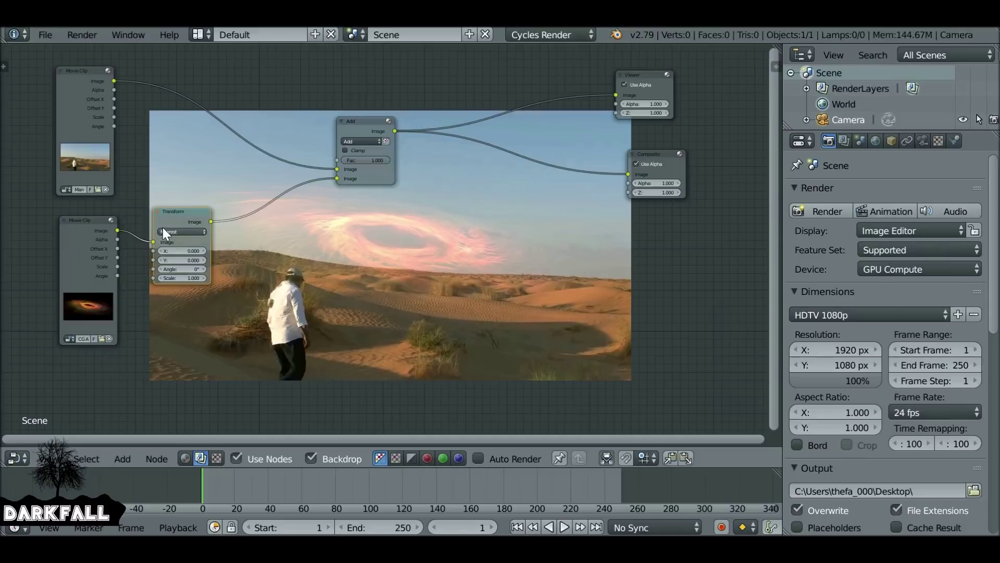
Scrub the timeline to frame 201.
scroll(163, 230, up, 2)
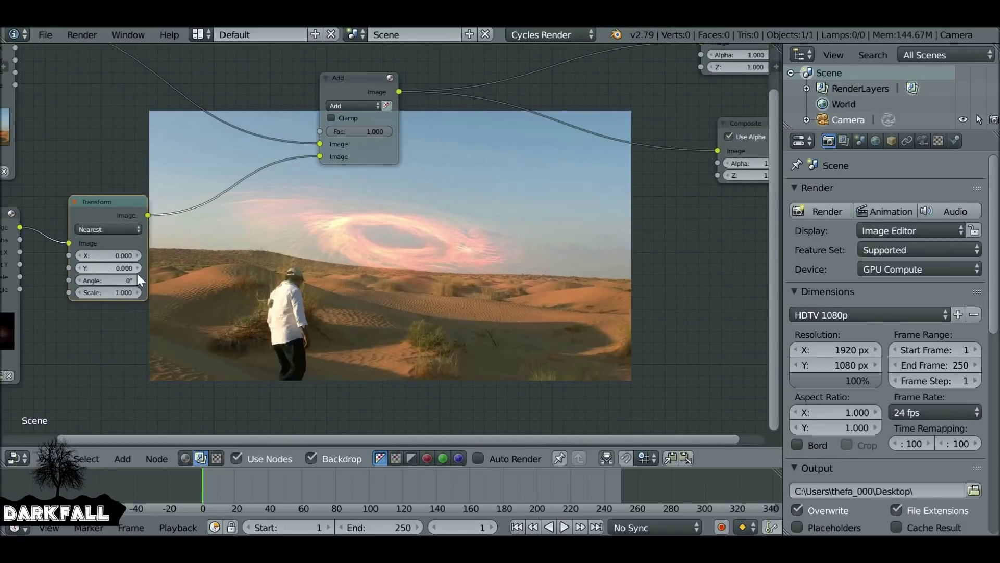
drag(355, 470, 387, 484)
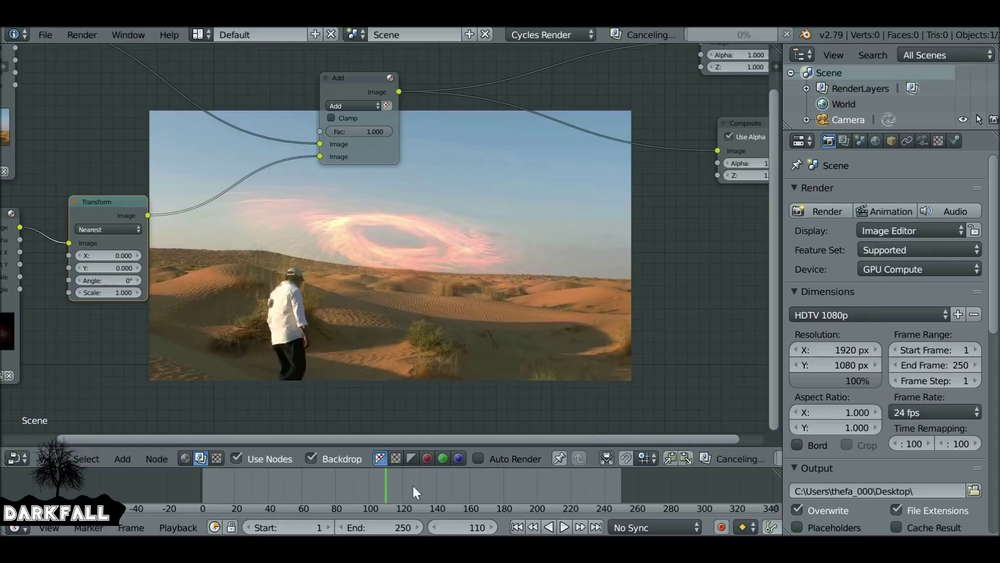
drag(492, 479, 539, 480)
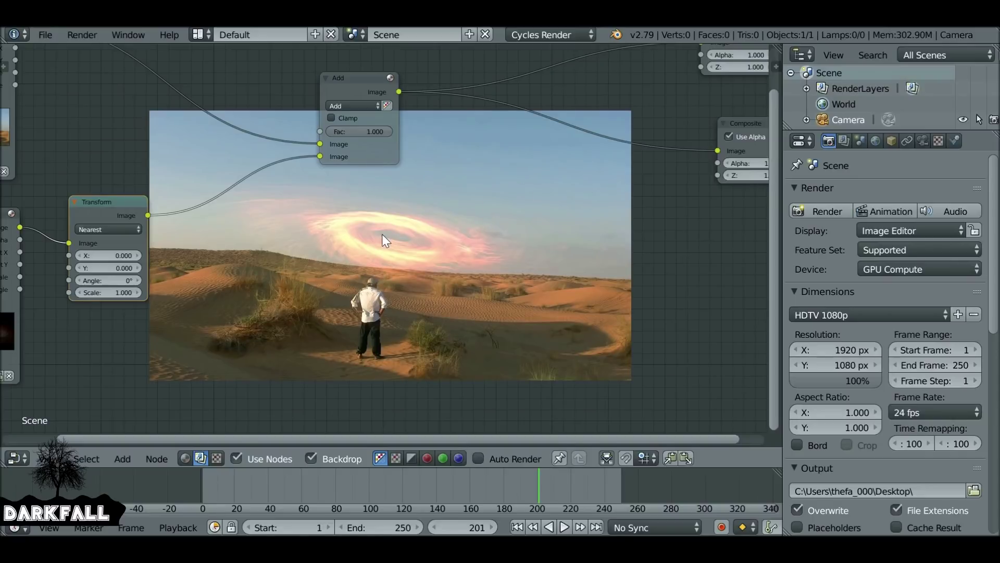
Set the Transform node's X to 319.5, Y to 175.3 and scale to 1.3 to reposition and enlarge the disc.
drag(101, 254, 127, 292)
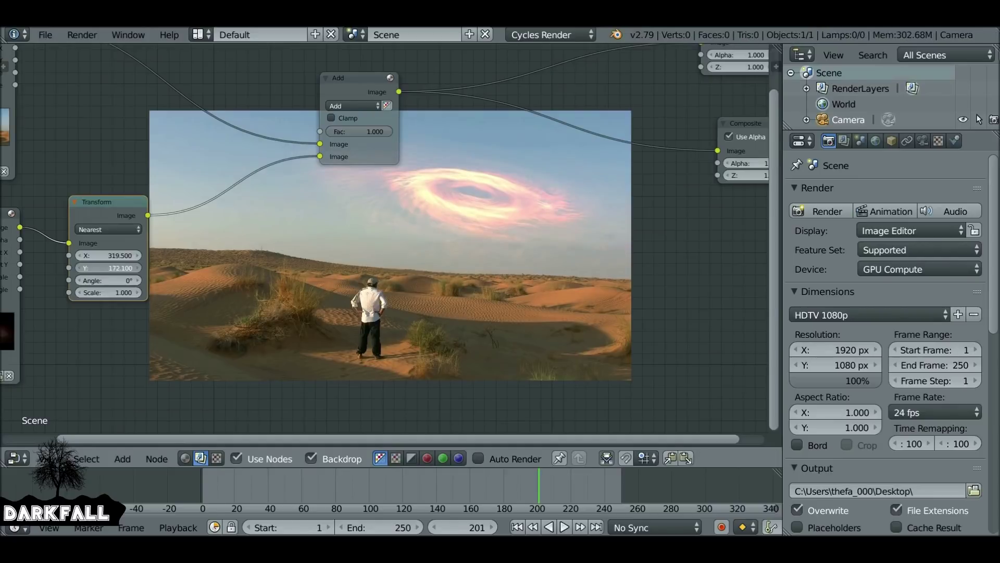
click(139, 292)
click(140, 292)
click(139, 292)
drag(102, 268, 117, 268)
middle_drag(592, 254, 579, 196)
scroll(485, 234, down, 3)
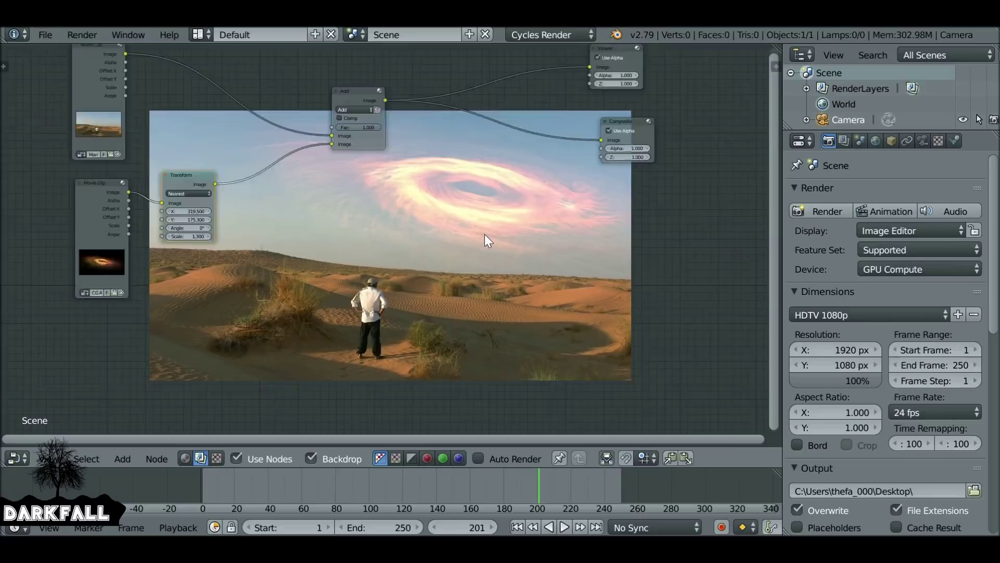
Insert an RGB to BW node between the Transform node and the Add node.
scroll(411, 231, up, 1)
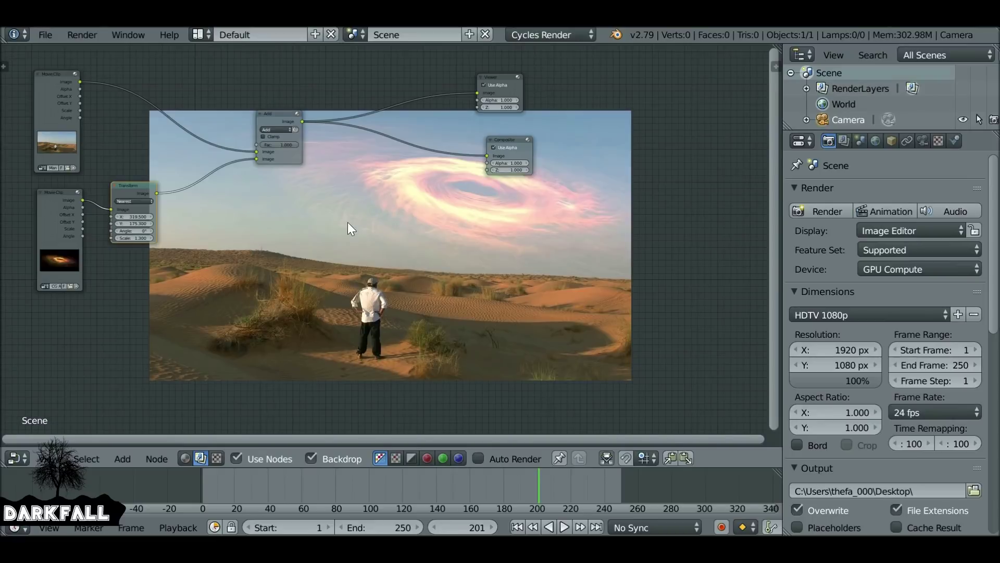
key(shift+a)
mouse_move(333, 208)
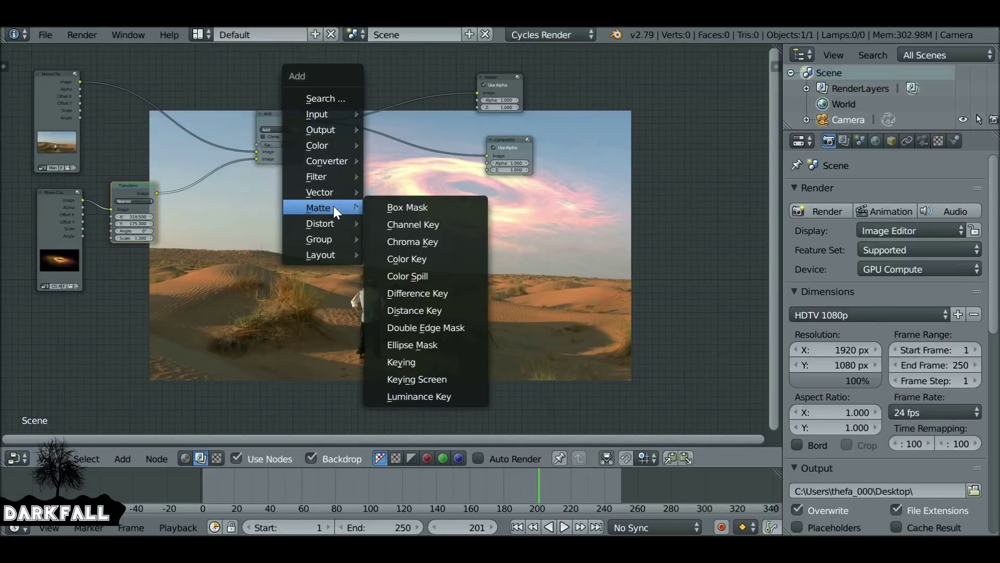
mouse_move(320, 165)
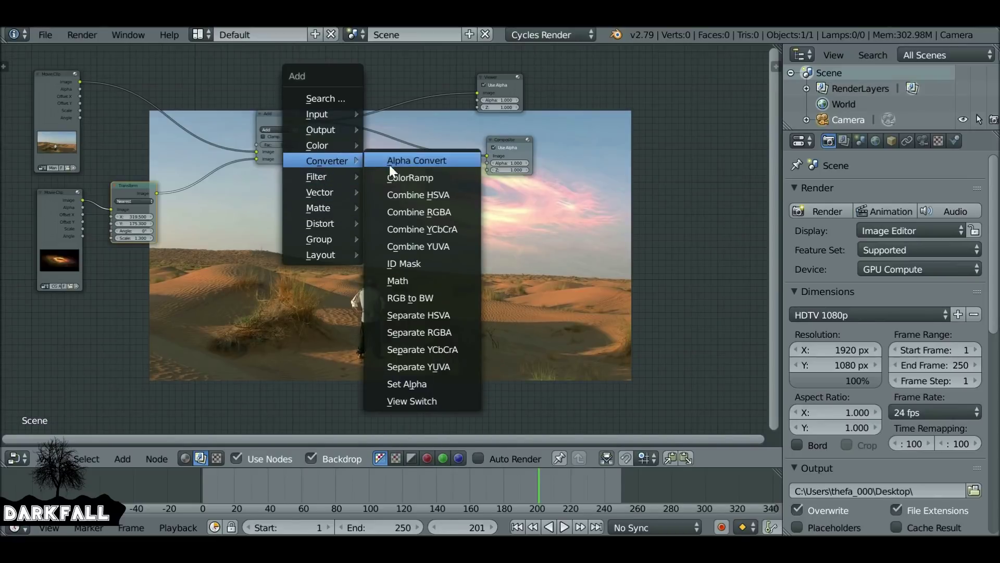
click(411, 297)
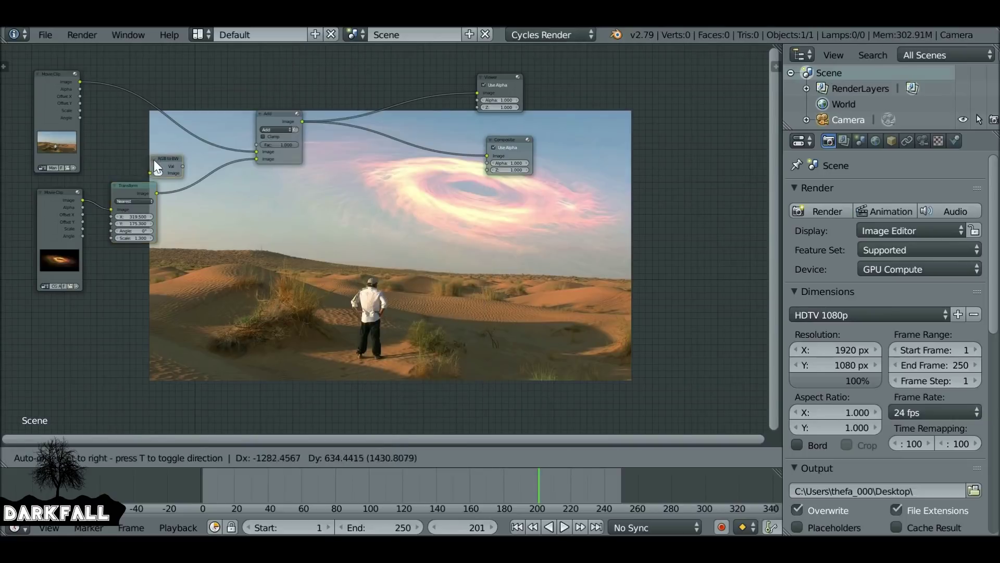
click(163, 180)
scroll(304, 208, up, 2)
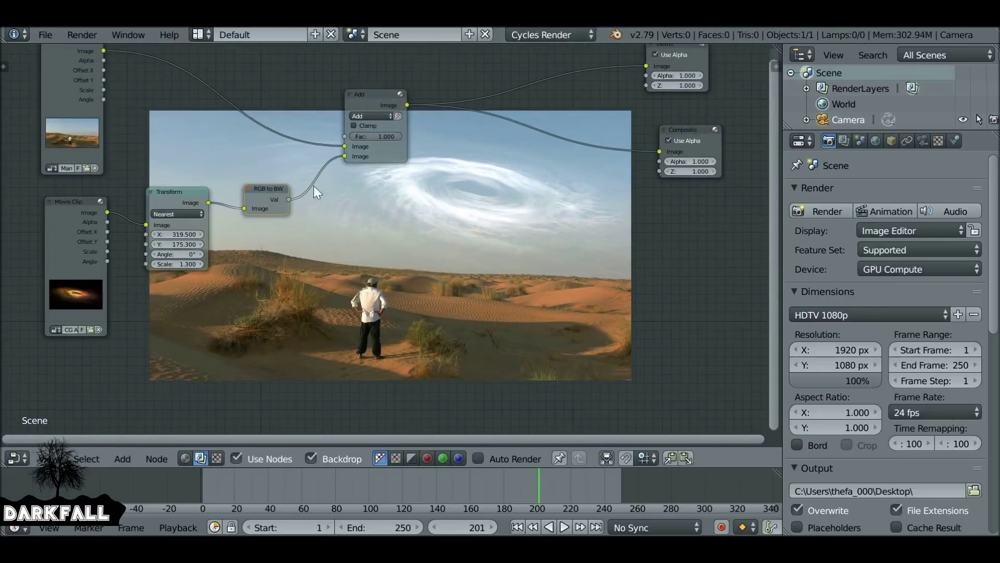
Insert an RGB Curves node between RGB to BW and Add, and raise its curve's middle to about X 0.44, Y 0.55.
drag(382, 92, 444, 78)
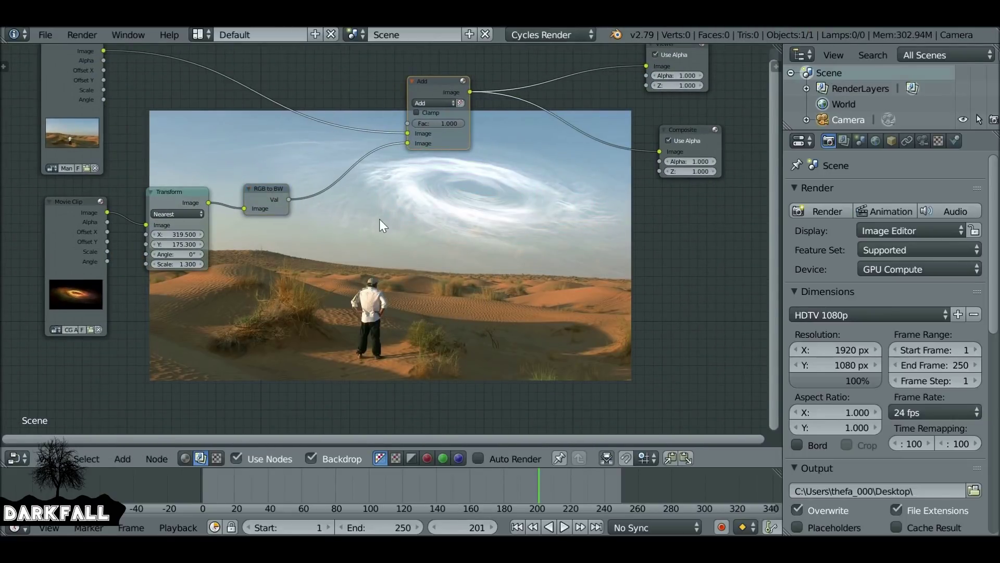
key(shift+a)
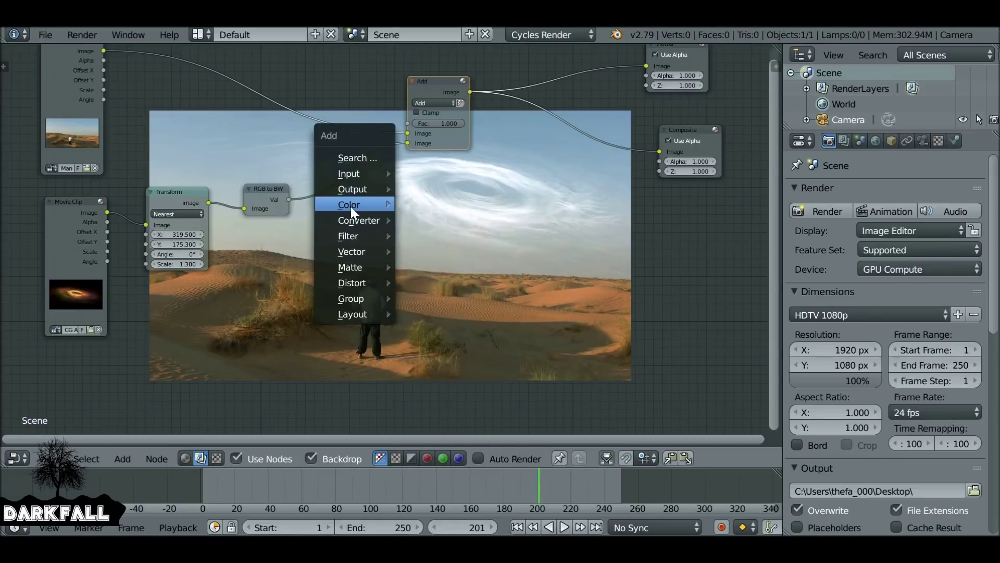
mouse_move(349, 203)
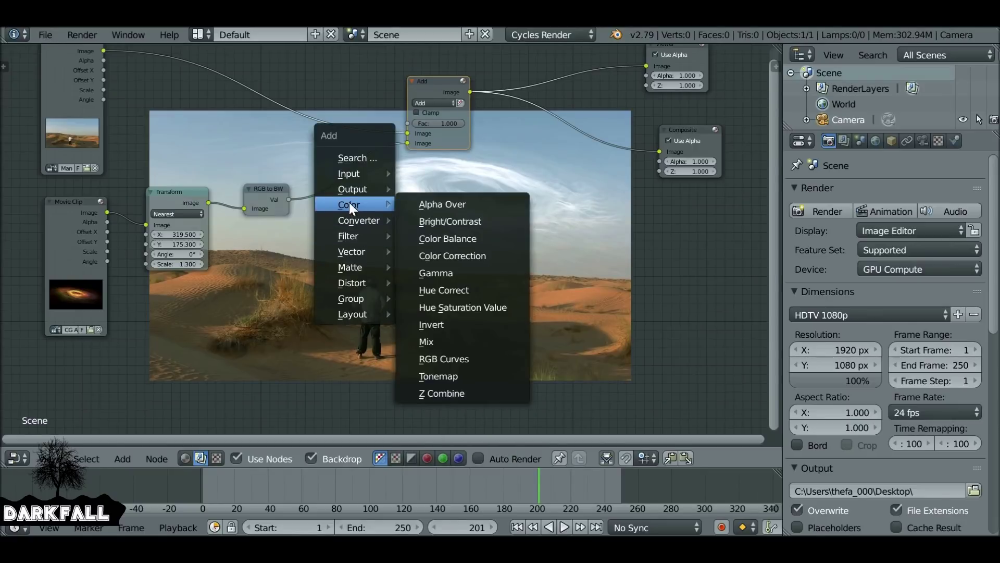
click(455, 356)
click(301, 167)
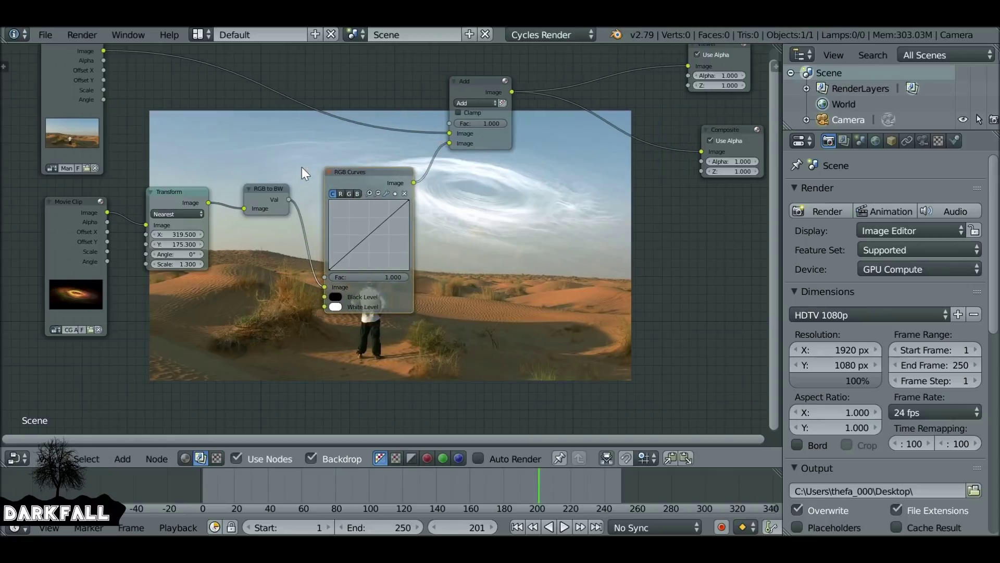
scroll(302, 167, up, 1)
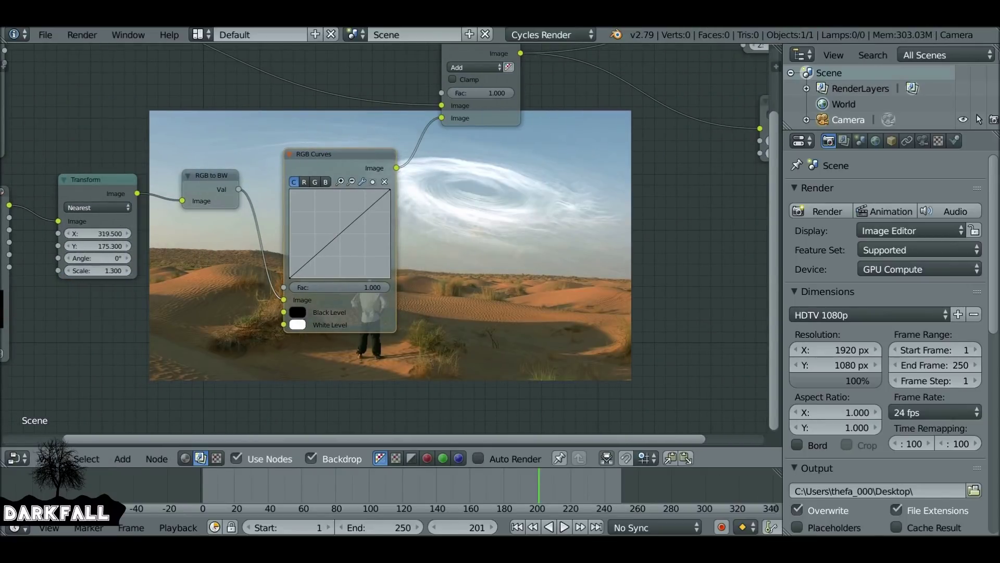
drag(338, 233, 334, 229)
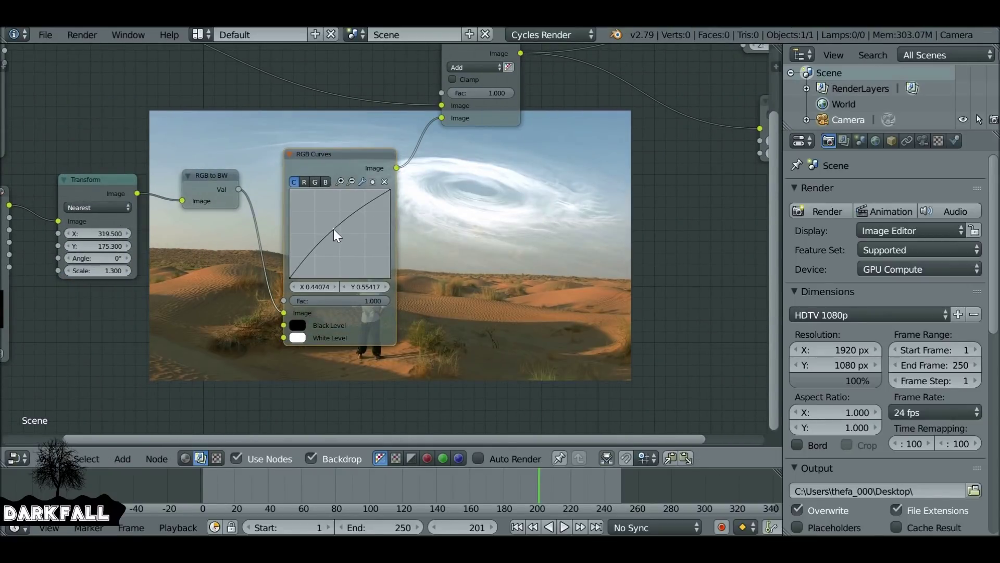
ctrl+scroll(334, 229, down, 4)
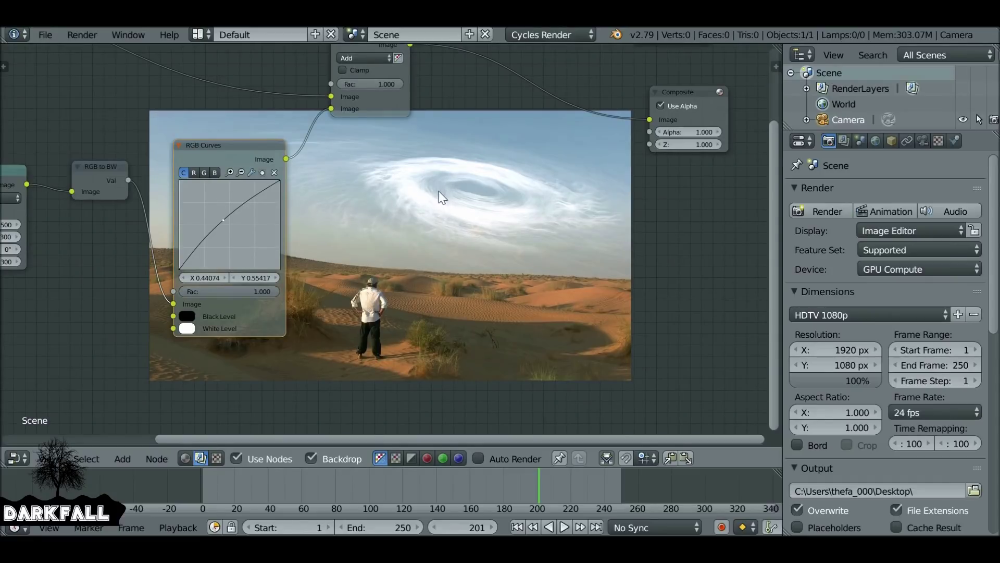
Insert a Blur node between the RGB Curves node and the Add node.
scroll(299, 149, down, 2)
key(shift+a)
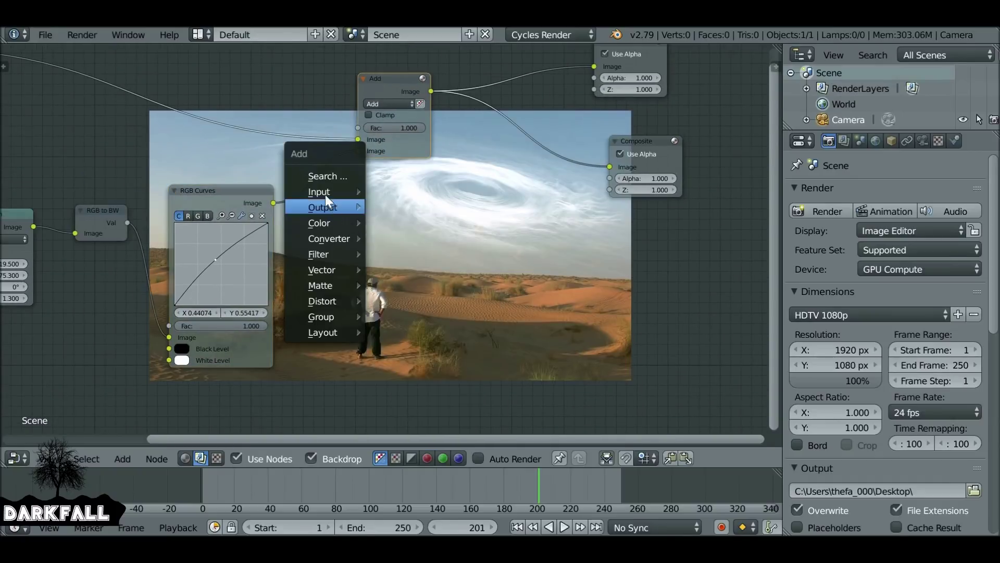
mouse_move(315, 252)
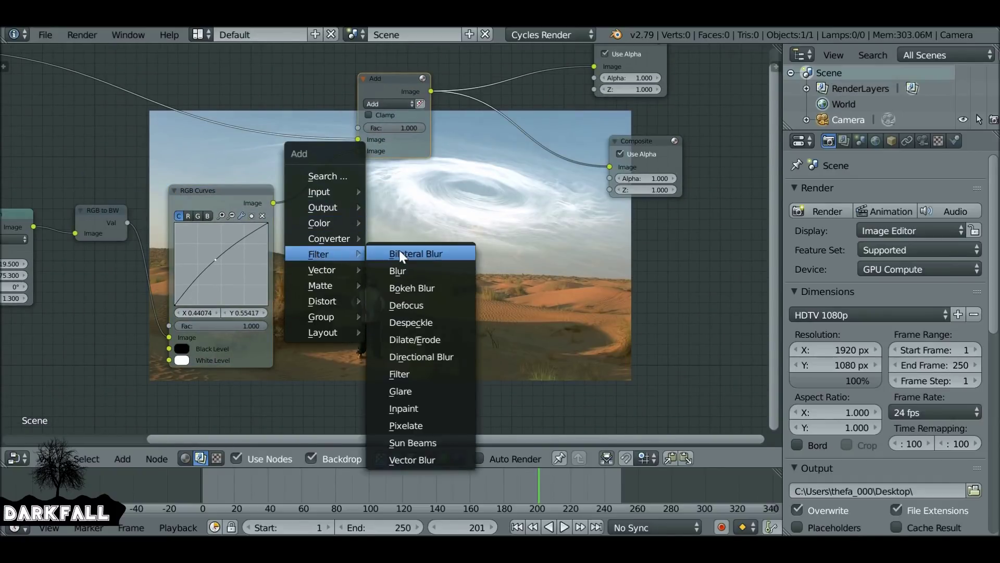
click(397, 270)
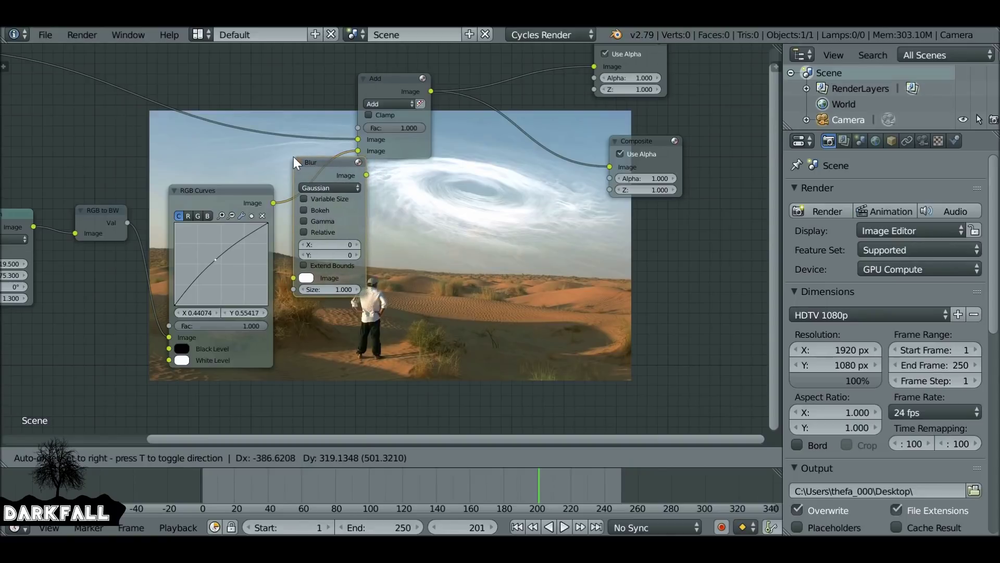
click(293, 156)
Set the Blur node's X and Y sizes to 6.
scroll(296, 161, up, 2)
click(358, 246)
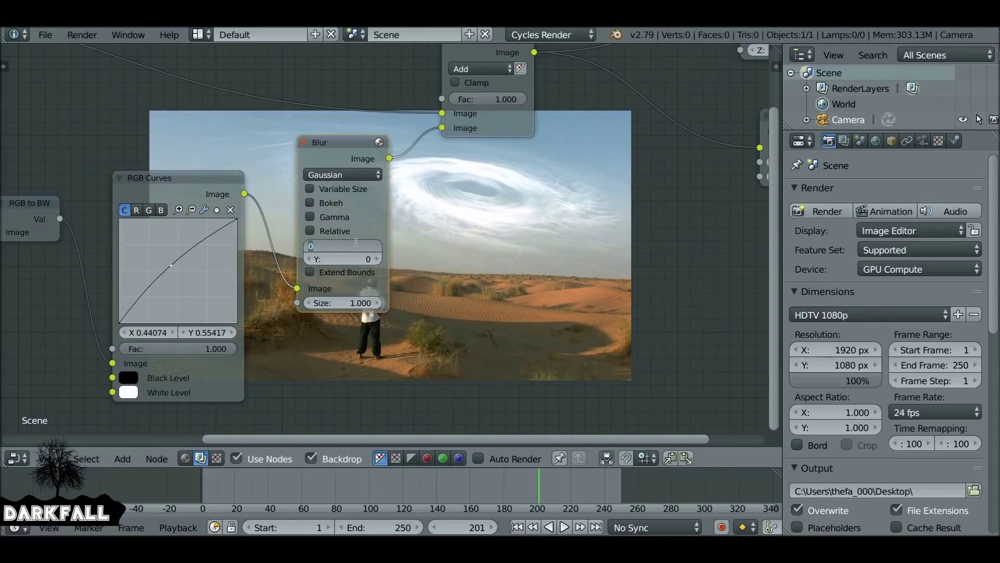
text(6)
click(348, 257)
text(6)
key(Return)
Set the Blur node's X and Y sizes to 14.
click(342, 247)
text(14)
key(Tab)
text(14)
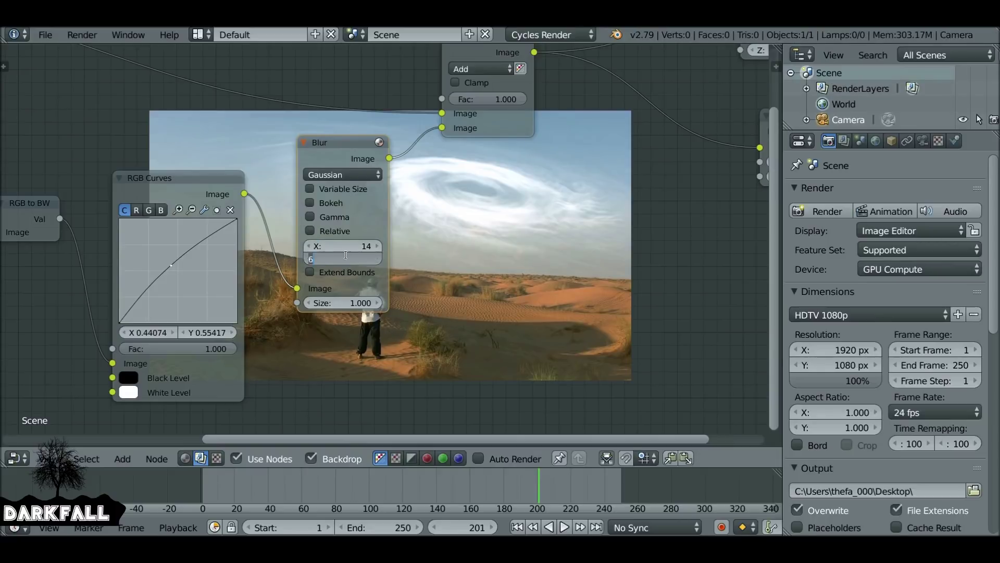
key(Return)
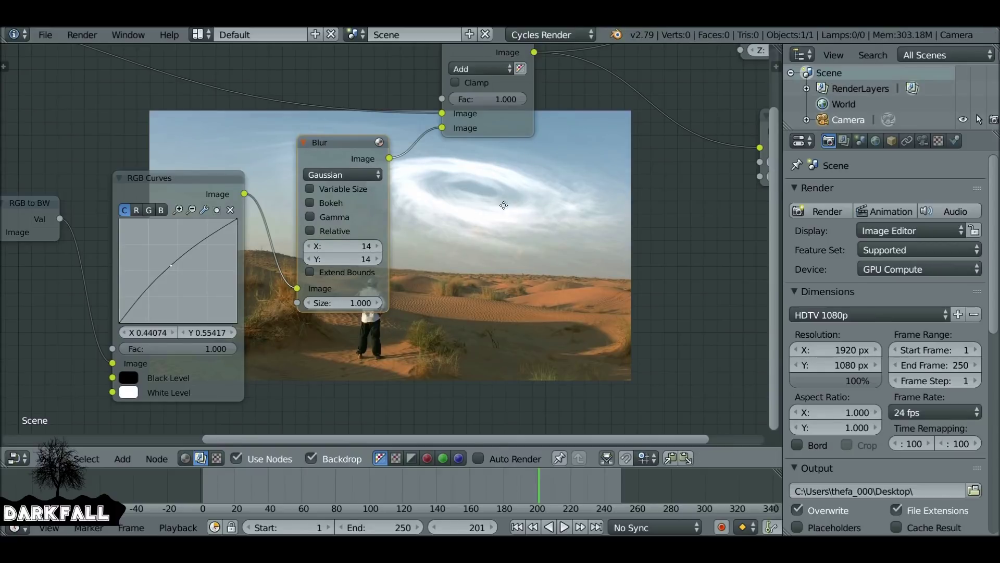
middle_drag(504, 205, 447, 200)
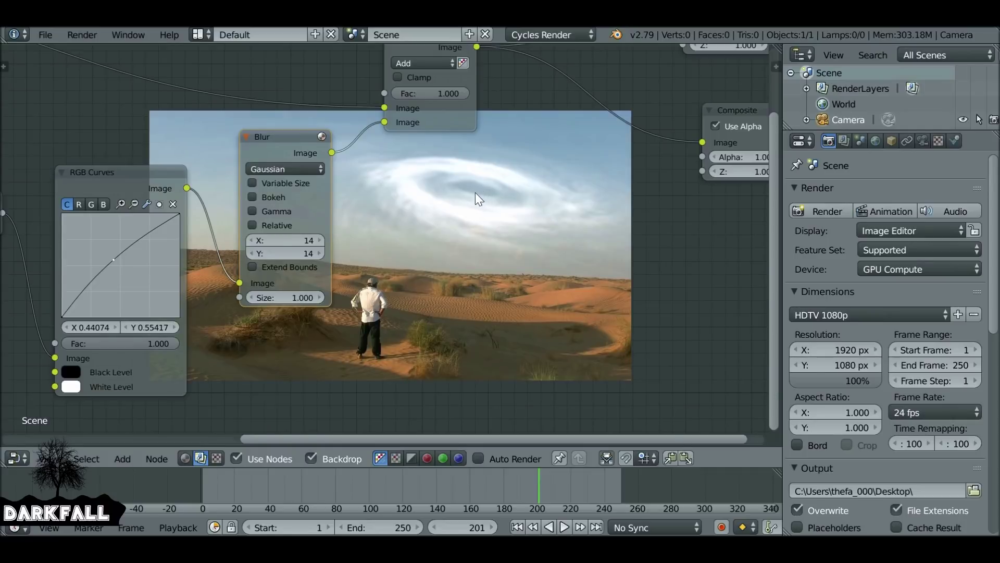
Move the Add, Viewer and Composite nodes farther along to make room after the Blur node.
scroll(475, 192, down, 2)
drag(420, 113, 502, 103)
drag(648, 61, 721, 64)
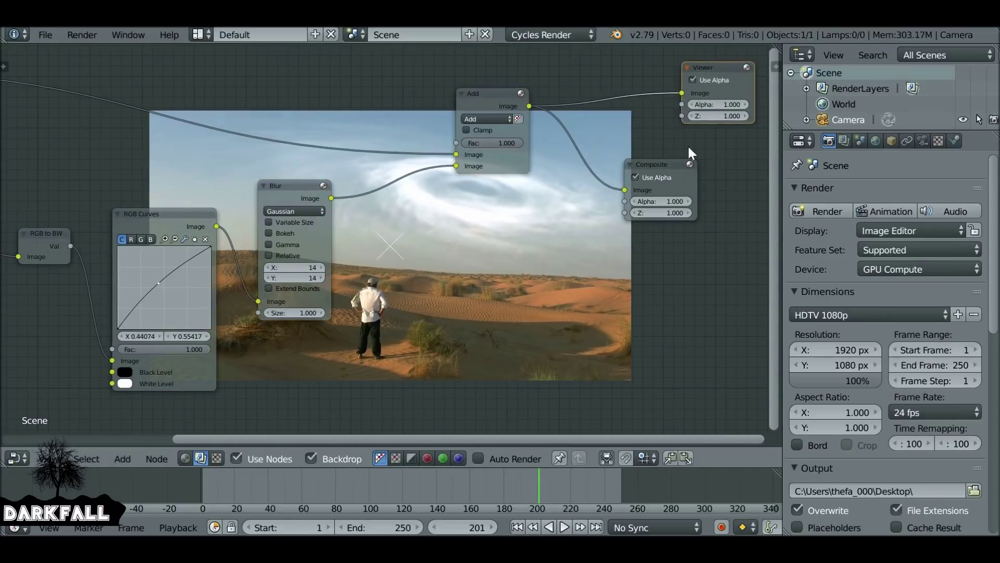
drag(667, 170, 735, 167)
Insert a Color Balance node between the Blur node and the Add node.
key(shift+a)
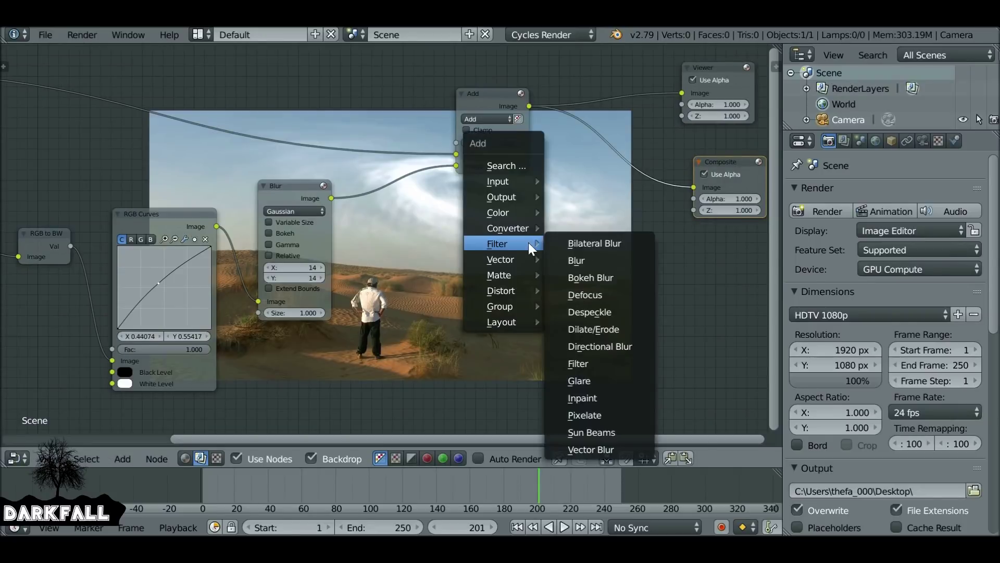
mouse_move(495, 210)
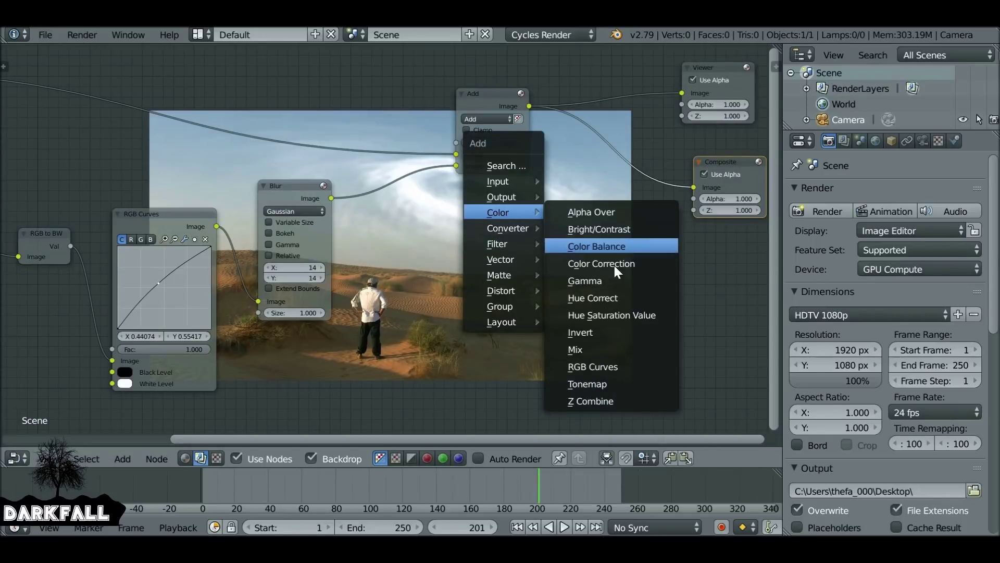
mouse_move(511, 226)
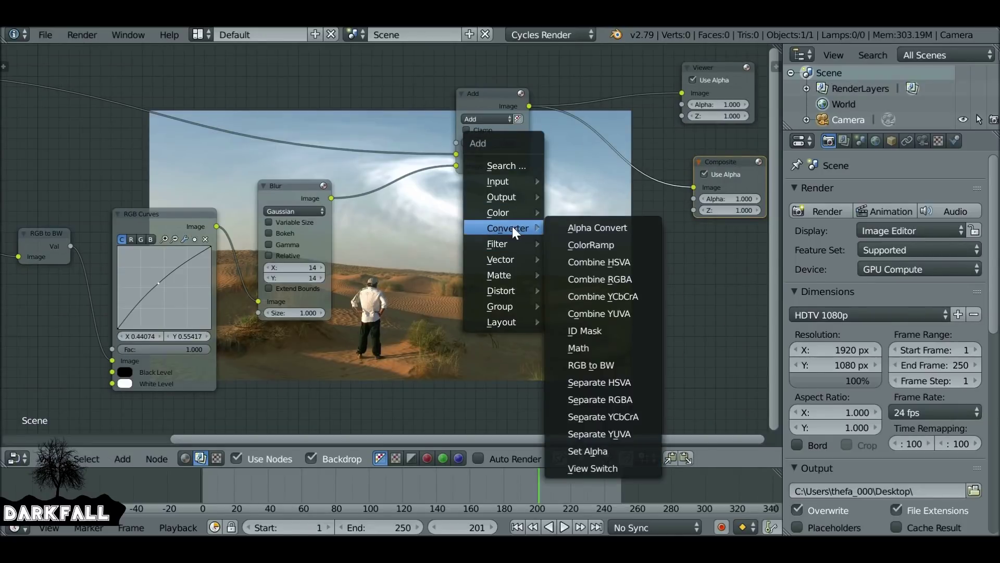
mouse_move(527, 208)
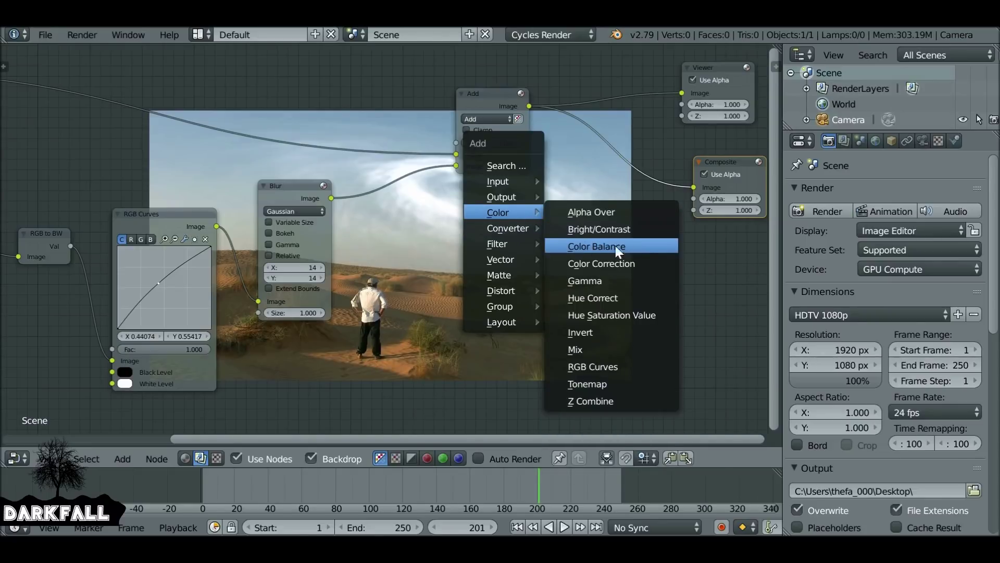
click(643, 245)
click(349, 176)
Tint the Color Balance node's lift orange and gamma pale pink, and slightly adjust its gain.
scroll(349, 176, up, 2)
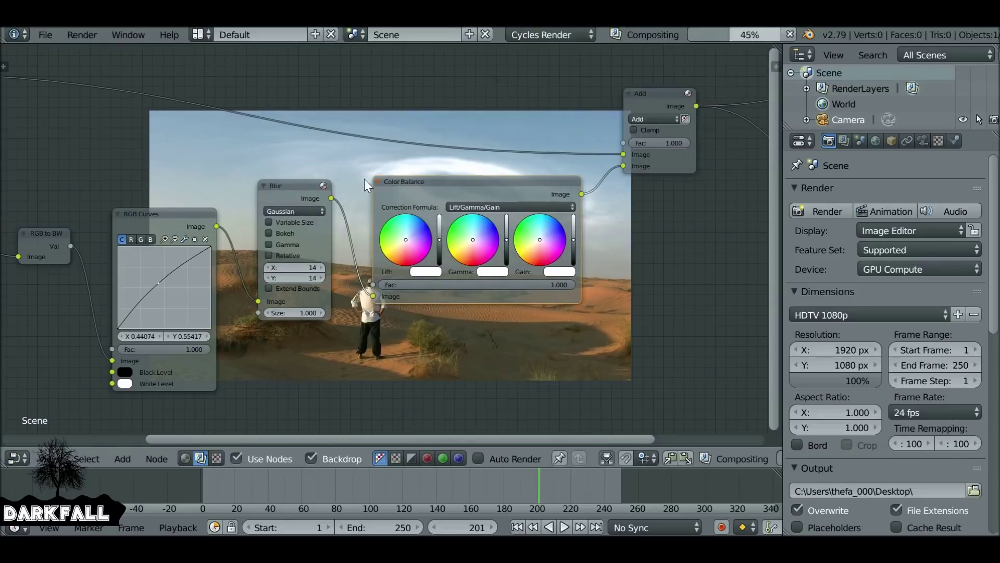
drag(139, 169, 125, 200)
drag(234, 169, 232, 184)
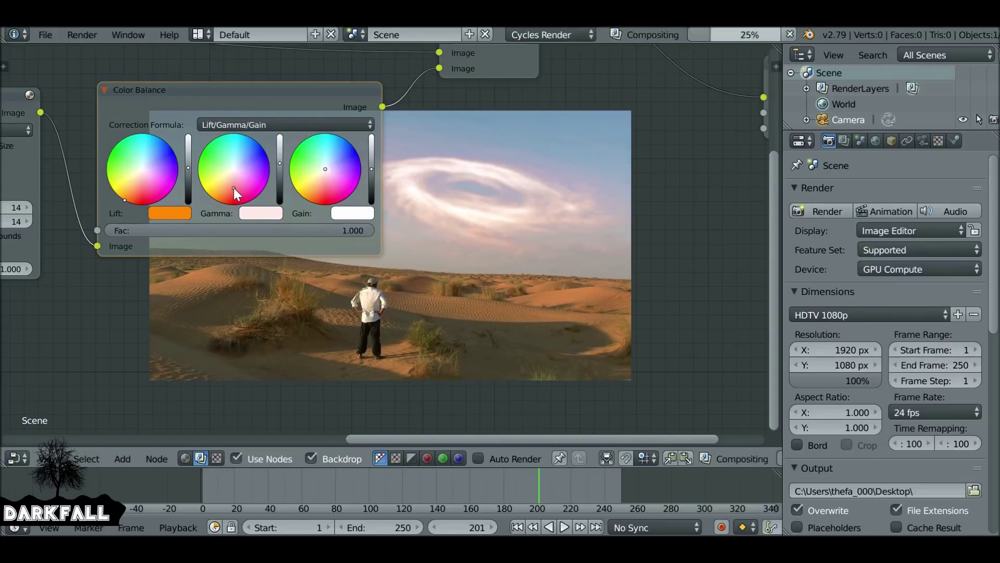
mouse_move(314, 169)
mouse_down()
mouse_move(319, 177)
mouse_move(371, 164)
mouse_up()
middle_drag(508, 177, 329, 172)
middle_drag(498, 170, 521, 57)
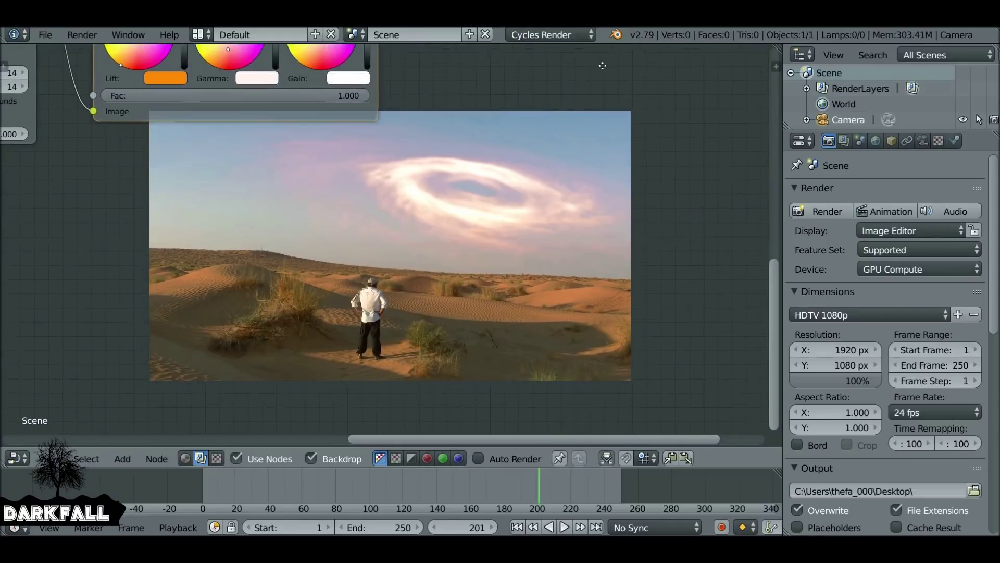
Move the desert Movie Clip node up, away from the disc clip's node chain.
scroll(518, 148, down, 4)
scroll(548, 217, down, 2)
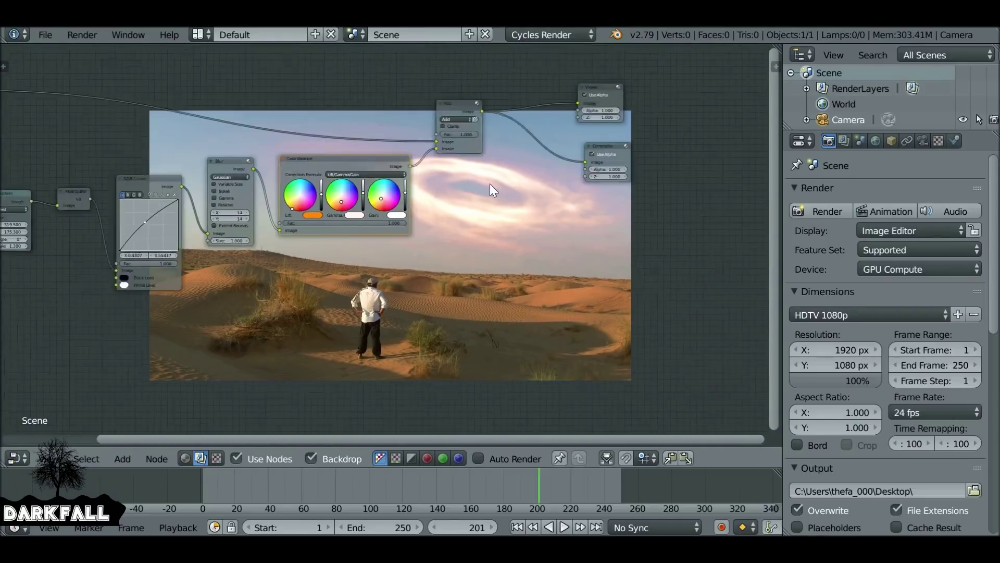
middle_drag(277, 202, 480, 275)
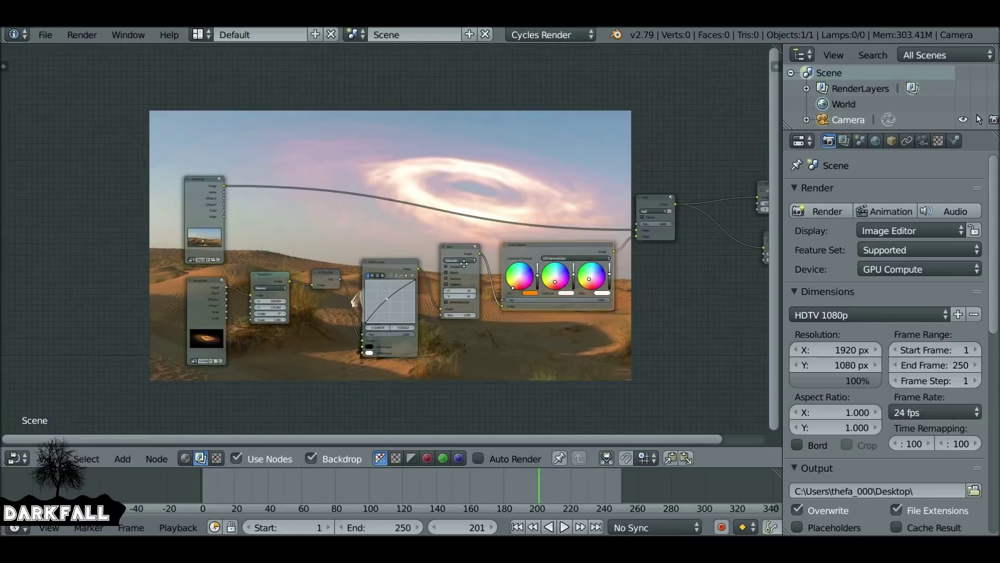
drag(178, 178, 162, 152)
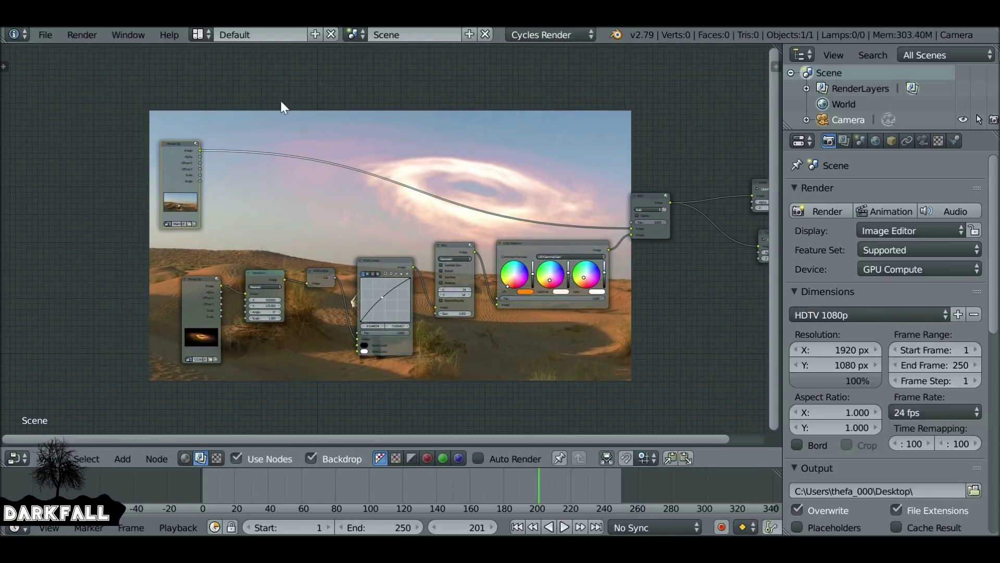
Switch the node area to the Movie Clip Editor and load the clip Man Standing In The Middle Of Desert.mp4.
click(20, 455)
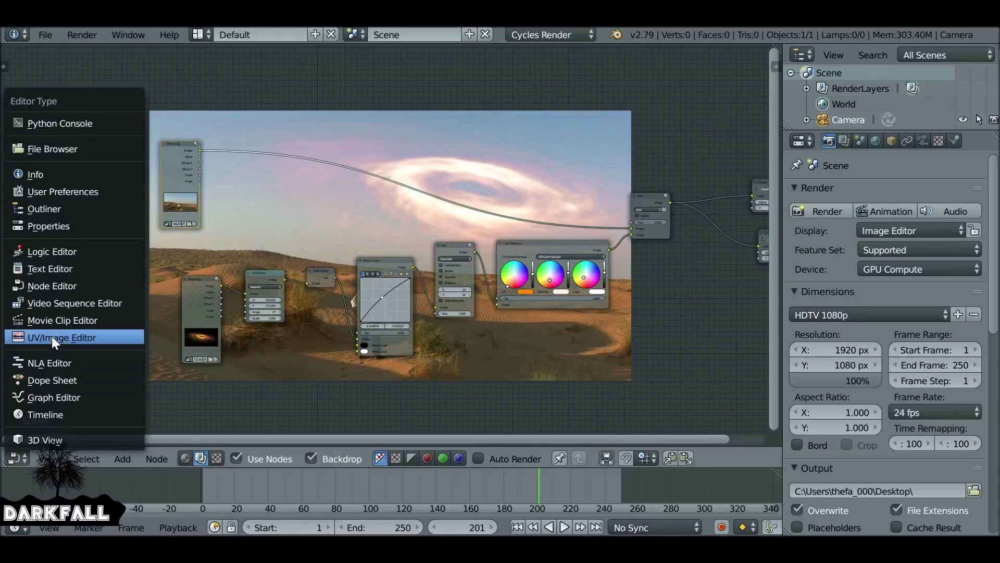
click(65, 320)
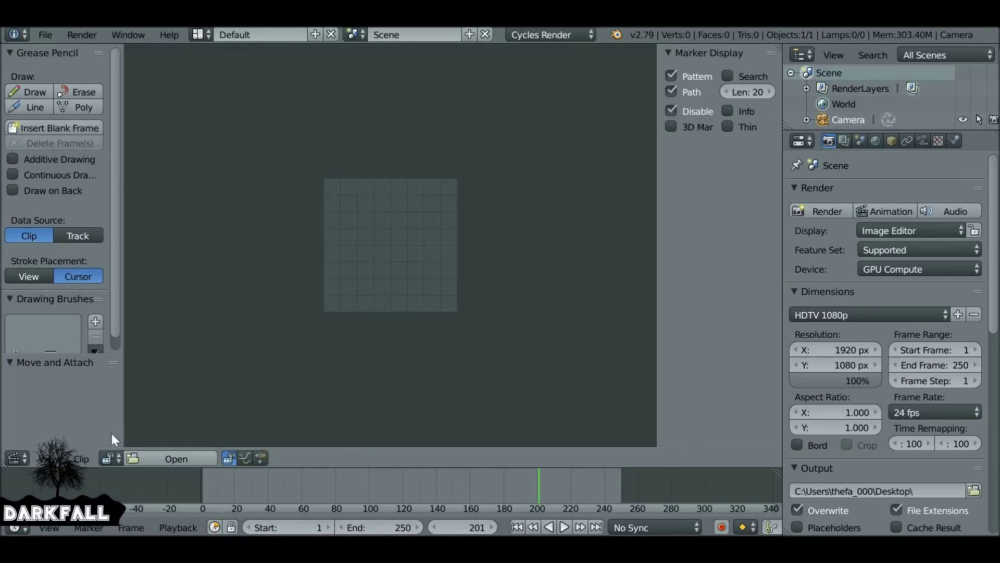
click(110, 458)
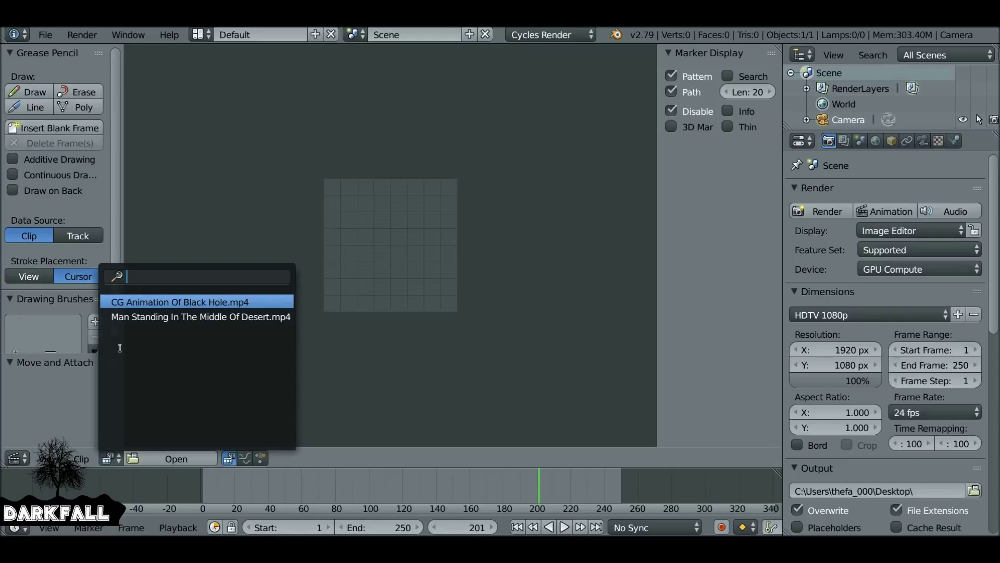
click(150, 314)
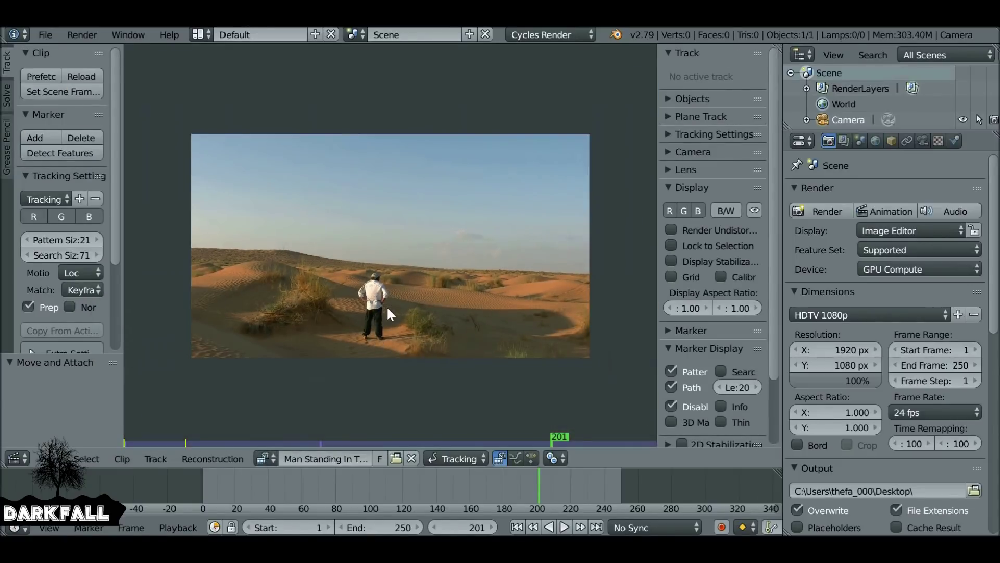
Change the clip view to Mask mode and create a new mask named Sky.
click(454, 457)
click(460, 424)
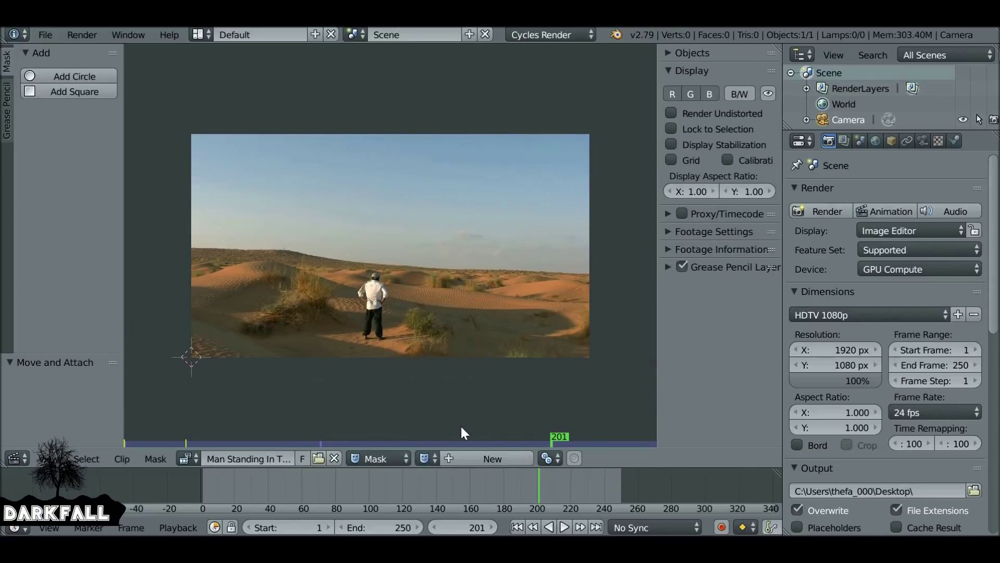
click(478, 457)
double_click(461, 459)
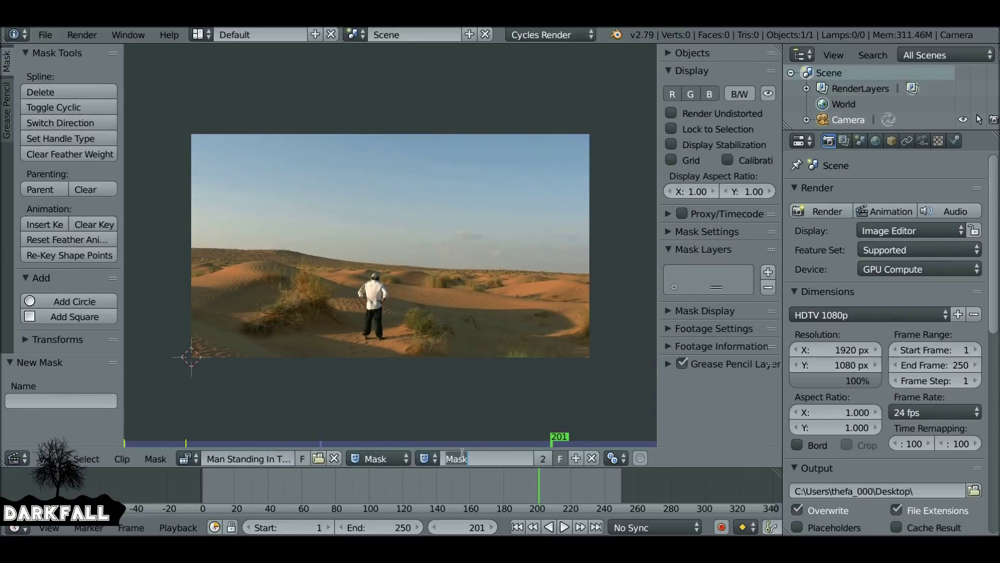
text(Sky)
key(Return)
Scrub through the desert footage, set the scene's end frame to 200 and go to frame 176.
click(345, 482)
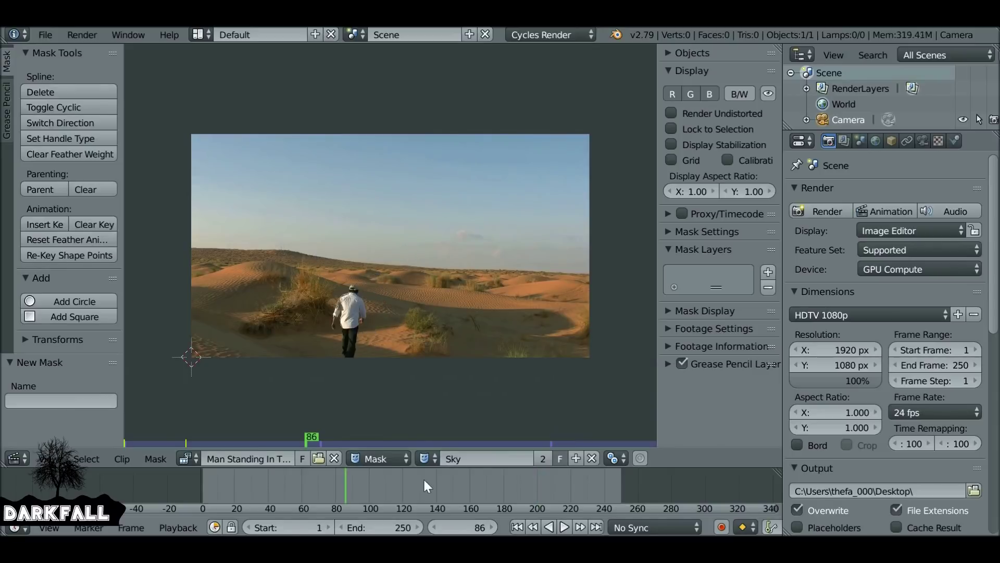
click(565, 478)
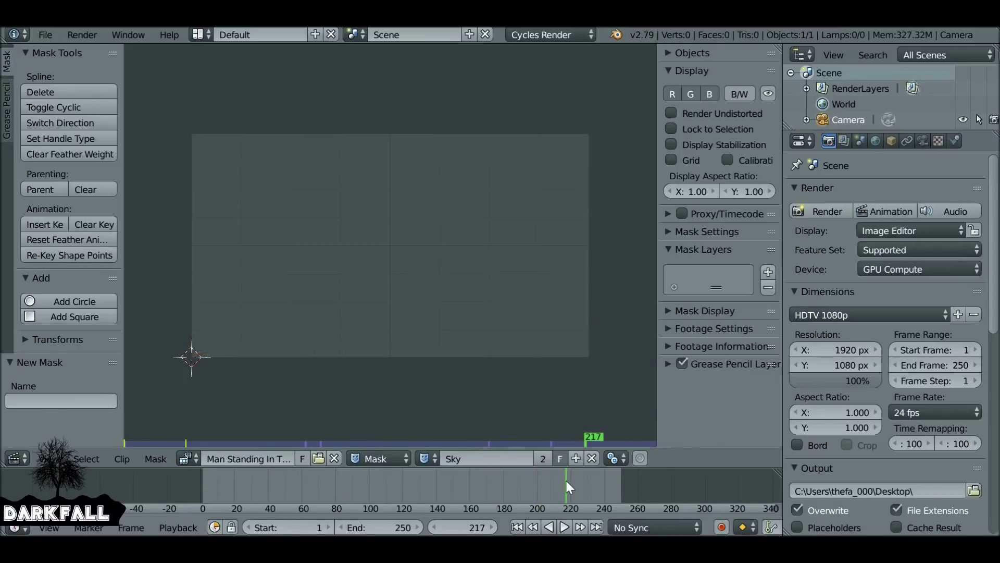
click(509, 487)
click(478, 484)
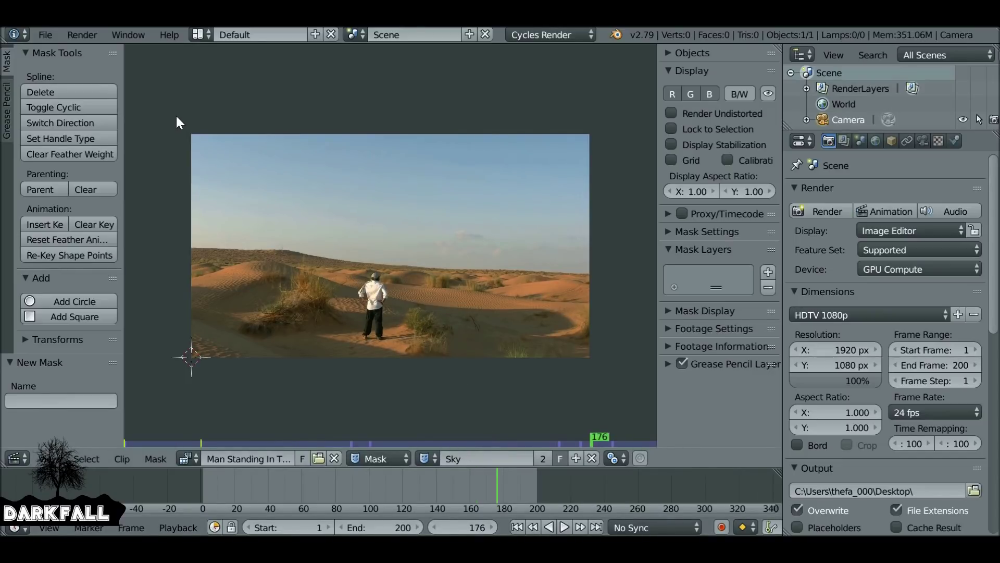
Draw a closed mask outline around the sky, running outside the frame on three sides and along the dune horizon below.
ctrl+click(176, 116)
ctrl+click(616, 114)
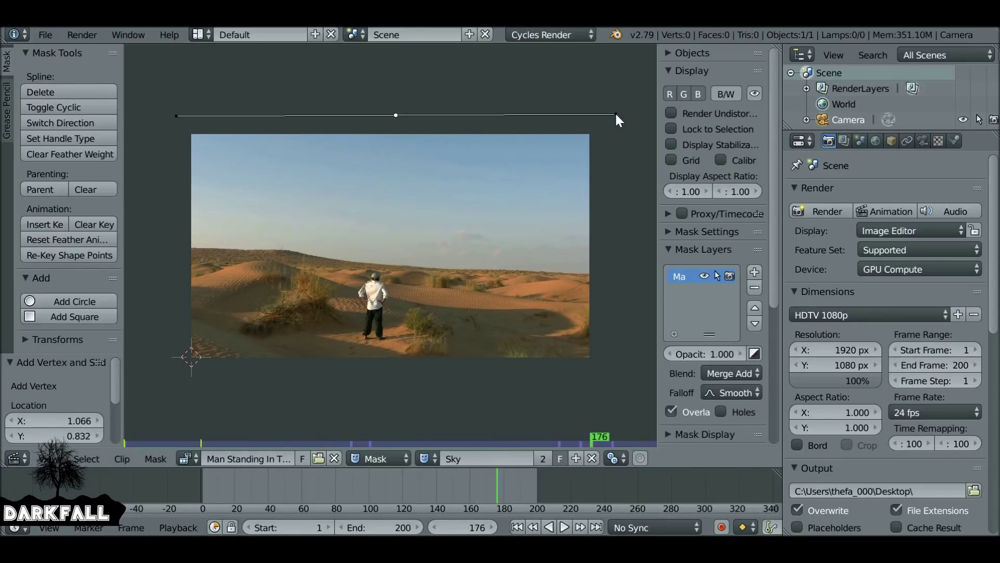
ctrl+click(610, 276)
ctrl+click(573, 277)
ctrl+click(513, 272)
ctrl+click(456, 273)
ctrl+click(405, 269)
ctrl+click(357, 262)
ctrl+click(315, 256)
ctrl+click(285, 251)
ctrl+click(232, 255)
ctrl+click(188, 255)
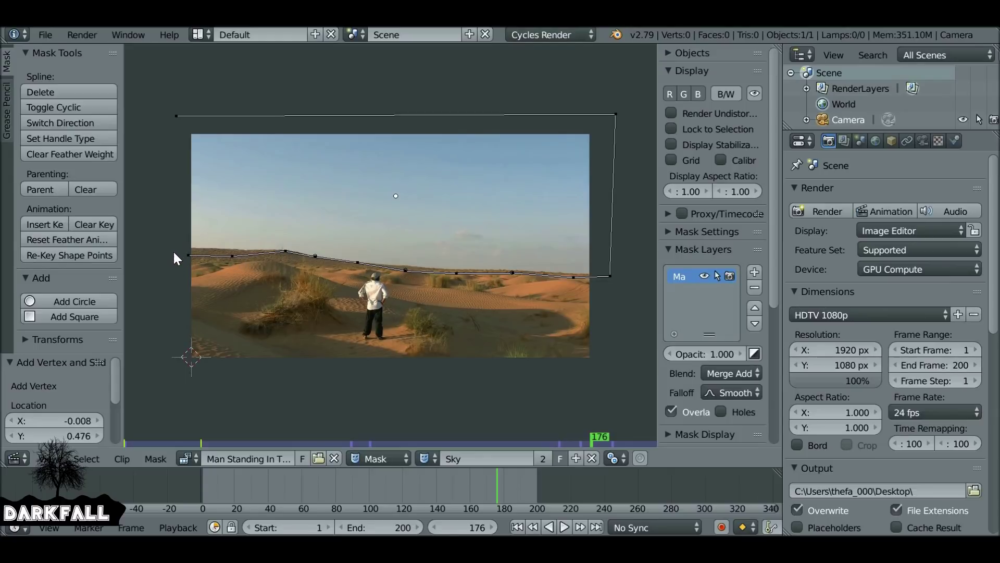
key(alt+c)
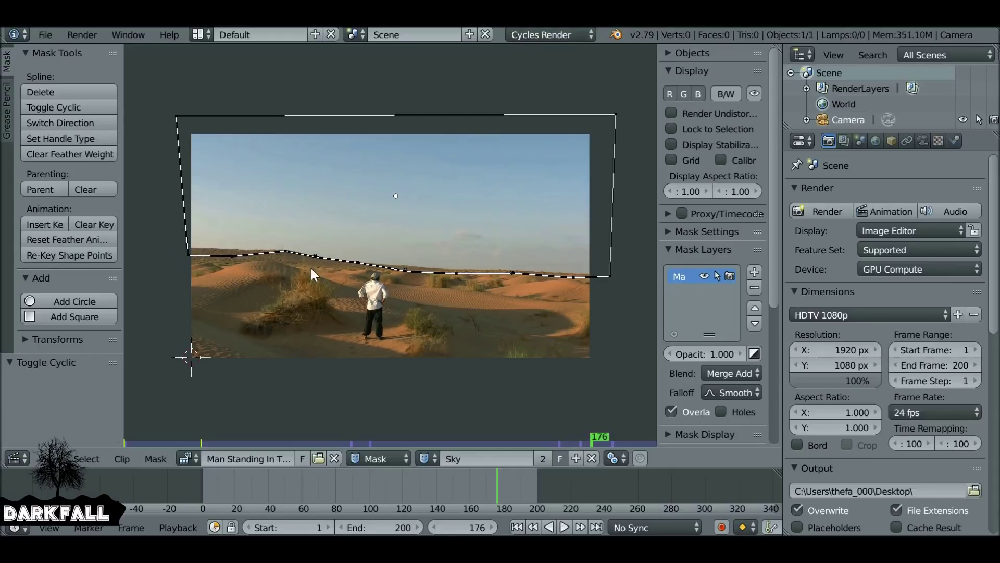
Enlarge the clip view and adjust the mask points along the left and middle of the horizon to fit the dune ridge.
key(t)
key(n)
scroll(312, 269, up, 4)
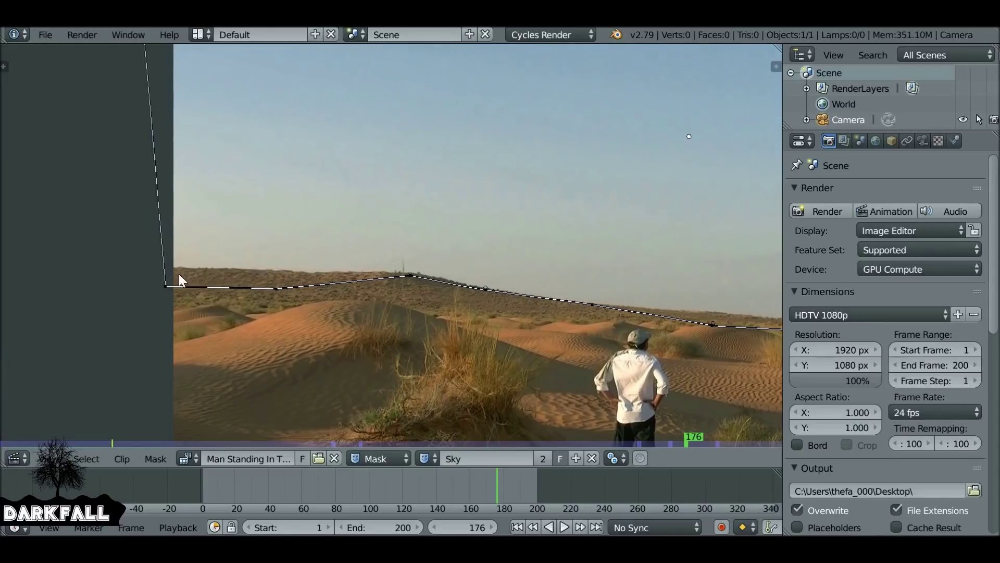
drag(161, 287, 164, 268)
drag(266, 288, 266, 268)
ctrl+scroll(418, 275, right, 5)
drag(518, 294, 523, 281)
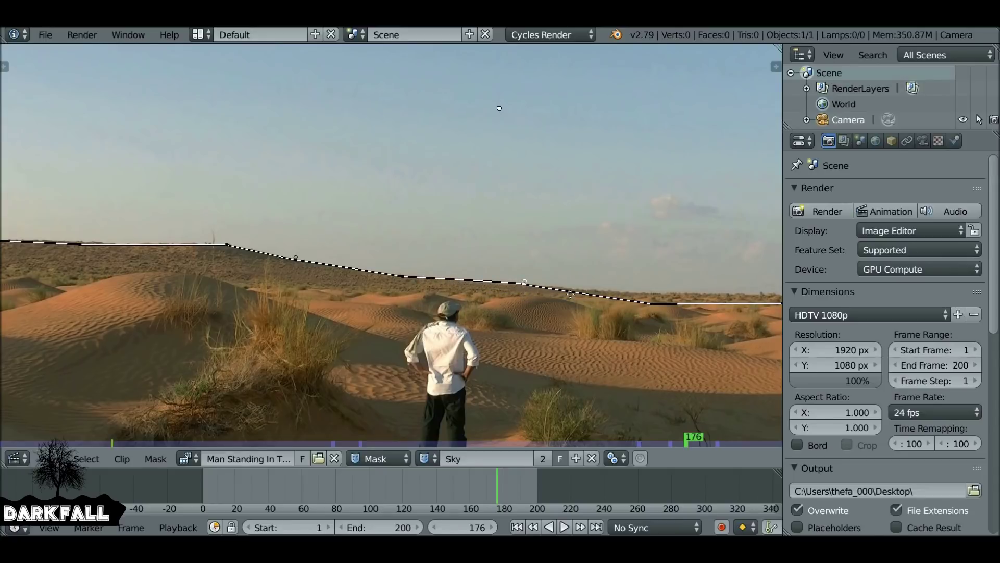
Fine-tune the mask points along the right part of the horizon, including the corner point outside the frame.
scroll(511, 308, down, 2)
scroll(573, 321, up, 3)
click(576, 312)
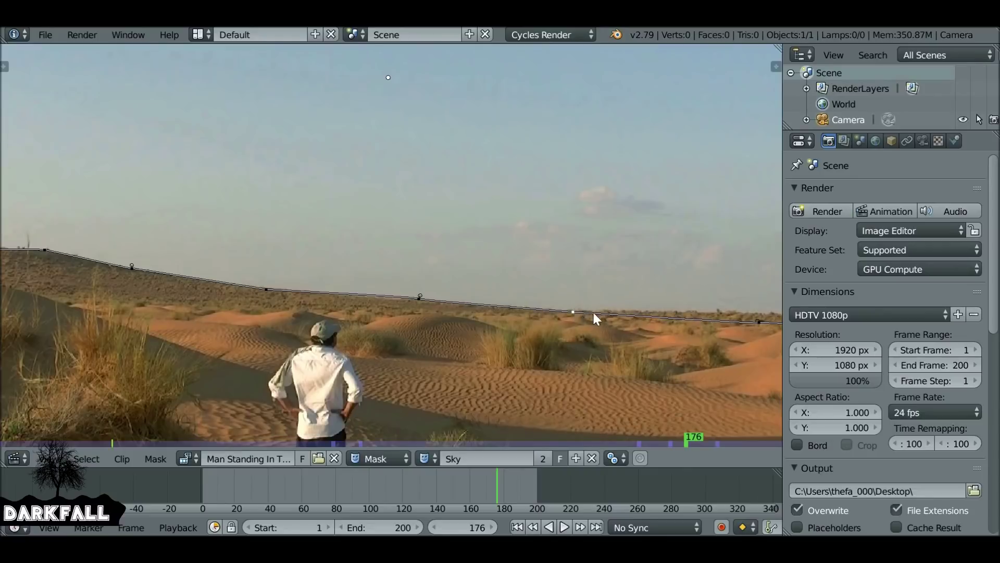
ctrl+scroll(592, 311, down, 5)
drag(565, 306, 593, 306)
ctrl+scroll(589, 322, down, 4)
click(593, 315)
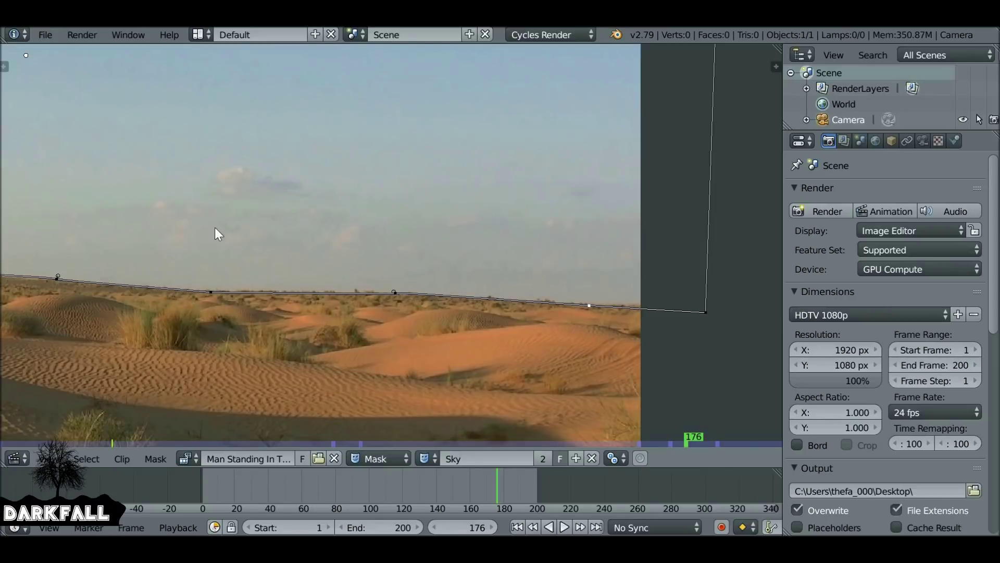
drag(213, 292, 214, 290)
click(388, 292)
drag(705, 307, 707, 302)
scroll(621, 295, down, 5)
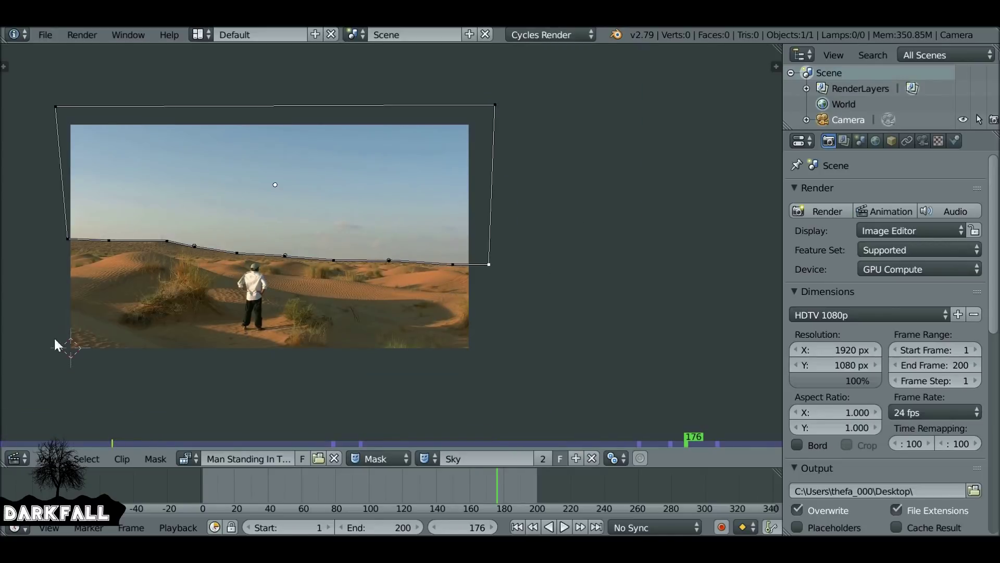
Return to the compositing node tree and insert a Mix node between the desert Movie Clip node and the Add node.
click(14, 458)
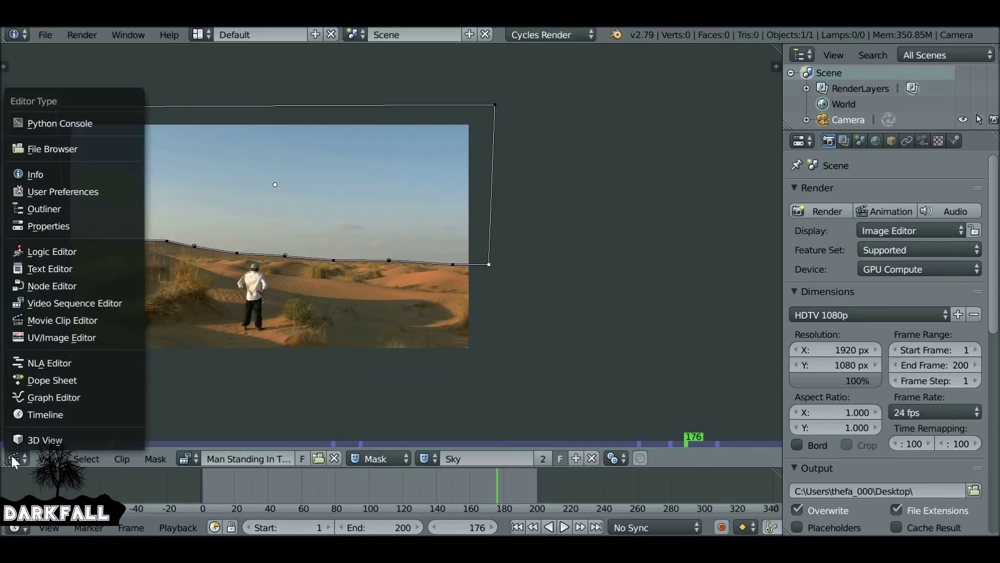
click(62, 286)
shift+scroll(480, 341, up, 2)
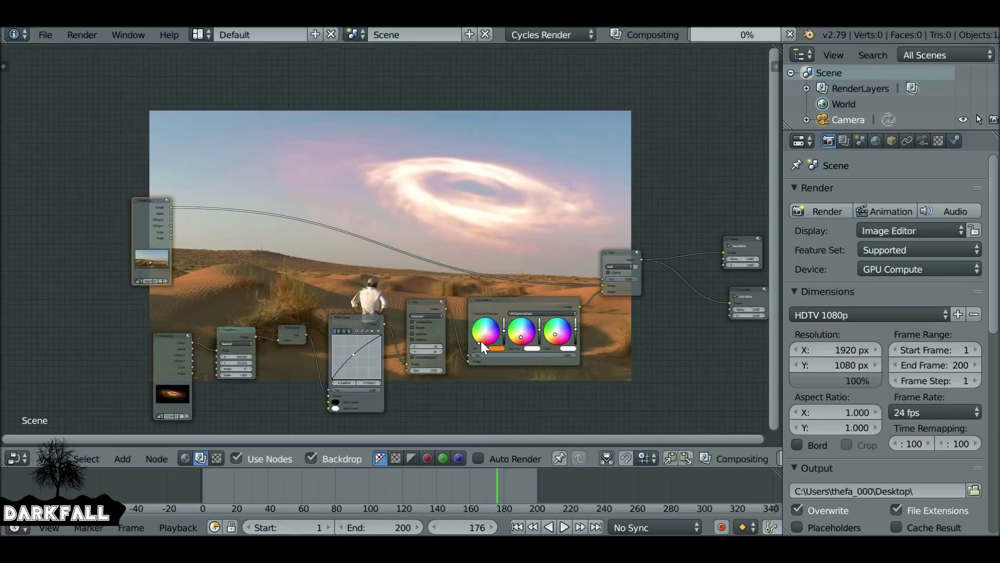
scroll(343, 220, up, 1)
scroll(349, 209, up, 1)
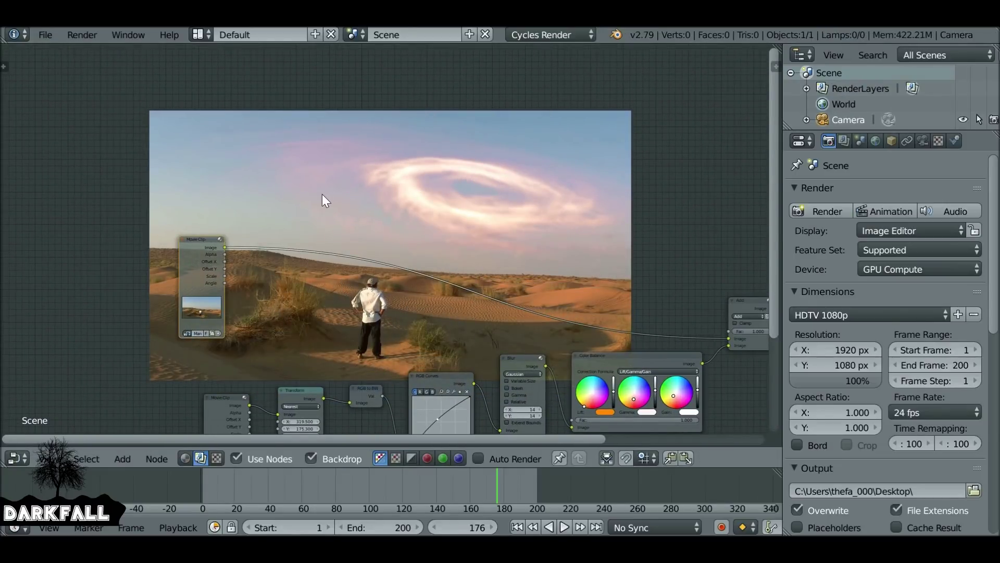
key(shift+a)
mouse_move(283, 195)
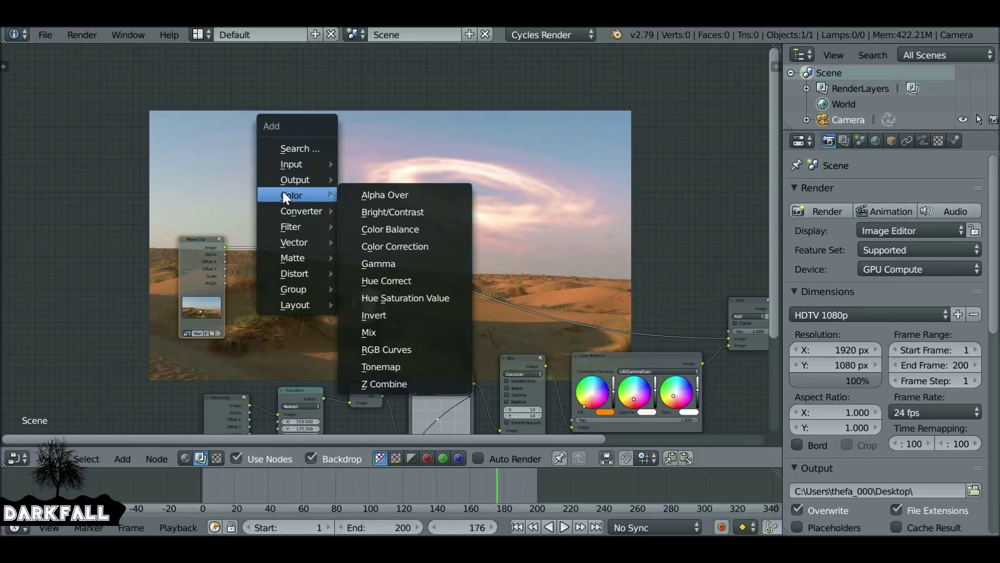
click(382, 329)
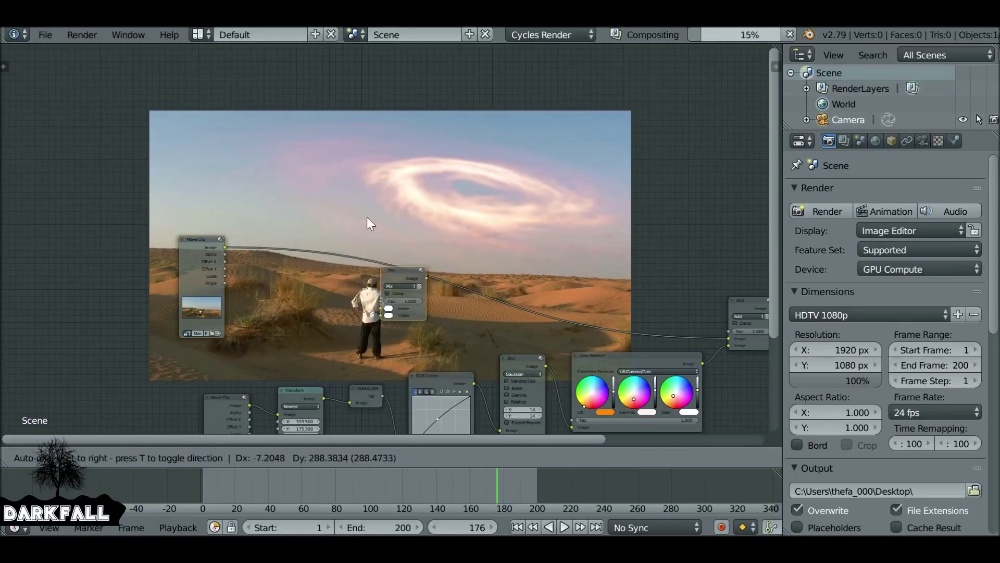
click(349, 229)
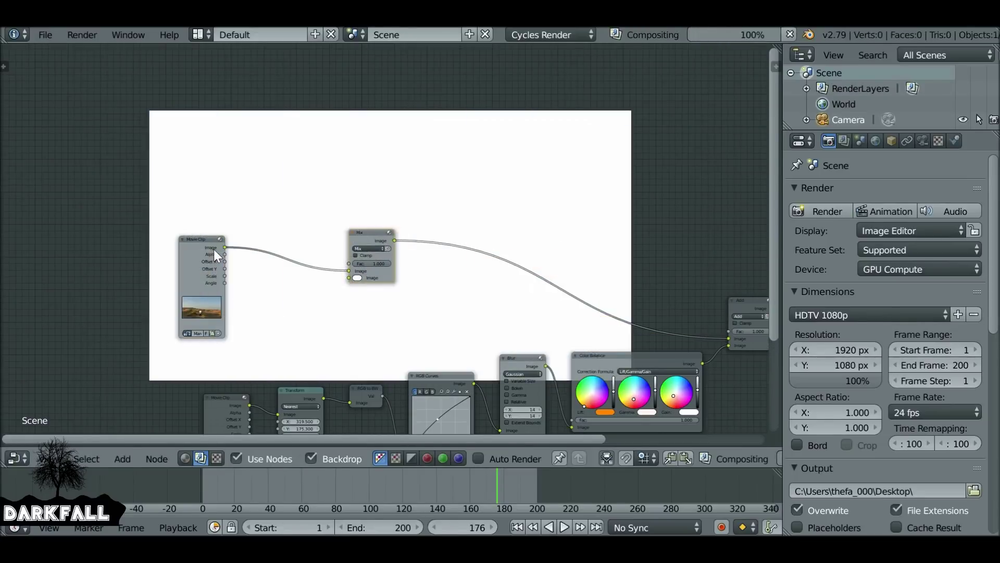
Add a Mask node that uses the Sky mask and connect its output to the Mix node's Fac input.
scroll(292, 210, up, 3)
key(shift+a)
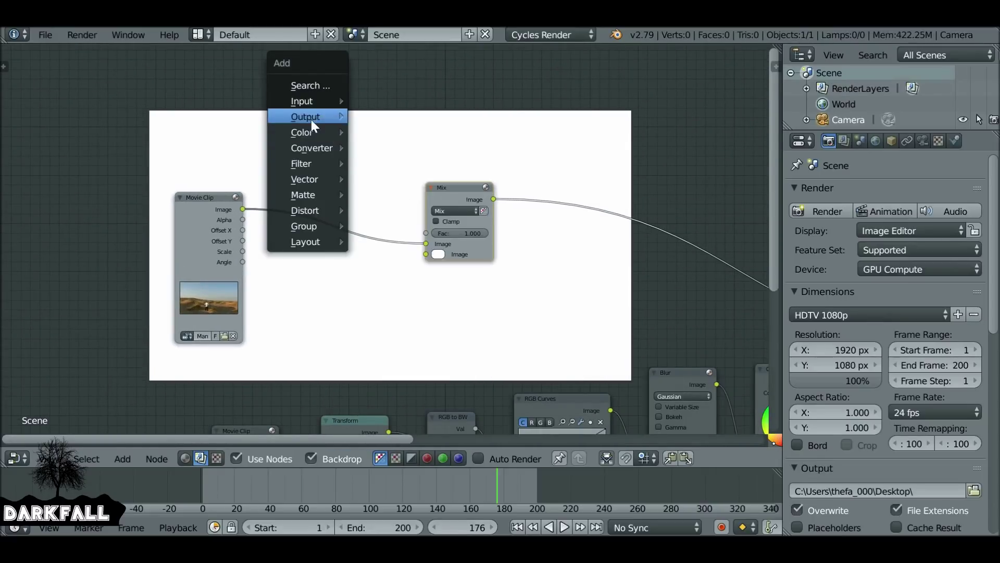
mouse_move(308, 101)
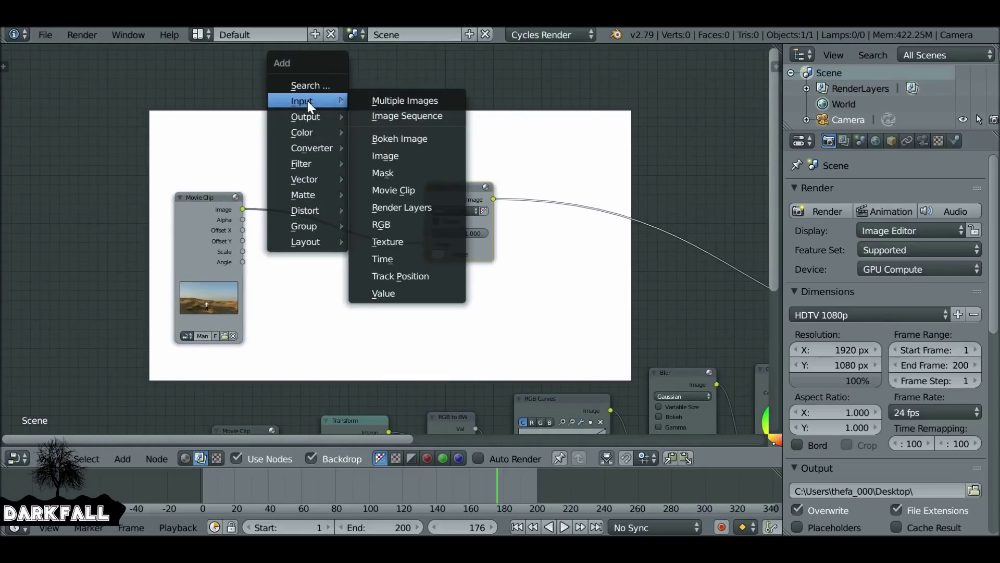
click(399, 170)
click(280, 89)
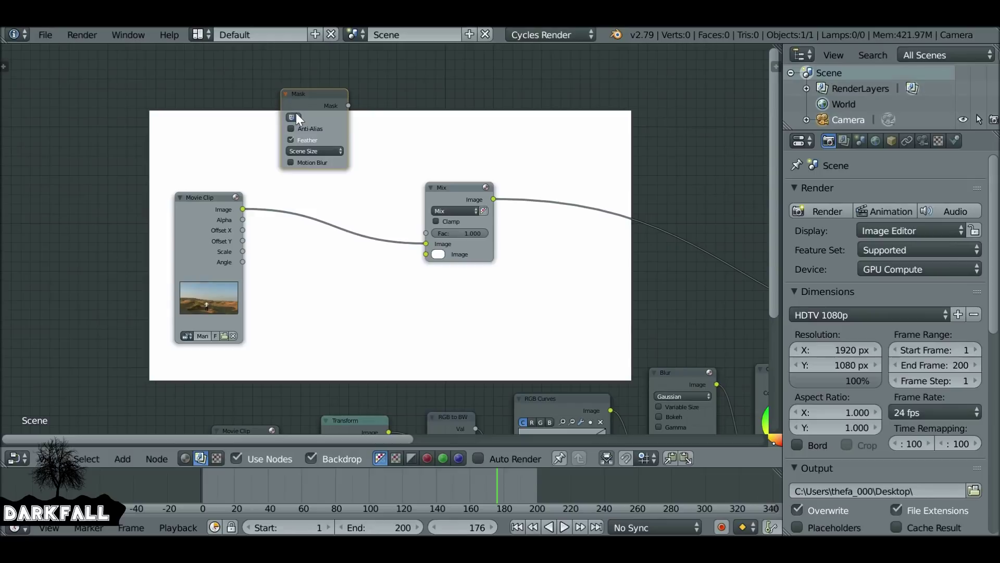
scroll(295, 113, up, 2)
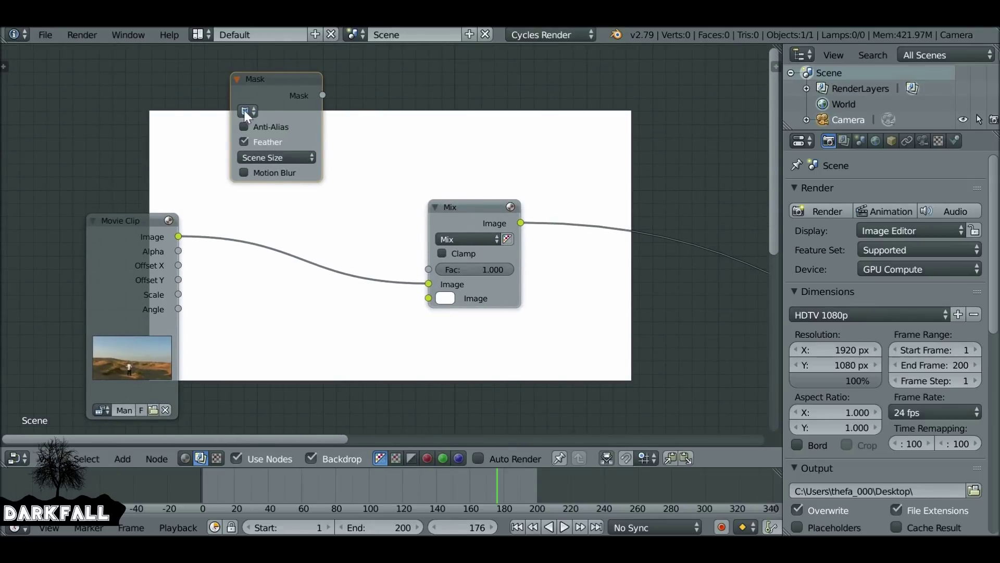
click(245, 111)
click(254, 134)
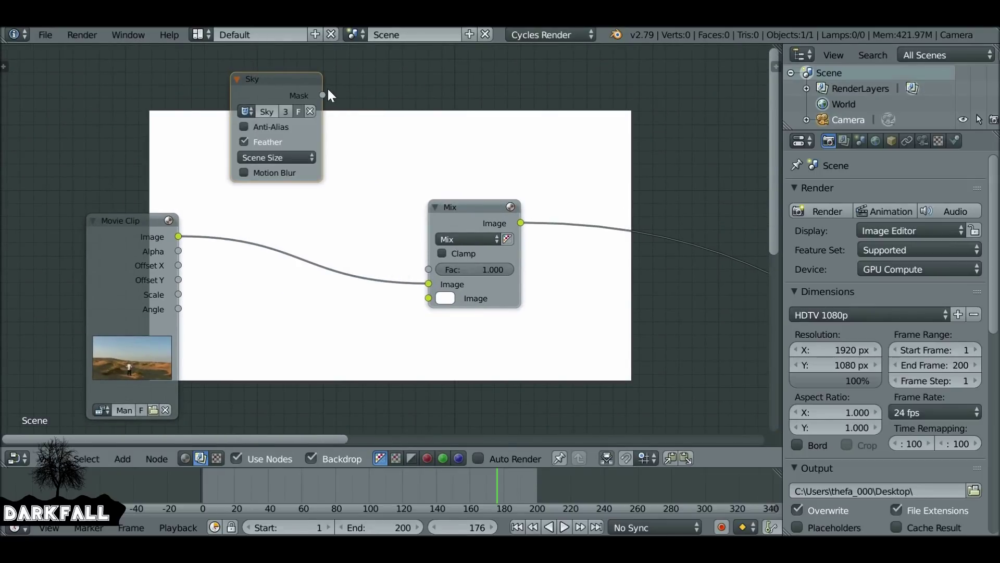
drag(323, 95, 442, 271)
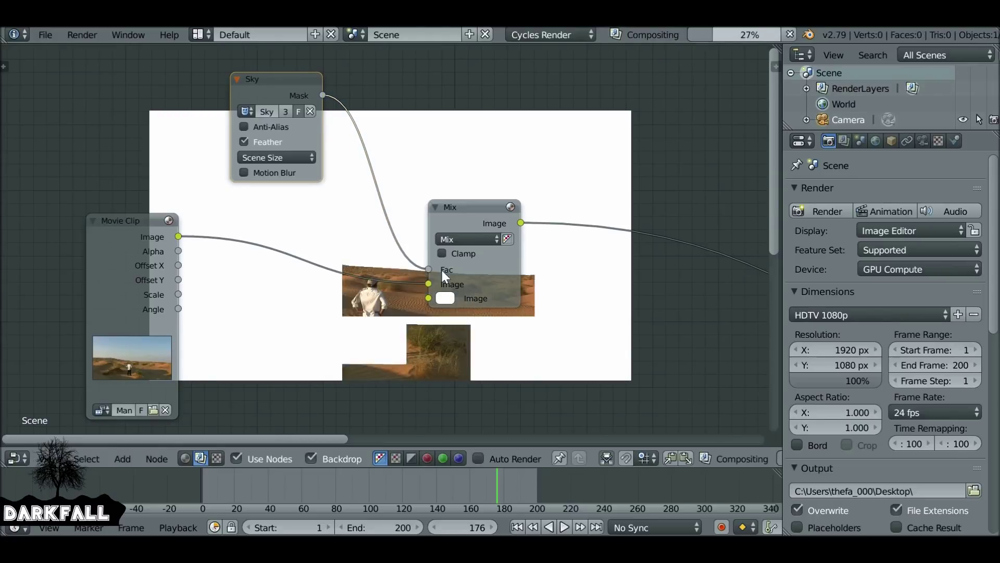
Change the Mix node's second image colour from white to a saturated orange.
middle_drag(405, 260, 327, 209)
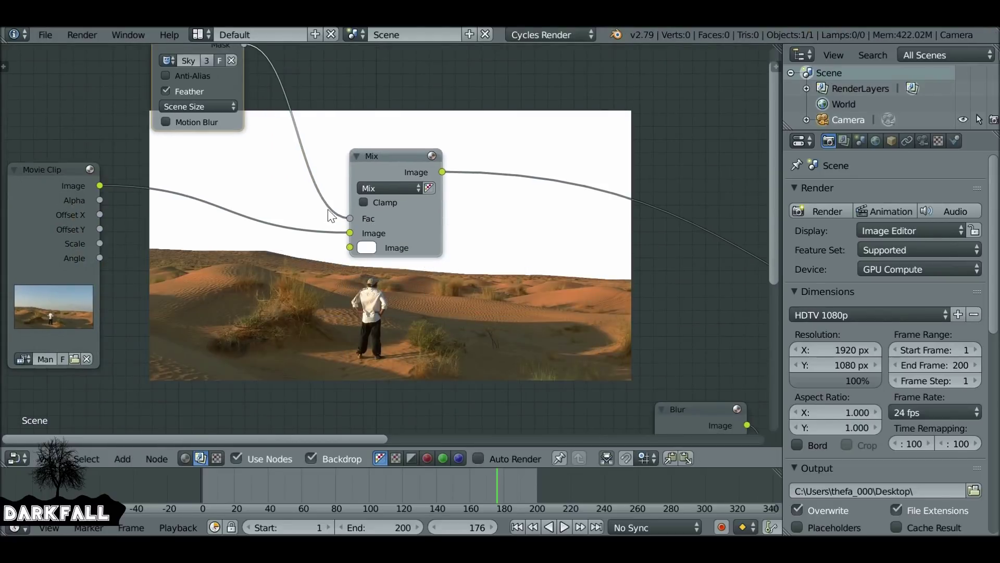
click(366, 247)
drag(403, 130, 392, 149)
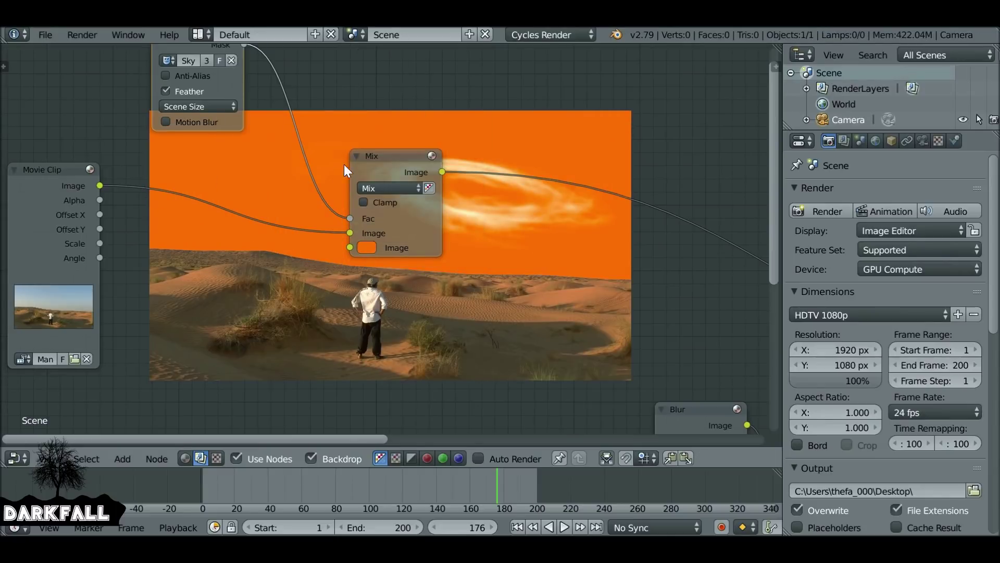
Try Multiply, settle on Soft Light as the Mix node's blend type, and move the Sky mask node farther away from it.
click(389, 183)
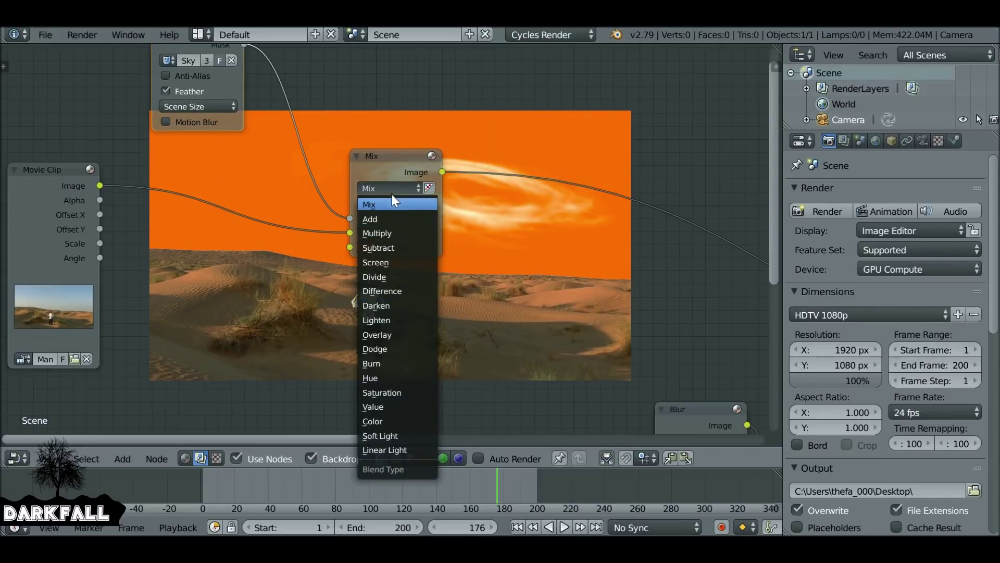
click(385, 232)
click(386, 189)
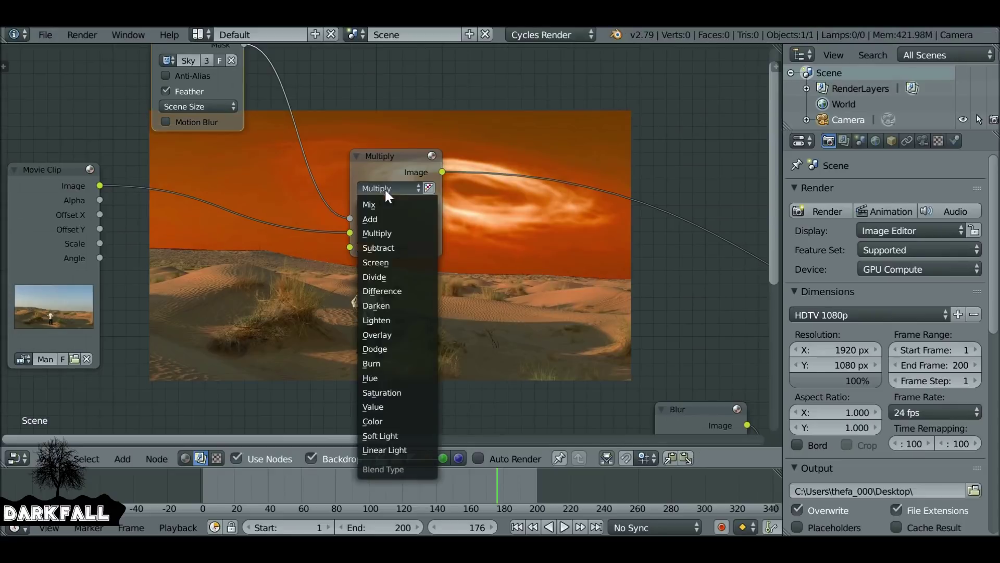
click(388, 435)
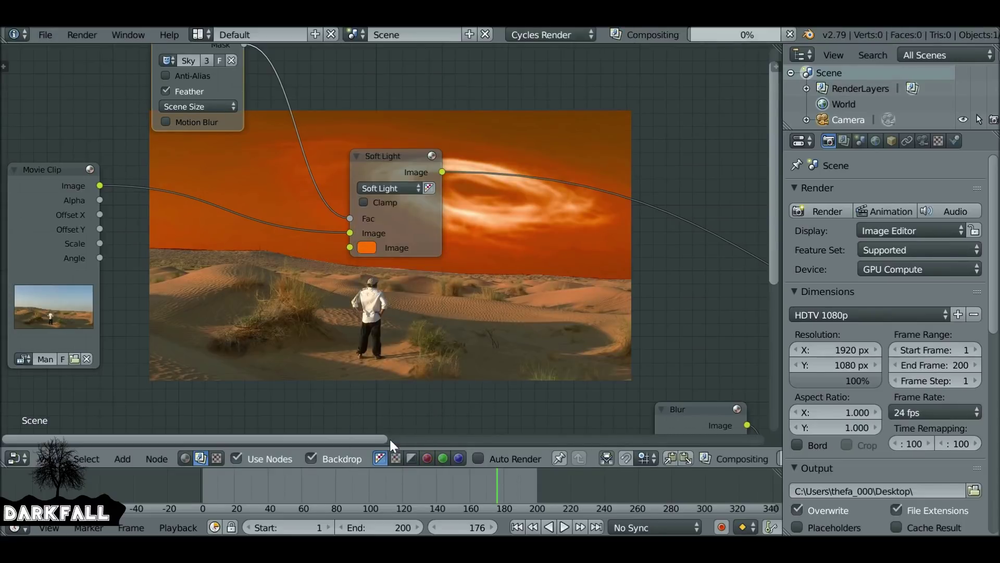
middle_drag(453, 244, 462, 313)
drag(224, 89, 176, 84)
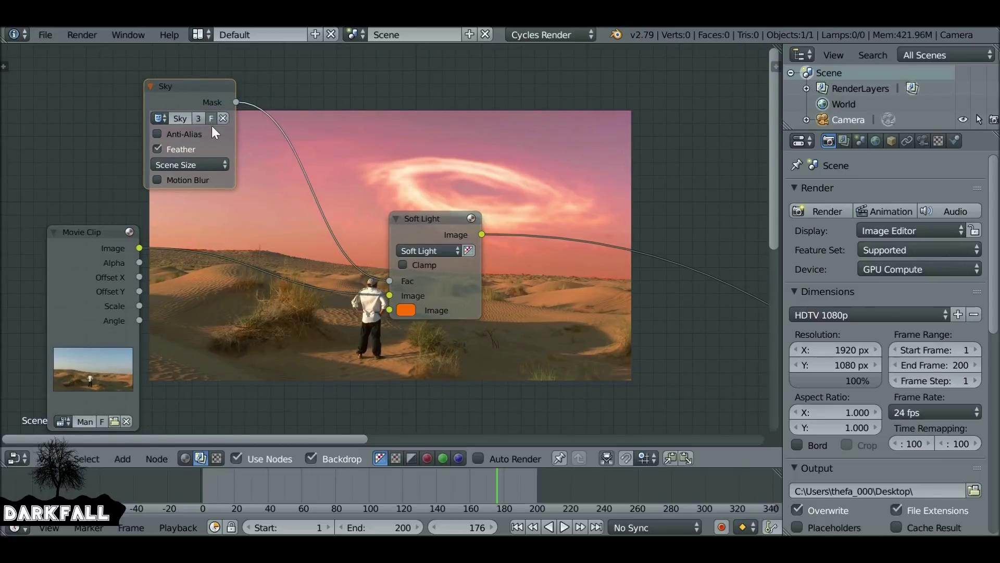
Insert a Blur node between the Sky mask node and the Soft Light node's Fac input.
middle_drag(217, 253, 192, 163)
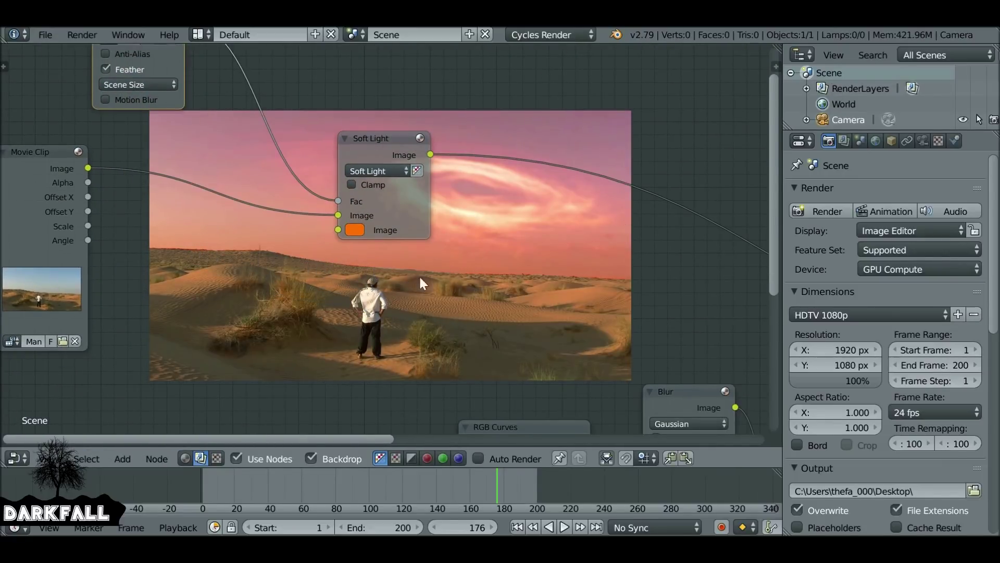
middle_drag(590, 276, 531, 269)
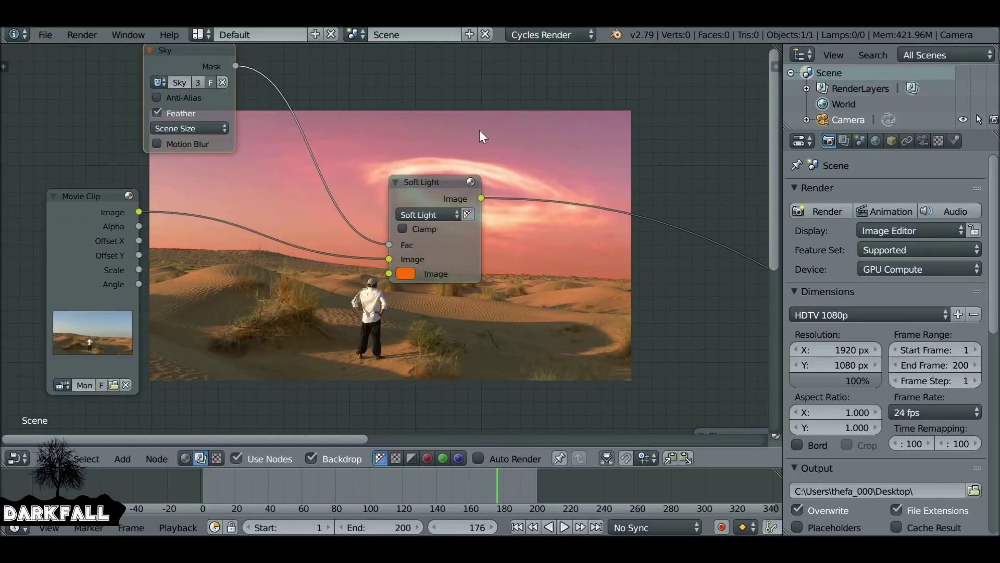
key(shift+a)
mouse_move(436, 205)
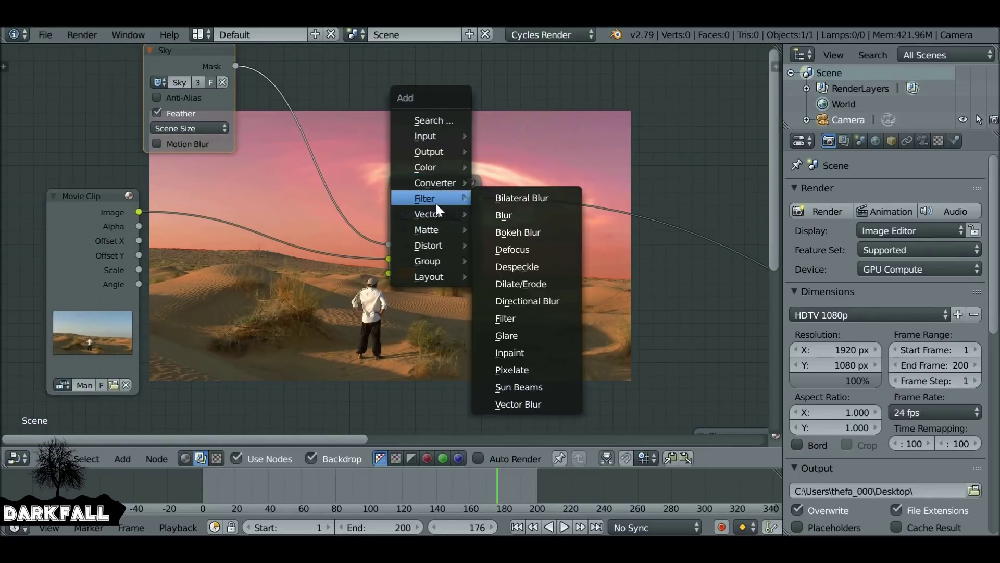
click(504, 214)
click(287, 79)
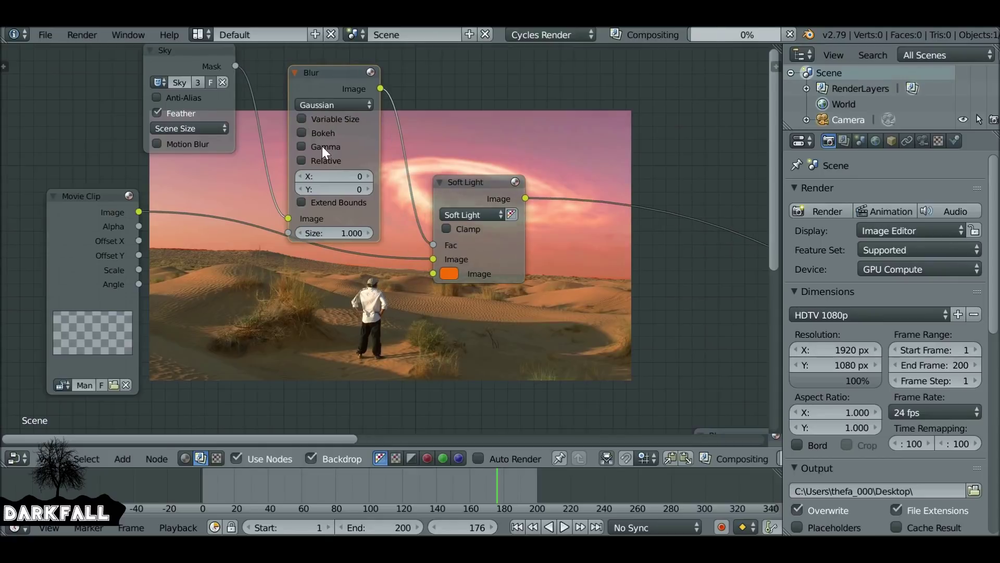
Set the mask Blur node's X and Y sizes to 13.
click(336, 176)
text(13)
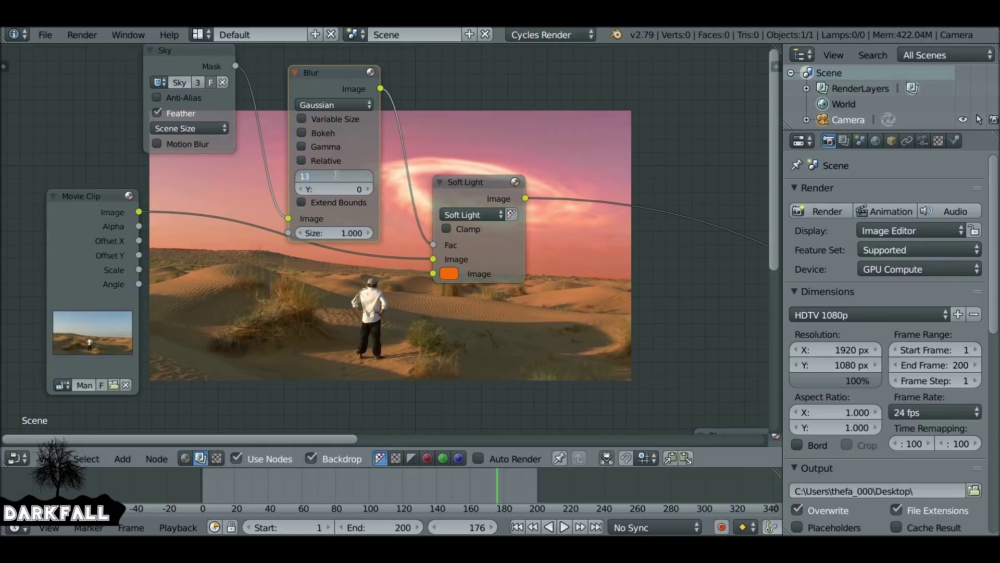
key(Tab)
text(13)
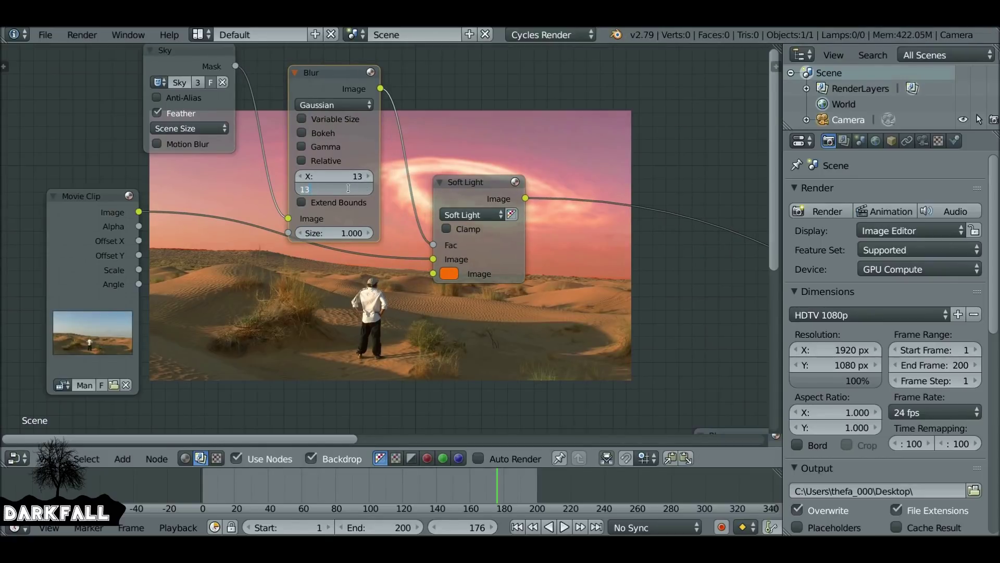
key(Return)
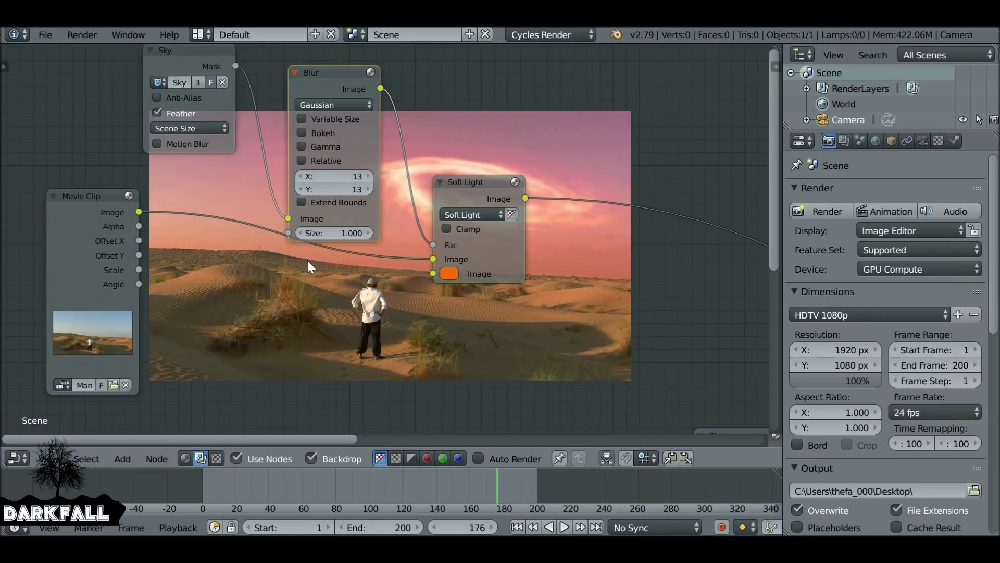
Enlarge the backdrop to 1.60 to inspect the mask edge along the horizon, and set the backdrop zoom back to 0.61.
key(n)
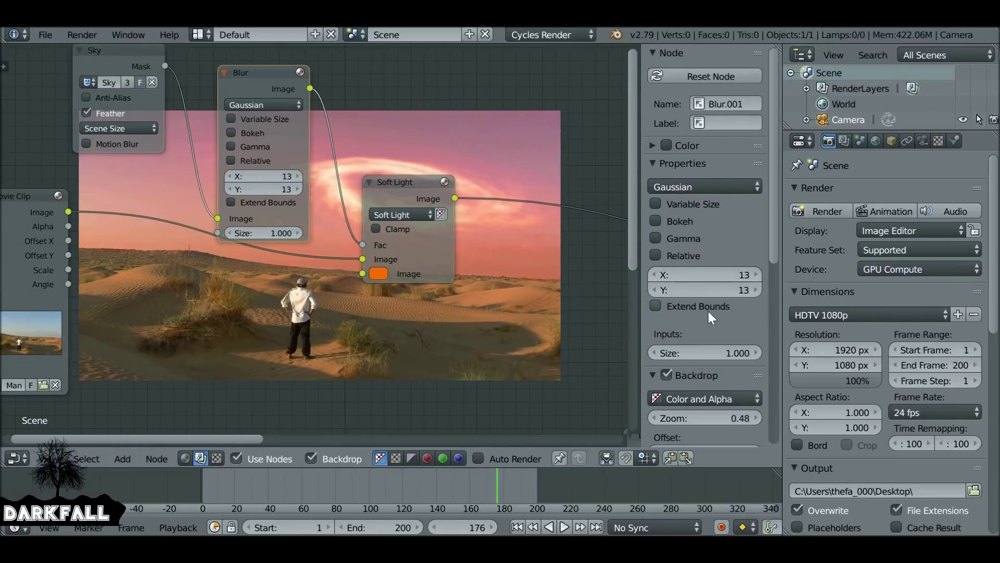
mouse_move(704, 417)
mouse_down()
mouse_move(740, 417)
mouse_move(705, 416)
mouse_up()
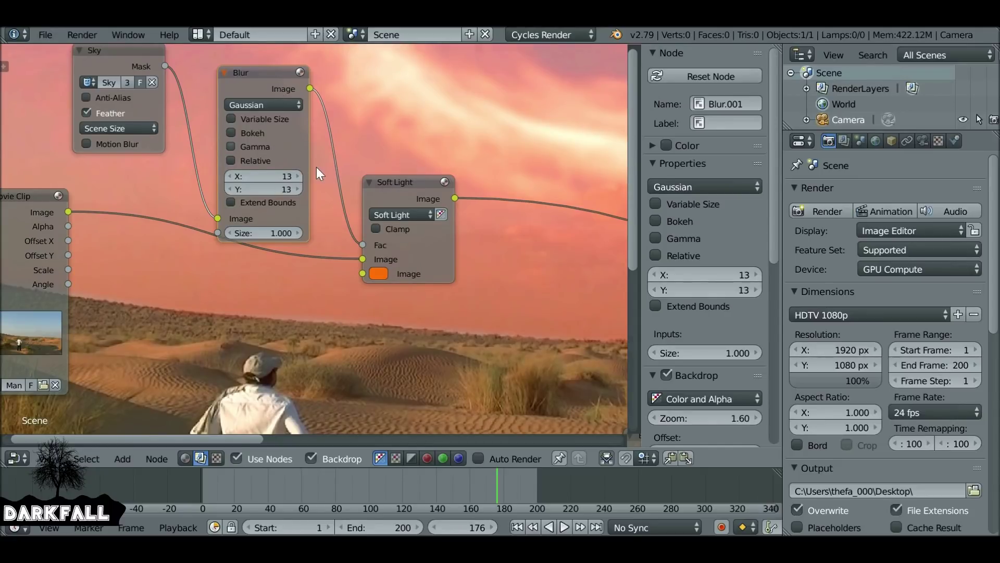
key(n)
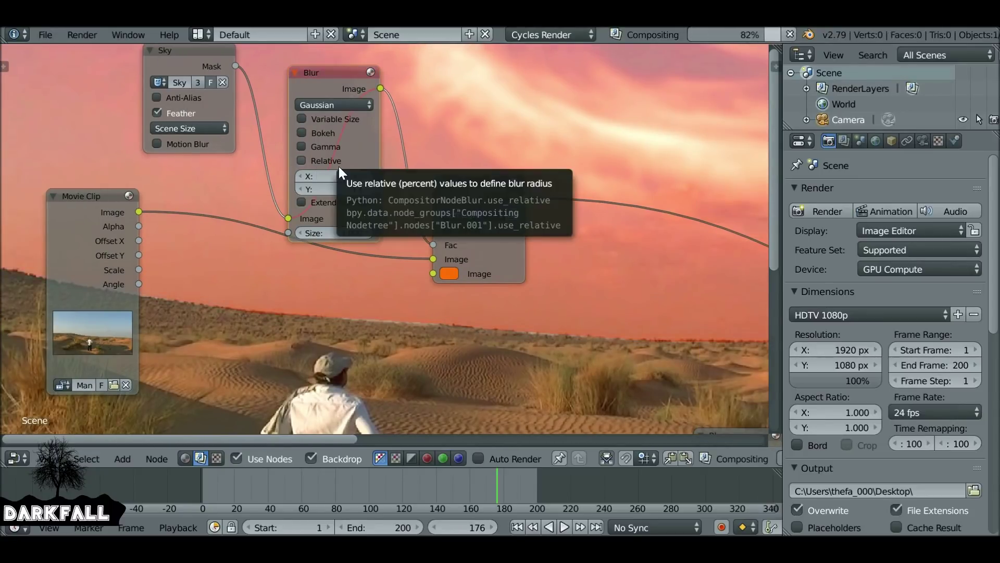
scroll(646, 248, down, 2)
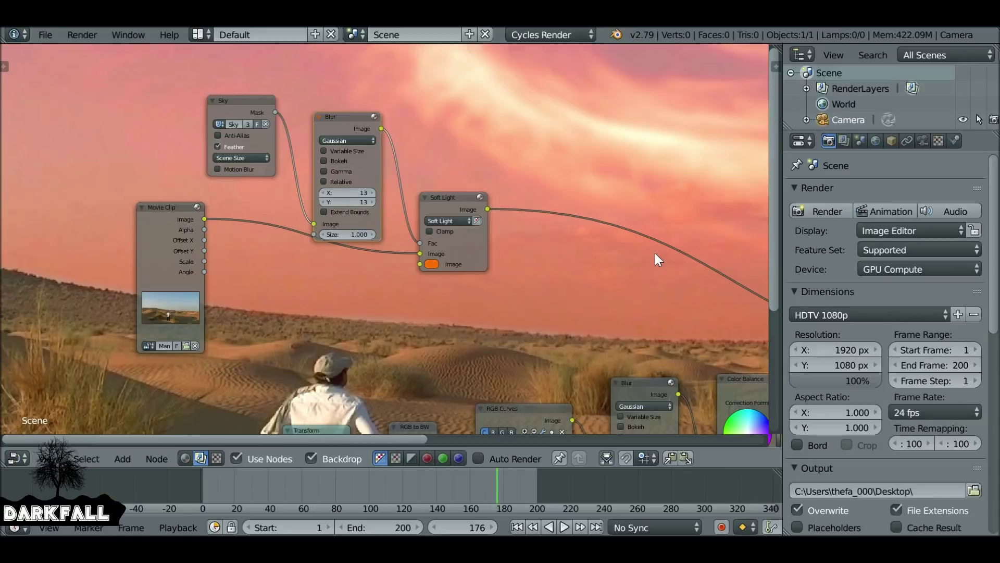
key(n)
drag(713, 418, 687, 418)
scroll(282, 164, down, 5)
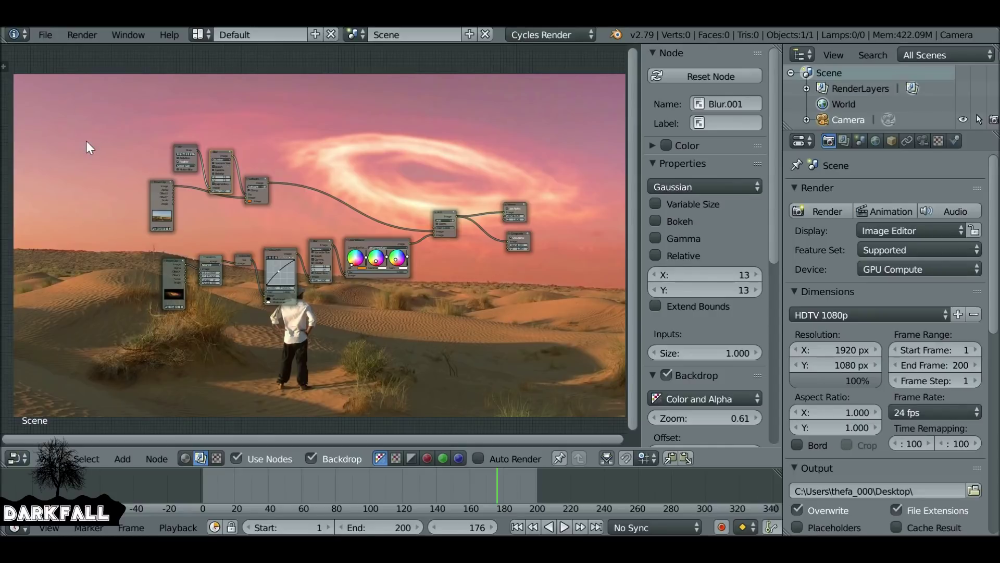
Add an Image node in the empty area above the link from the Soft Light node to the Add node.
scroll(276, 211, up, 3)
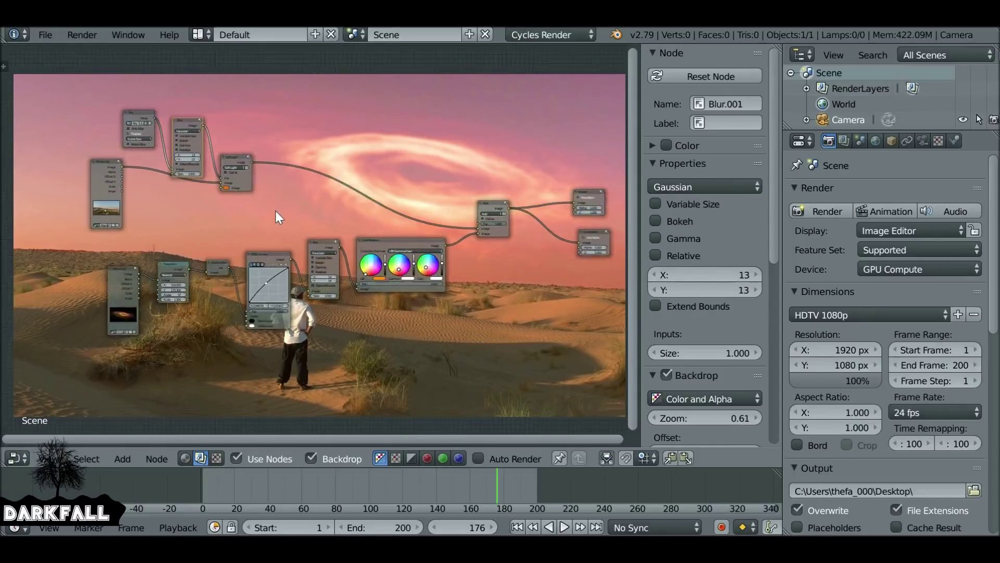
key(shift+a)
mouse_move(339, 107)
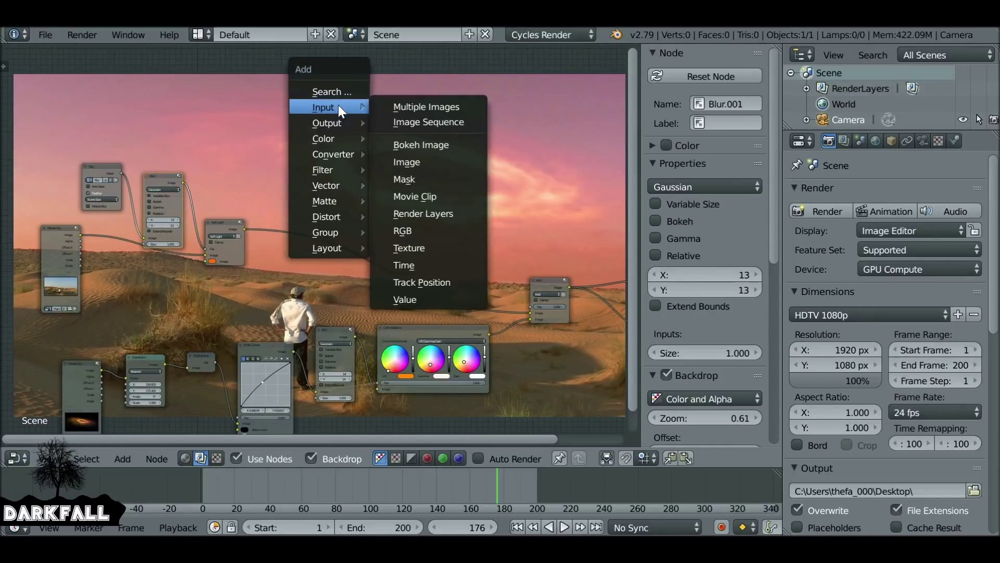
click(412, 162)
click(307, 134)
Load the Moon image from the bookmarked Tutorials folder into the Image node.
scroll(315, 198, up, 2)
click(319, 210)
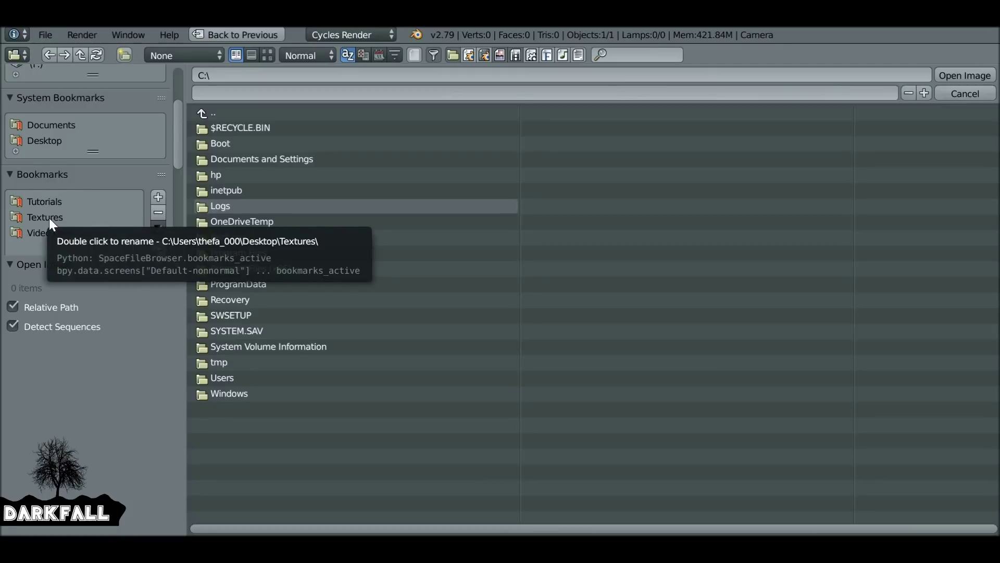
click(44, 201)
scroll(594, 258, down, 3)
double_click(938, 112)
double_click(234, 128)
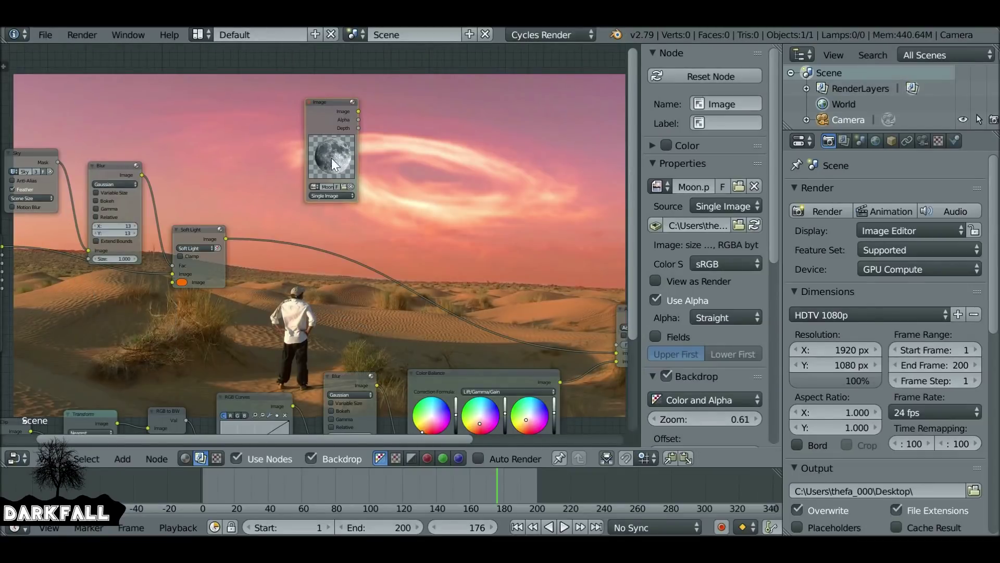
Insert a Mix node between the Soft Light node and the Add node.
key(shift+a)
mouse_move(310, 198)
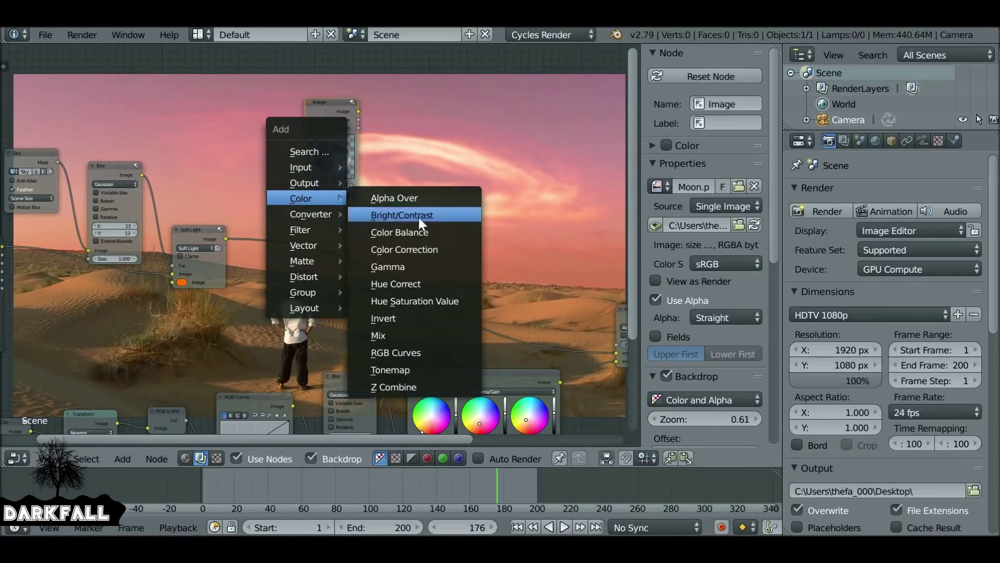
click(396, 335)
click(367, 240)
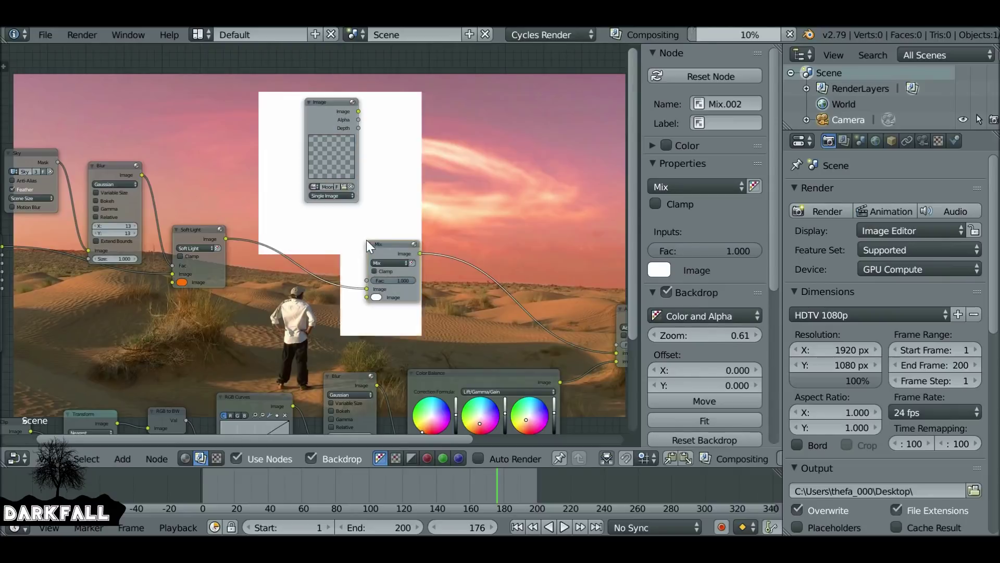
Connect the moon Image output to the new Mix node's second image input and make the Mix node include that image's alpha.
scroll(357, 217, up, 2)
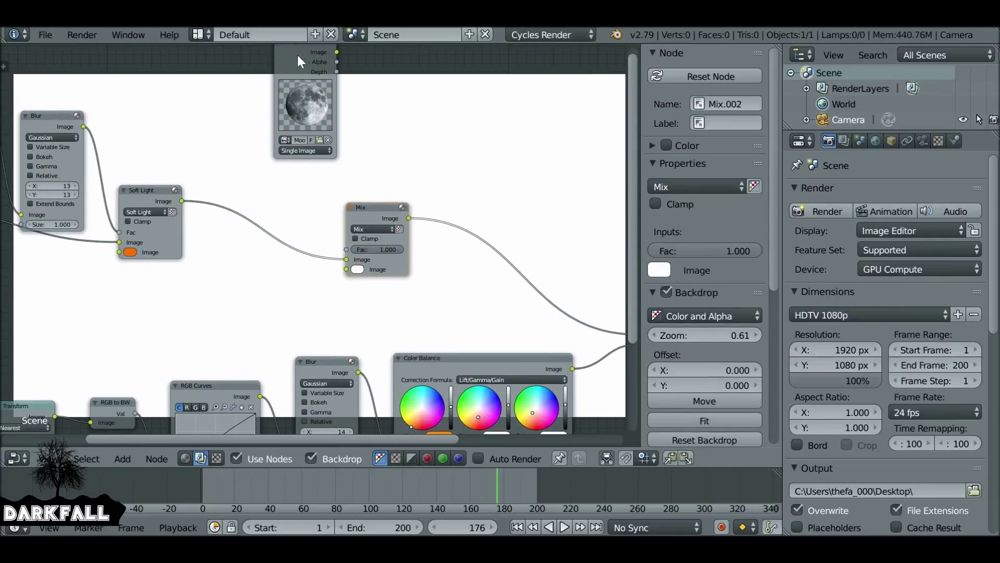
drag(298, 57, 354, 267)
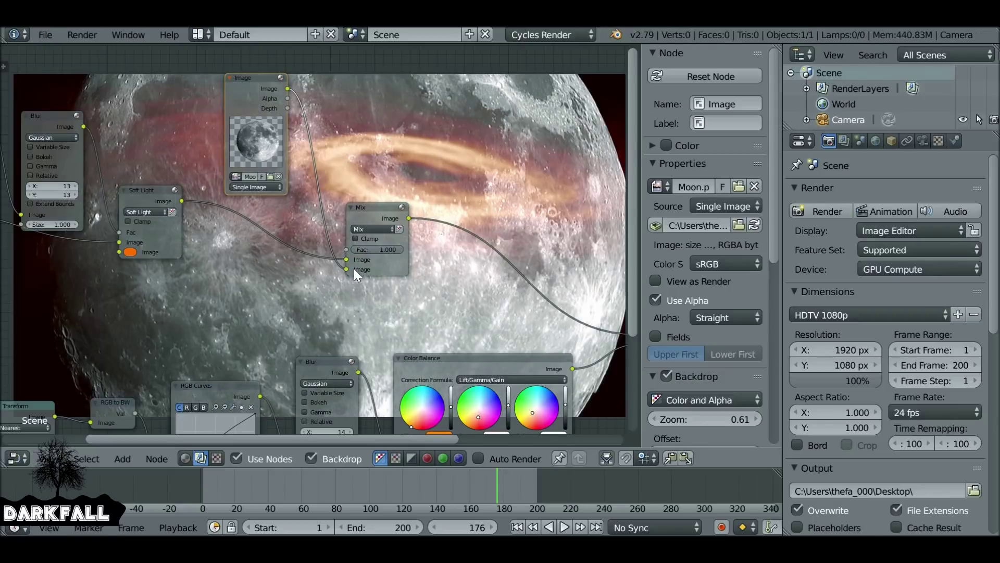
scroll(354, 268, up, 1)
drag(364, 204, 414, 194)
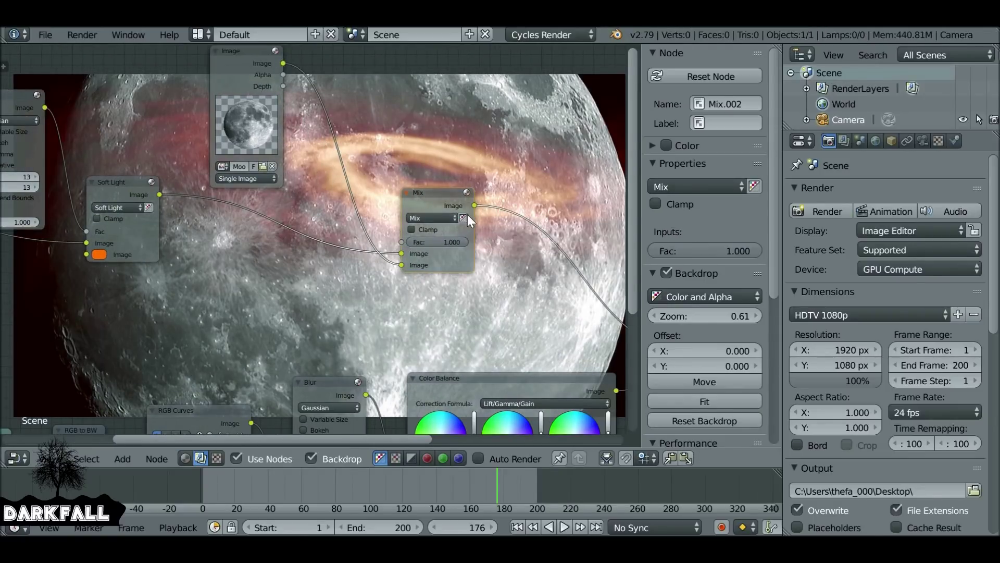
click(463, 218)
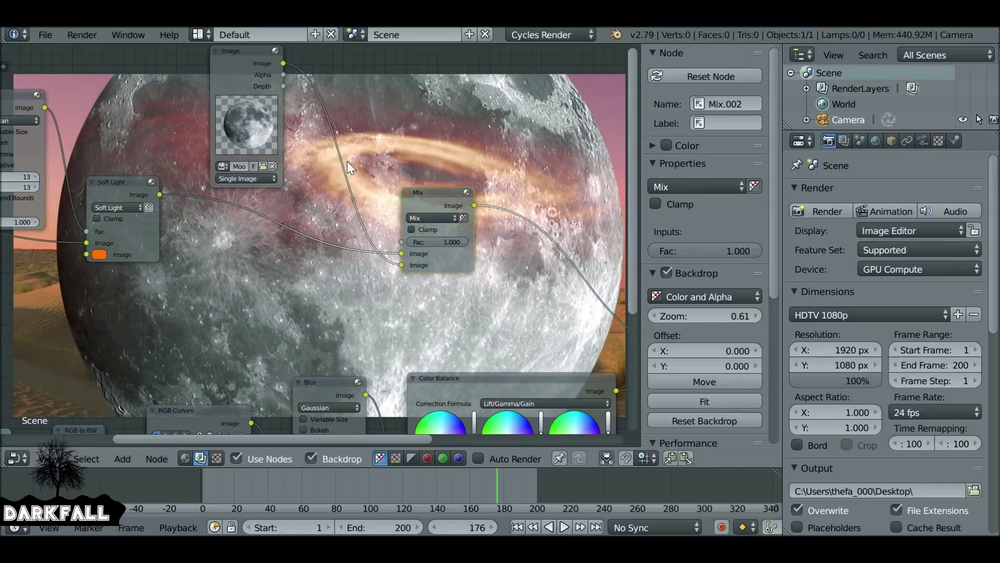
Insert a Transform node between the moon Image node and the Mix node, and reduce its scale to 0.4.
key(shift+a)
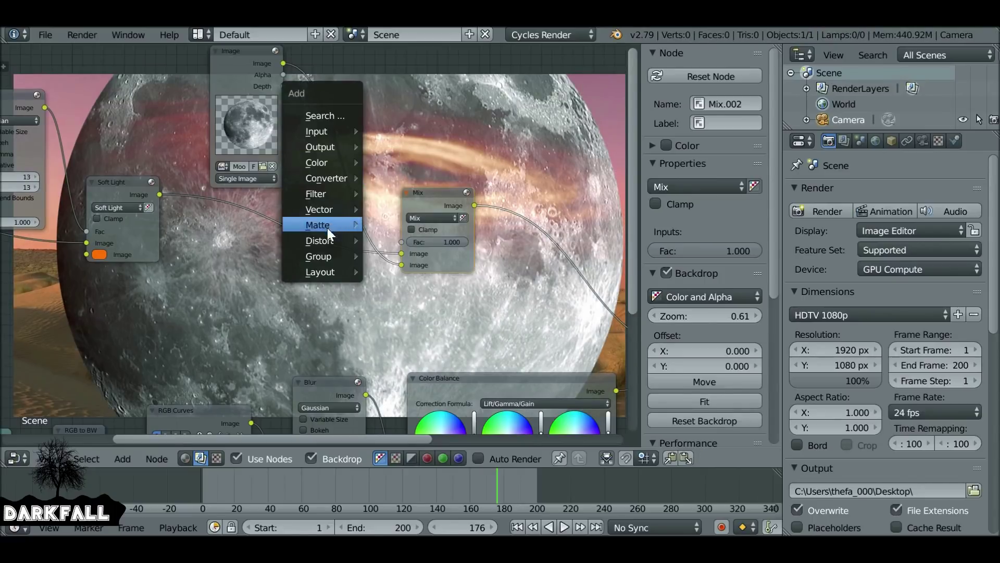
mouse_move(321, 243)
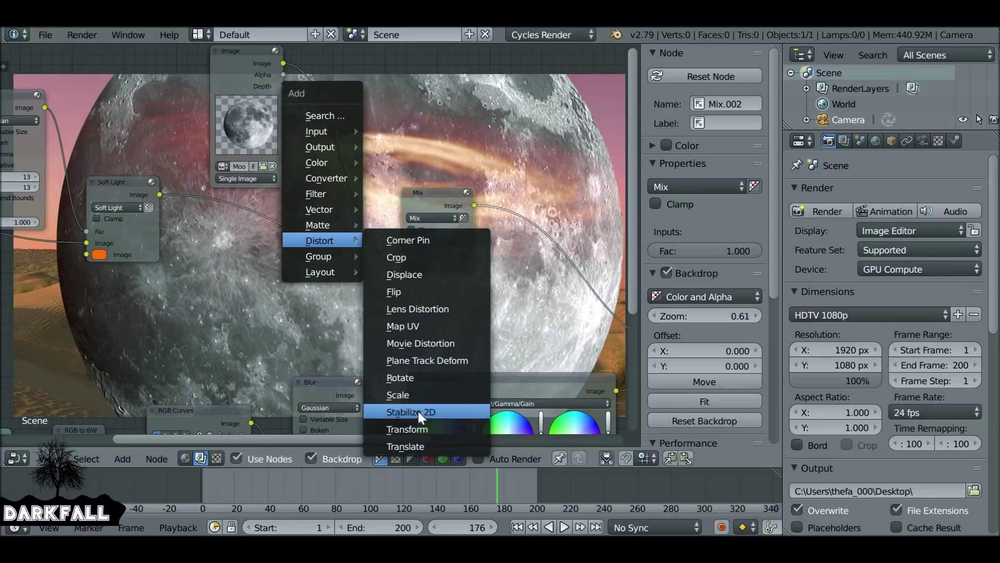
click(406, 428)
click(304, 84)
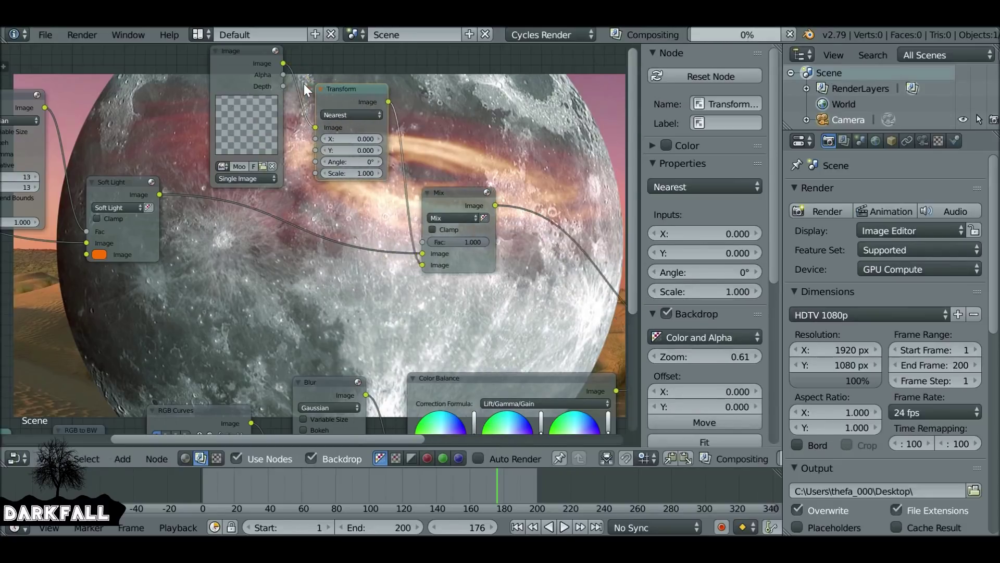
scroll(323, 120, up, 2)
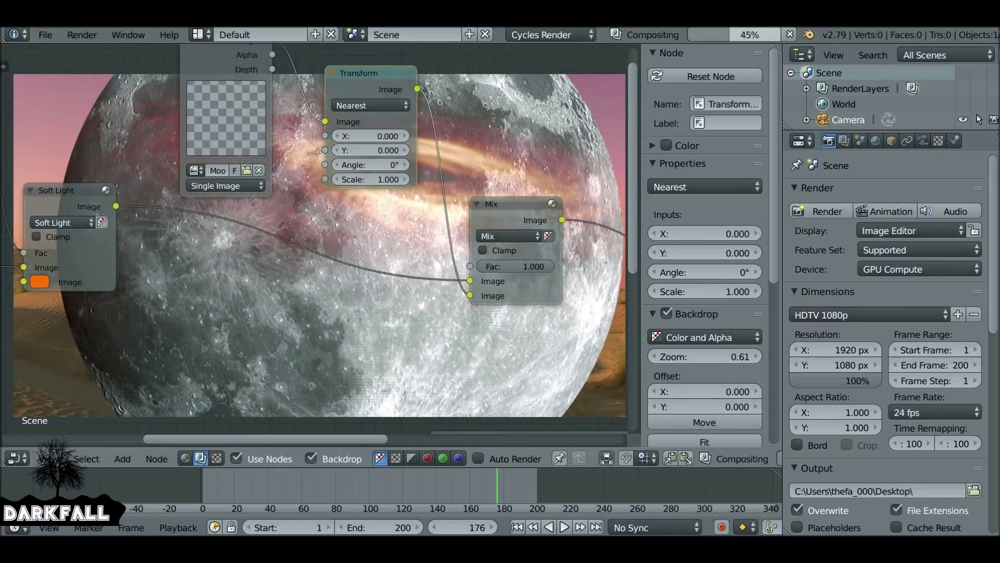
click(334, 184)
click(334, 184)
click(334, 184)
click(334, 184)
click(334, 183)
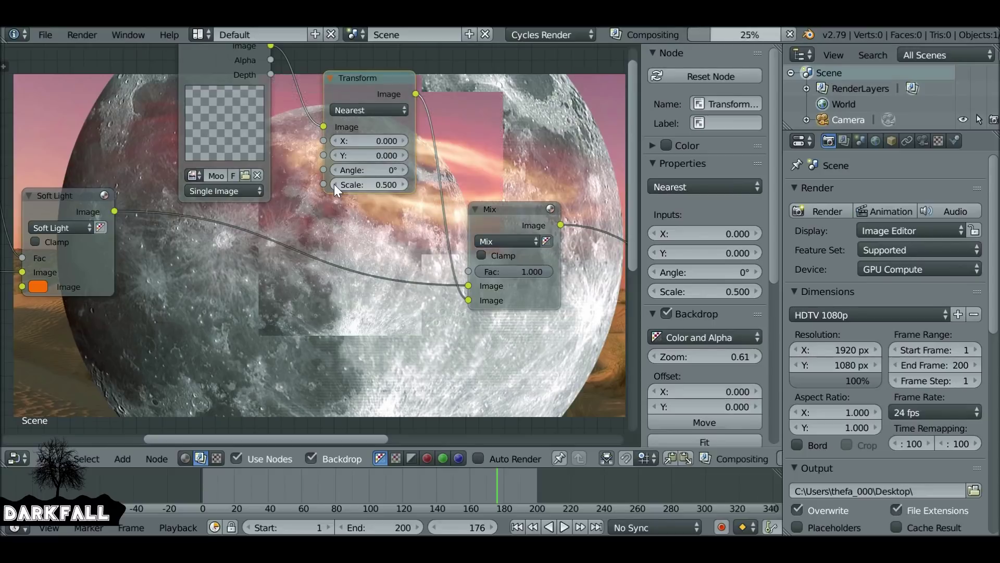
click(333, 183)
Reposition the moon Image node and the Transform node to space them apart.
click(219, 62)
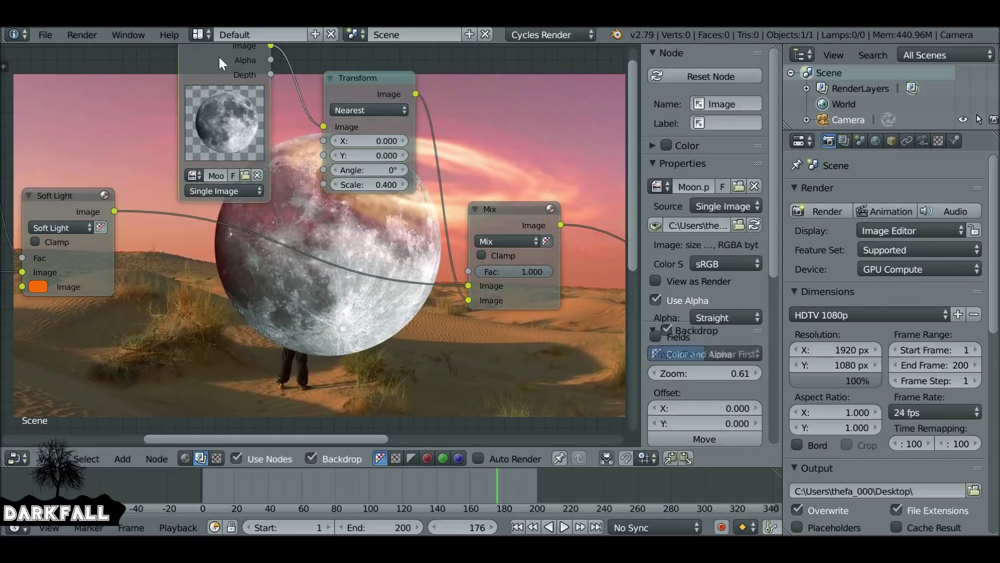
drag(219, 62, 153, 114)
middle_drag(318, 115, 323, 305)
click(346, 286)
drag(345, 286, 297, 211)
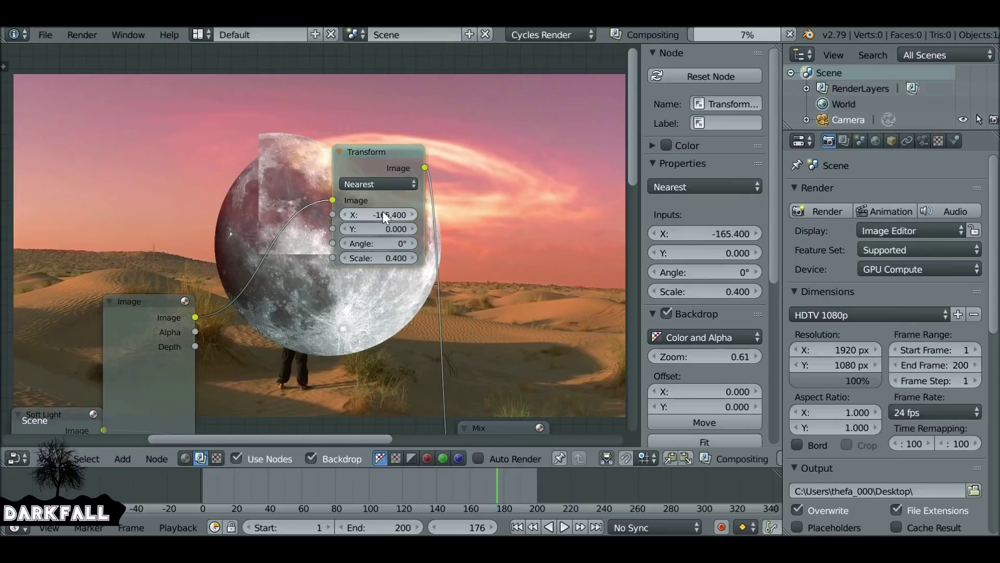
Place the moon in the sky on the far side from the disc with Transform X -604.7, Y 289.1 and scale 0.25.
drag(382, 211, 230, 211)
drag(383, 214, 365, 257)
mouse_move(401, 215)
mouse_down()
mouse_move(365, 215)
mouse_move(390, 225)
mouse_up()
scroll(341, 262, down, 2)
middle_drag(342, 261, 300, 227)
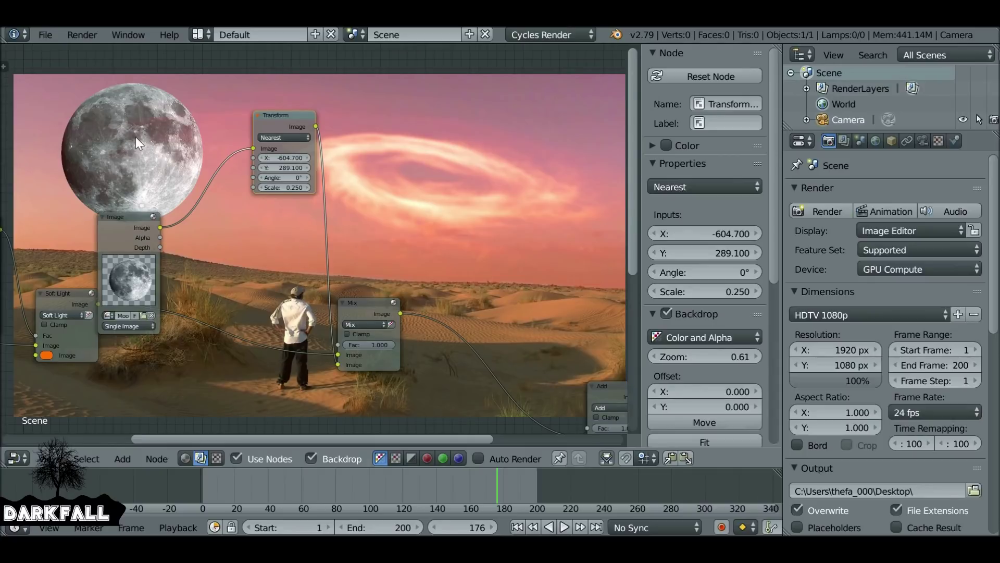
Move the moon's Mix node farther away from the Image and Soft Light nodes.
middle_drag(354, 291, 357, 249)
drag(357, 251, 445, 253)
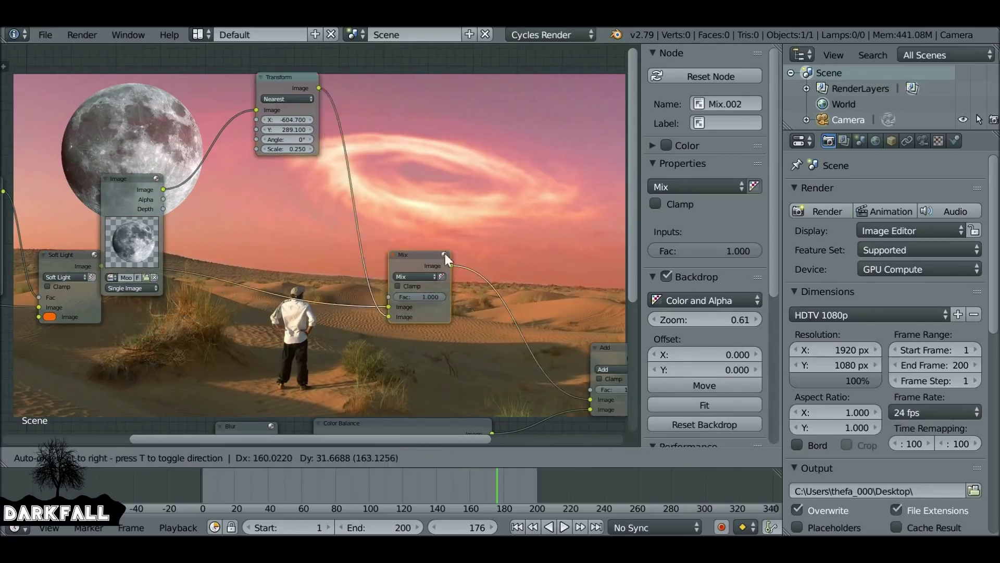
middle_drag(434, 246, 274, 217)
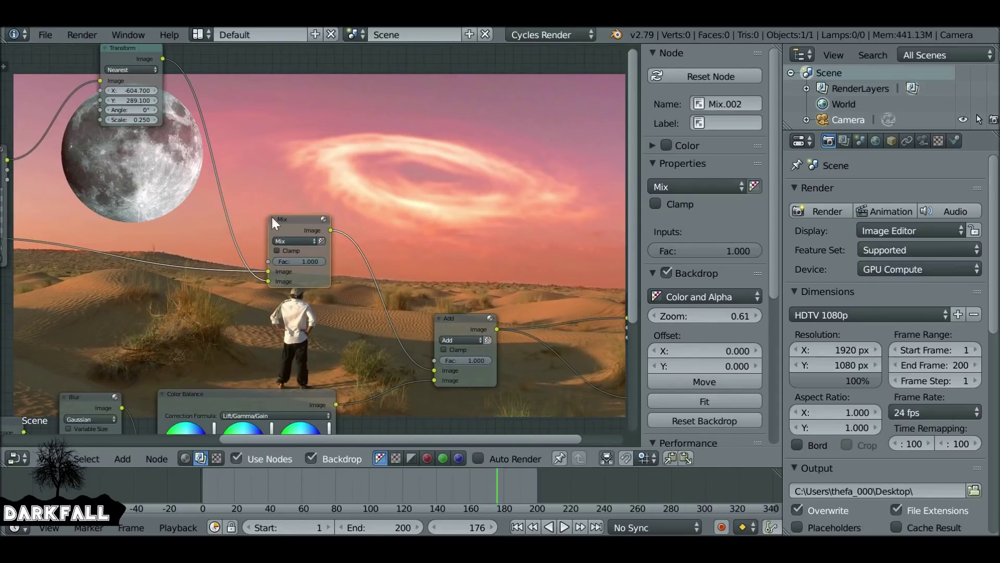
Try lowering the moon Mix node's factor to 0.255, and set it back to 1.
scroll(288, 255, up, 1)
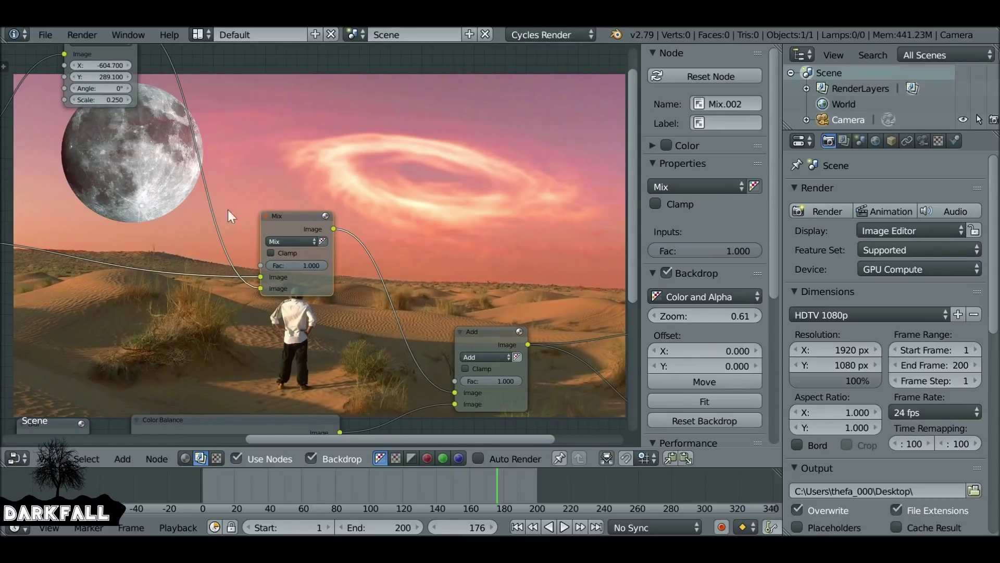
drag(326, 264, 286, 265)
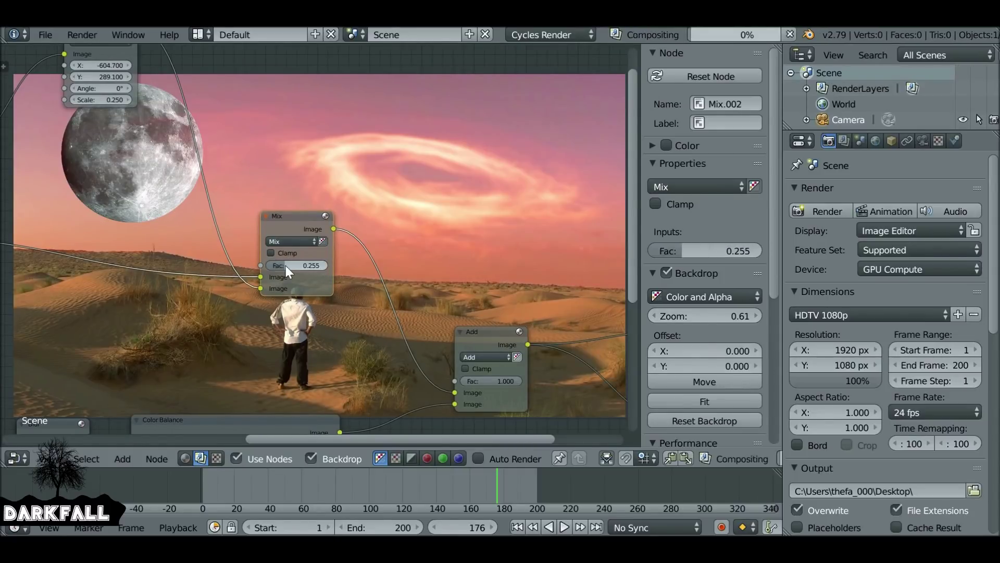
click(283, 265)
text(1)
key(Return)
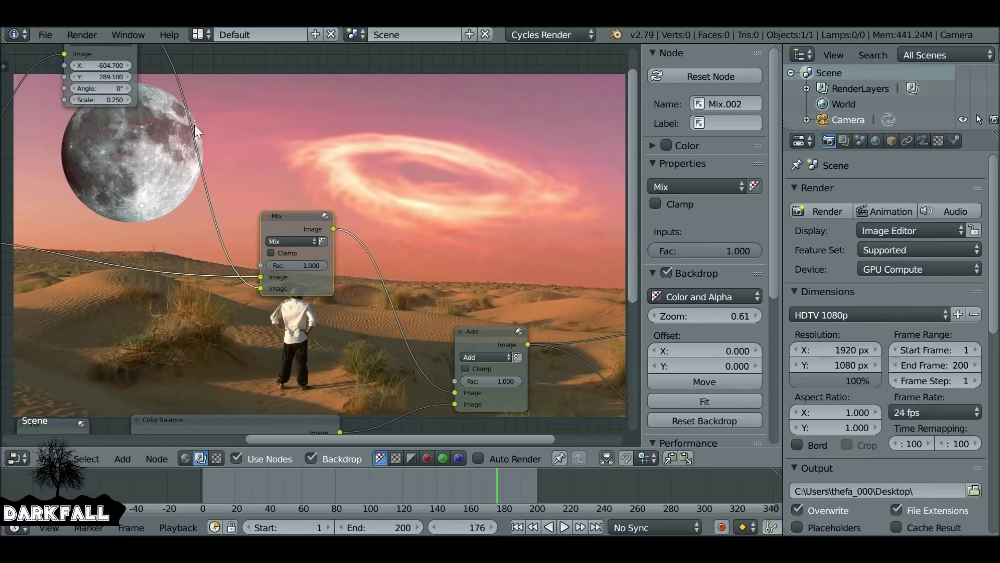
Create a new world texture with nodes enabled, and move its default Checker and Output nodes into the middle of the node editor.
scroll(180, 163, down, 2)
middle_drag(368, 329, 368, 231)
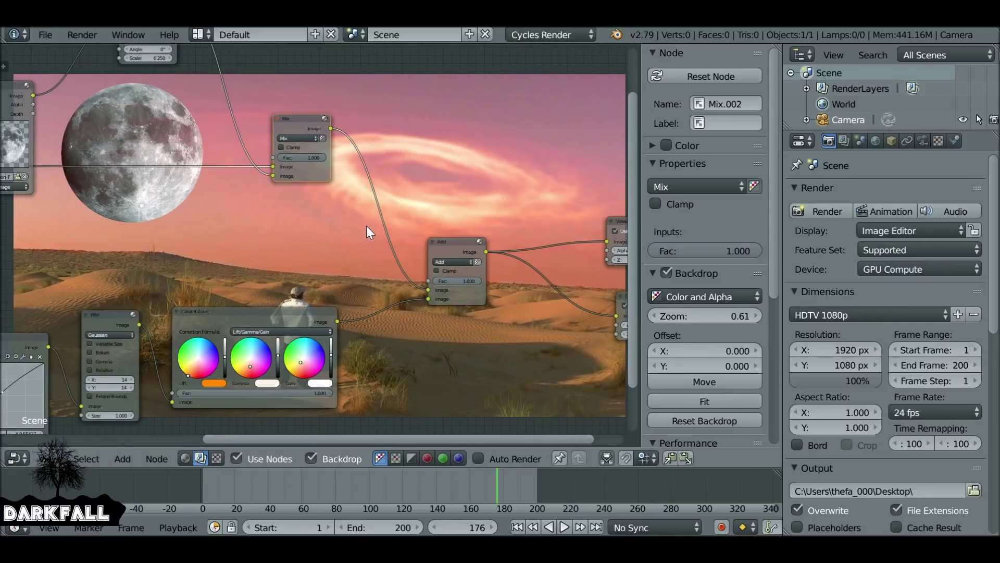
click(217, 458)
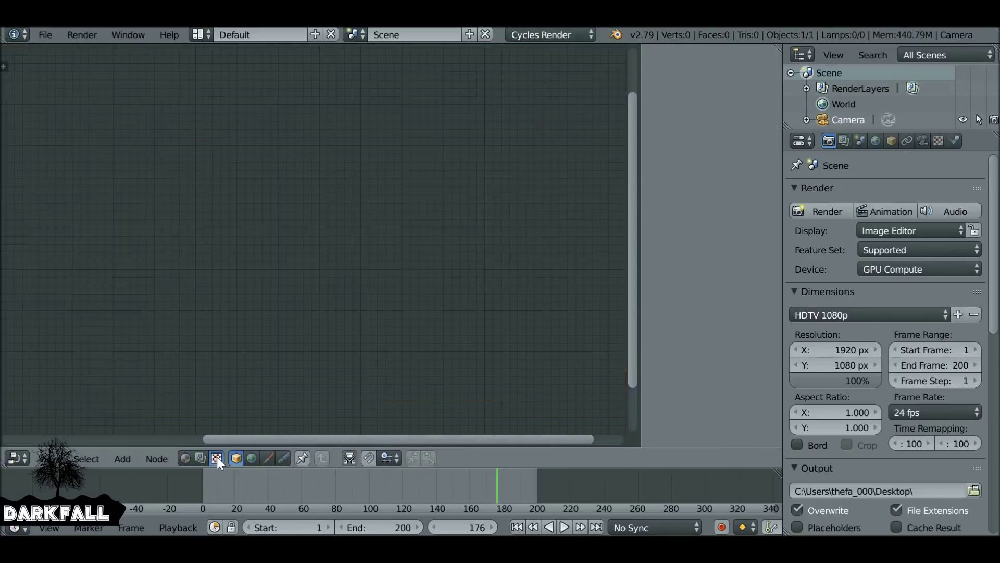
click(252, 458)
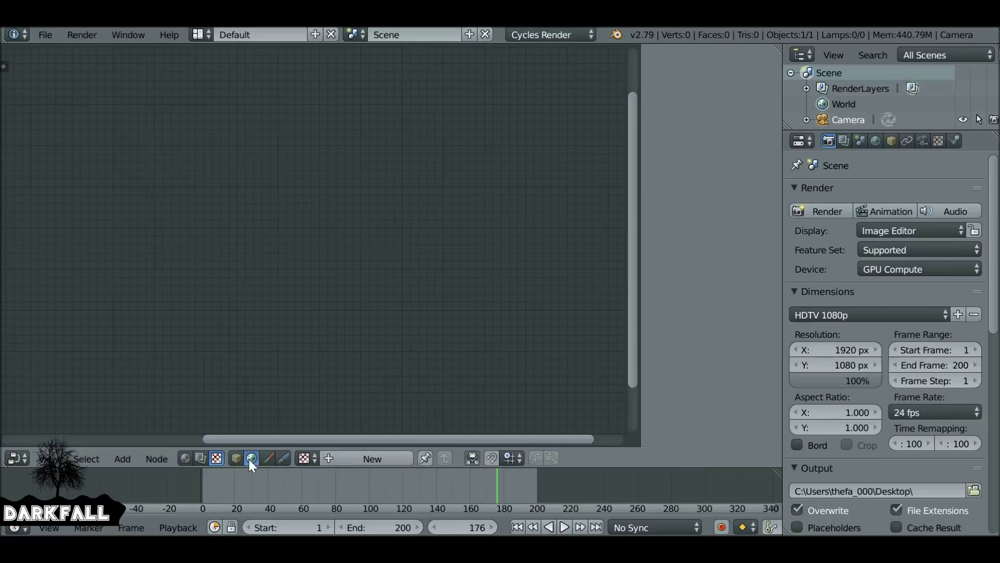
click(357, 456)
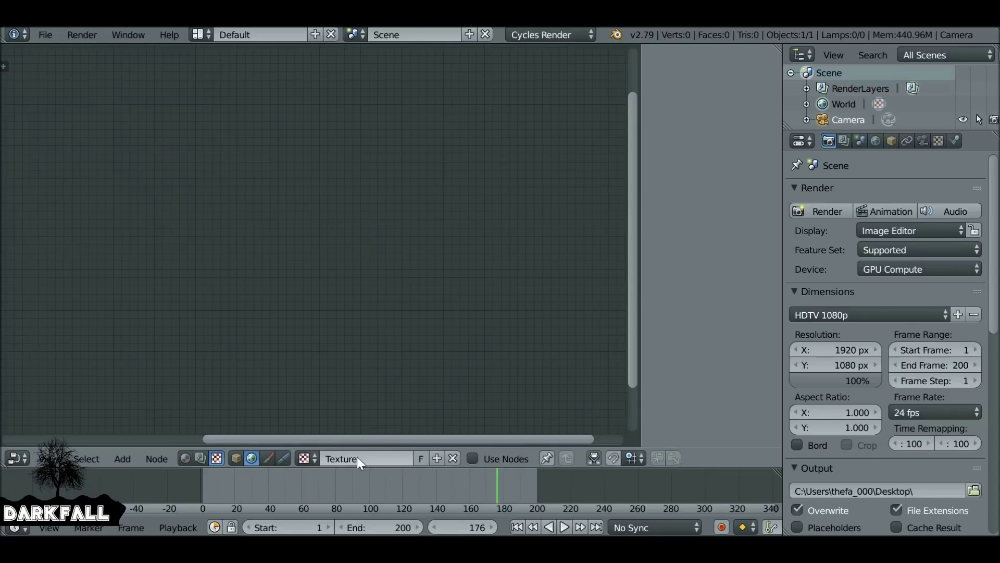
click(486, 457)
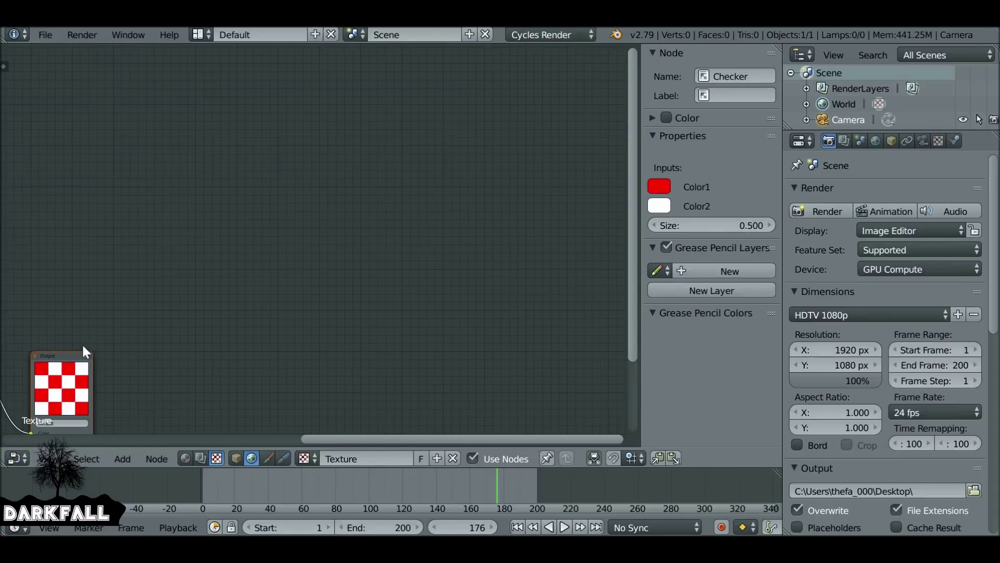
key(g)
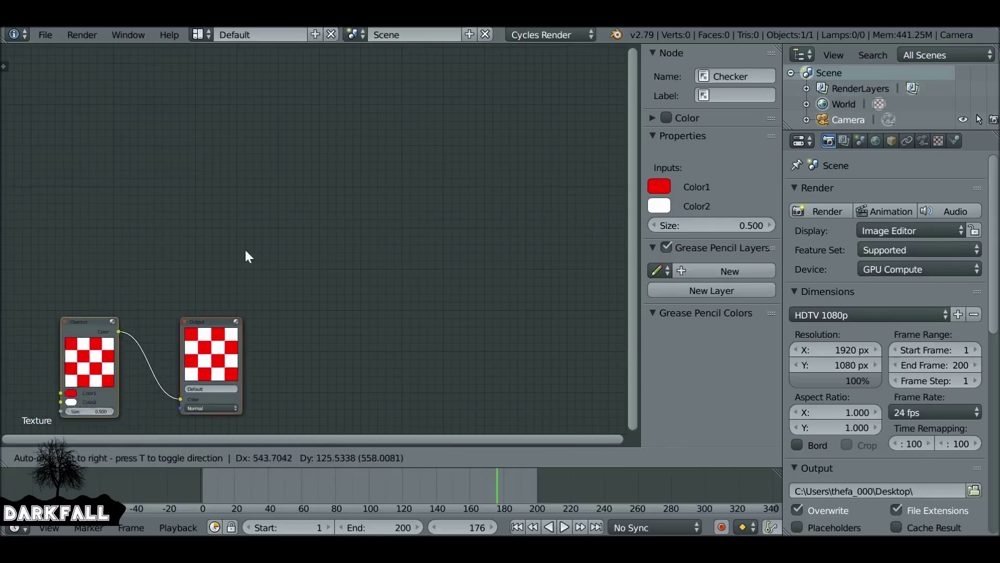
click(434, 167)
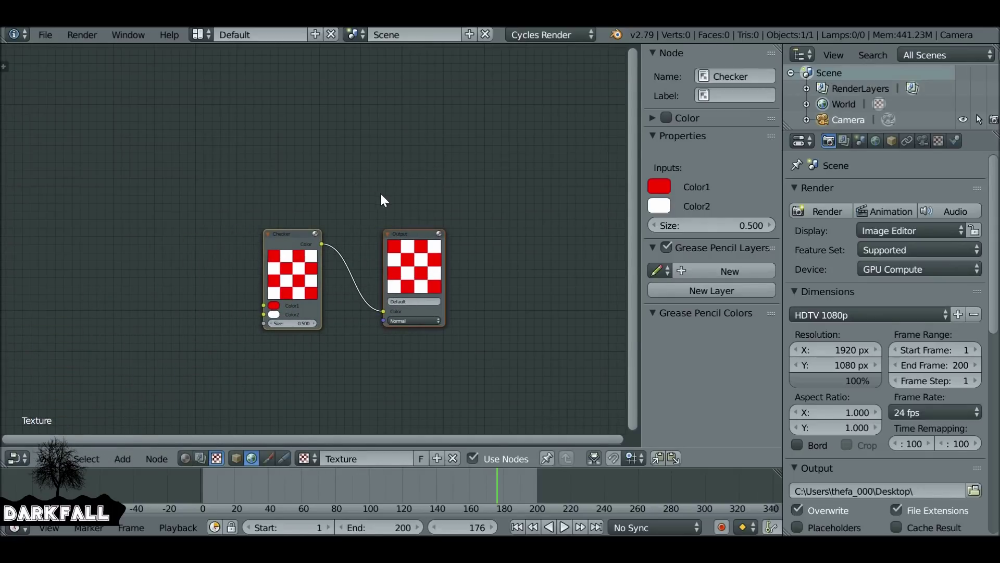
Rename the new world texture as PlanetGradient.
click(357, 453)
text(Gr)
text(ane)
text(tGradient)
key(Return)
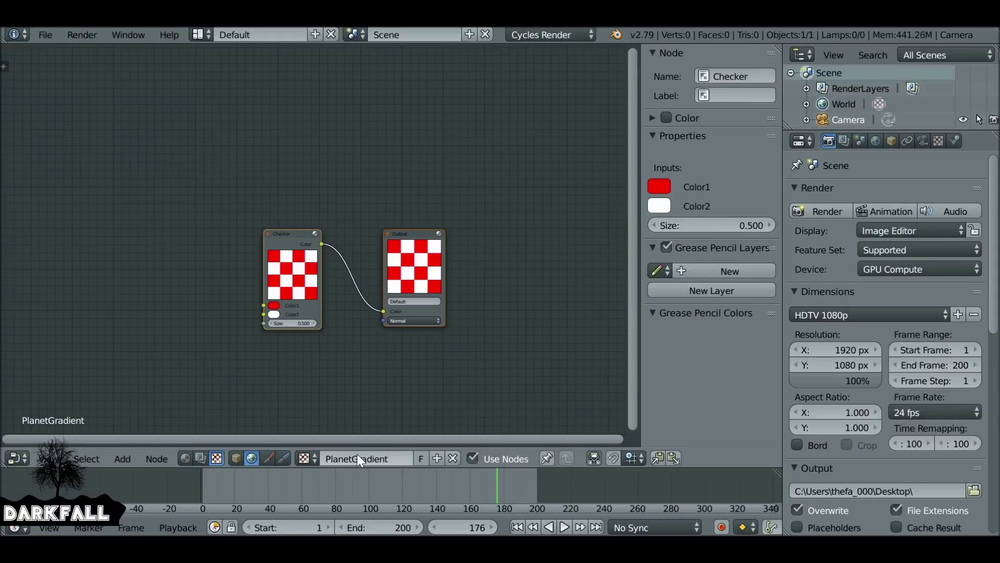
Move the Output node farther away from the Checker node, and delete the Checker node.
drag(401, 242, 458, 210)
drag(302, 239, 291, 214)
key(x)
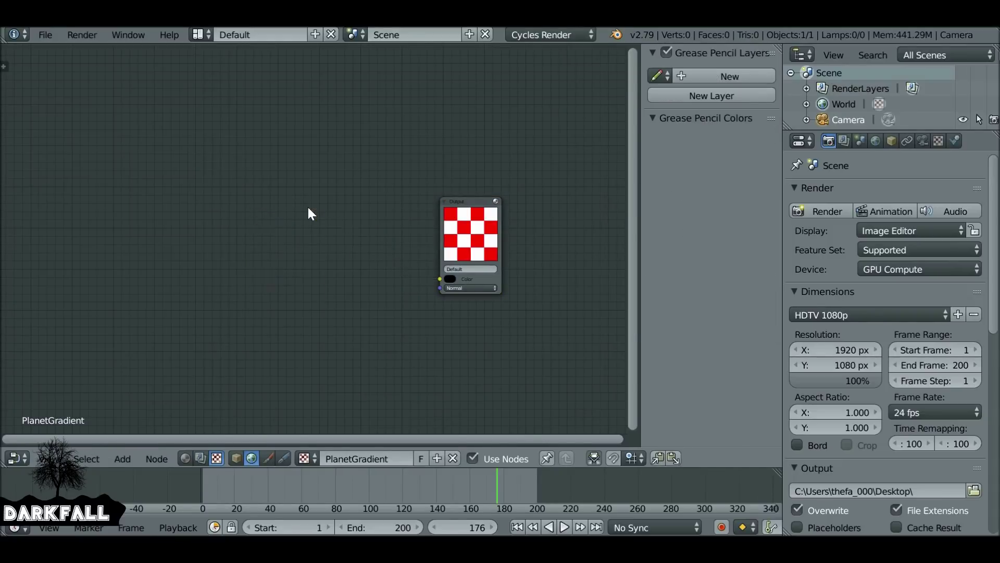
Add a Blend texture node beside the Output node in PlanetGradient, and connect its Color to the Output's Color.
key(shift+a)
mouse_move(282, 234)
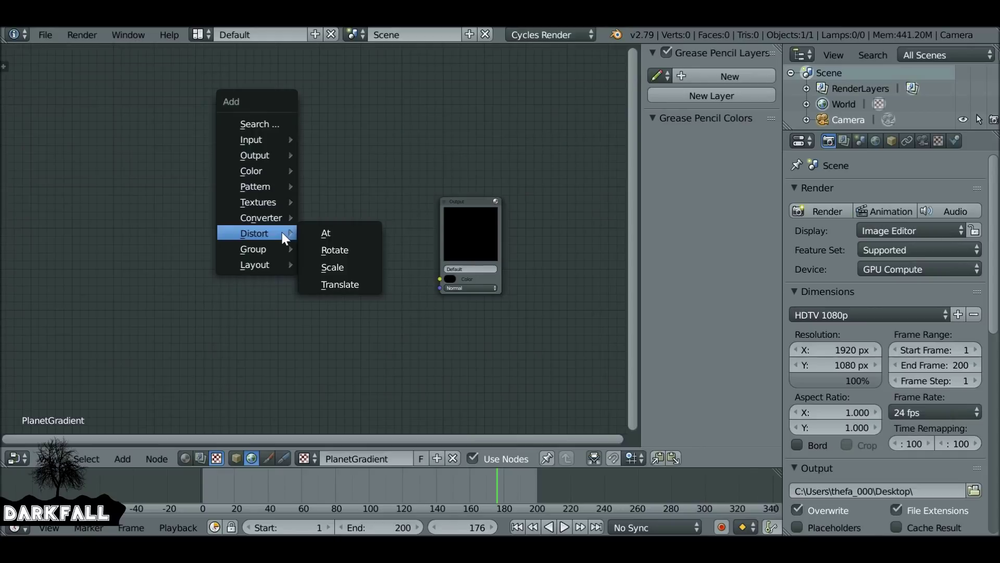
mouse_move(261, 204)
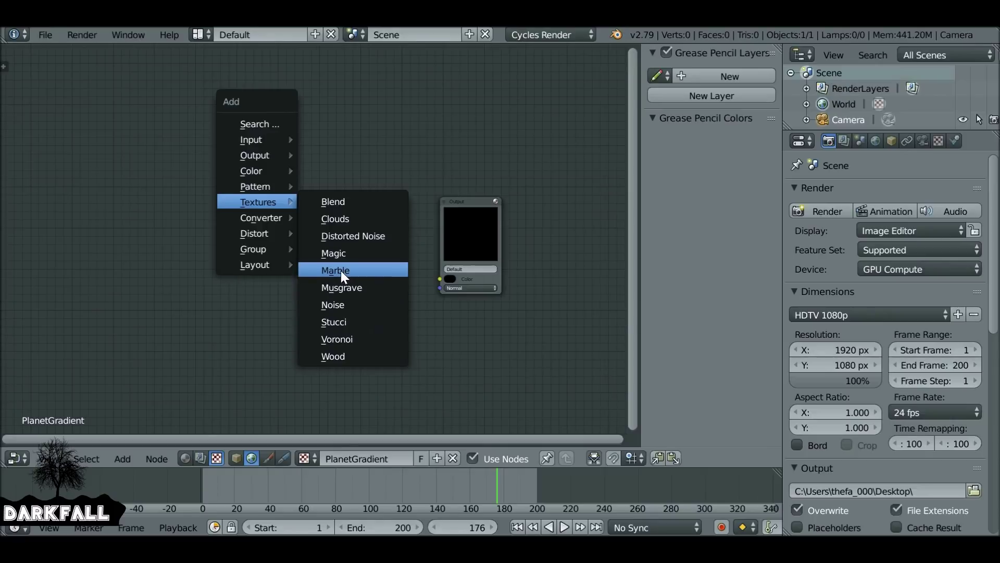
click(346, 201)
click(299, 214)
scroll(328, 217, up, 1)
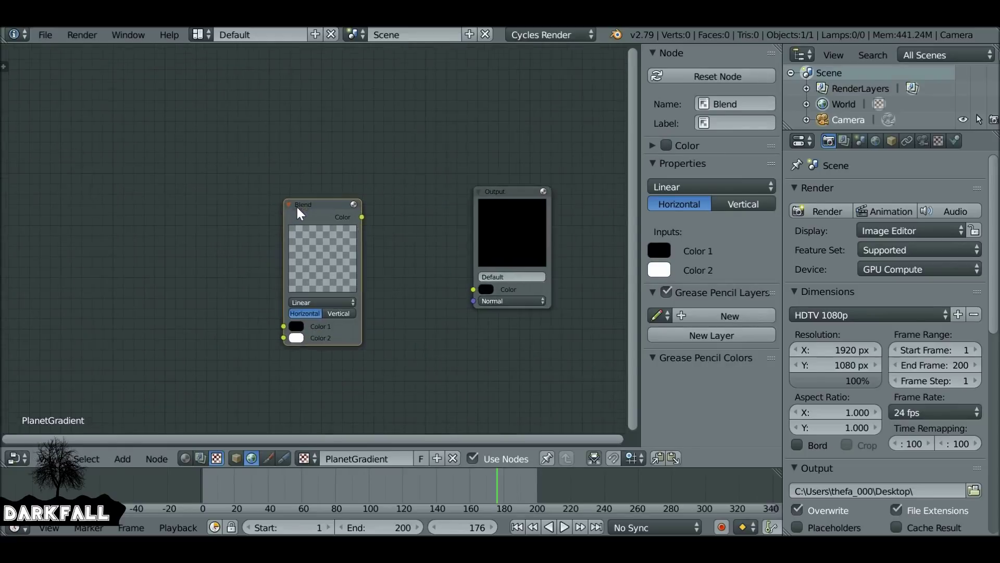
drag(362, 216, 483, 291)
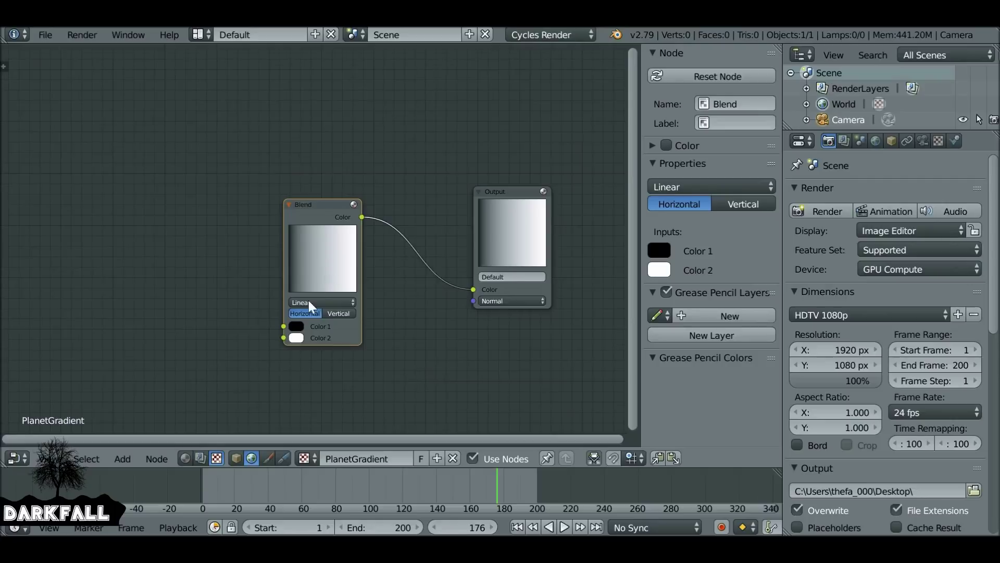
Set the PlanetGradient Blend node's progression to Quadratic.
scroll(310, 306, up, 1)
scroll(284, 333, up, 1)
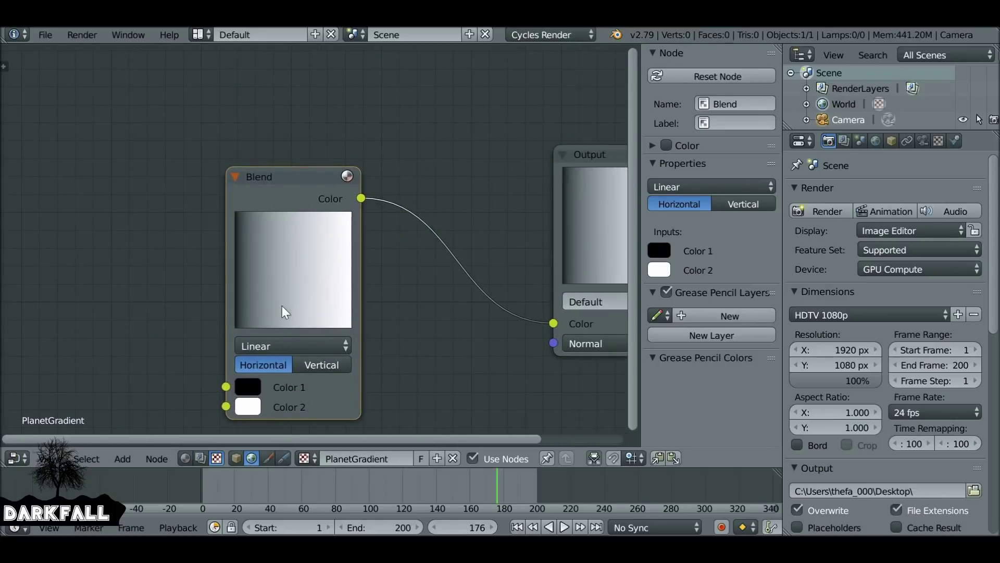
click(282, 345)
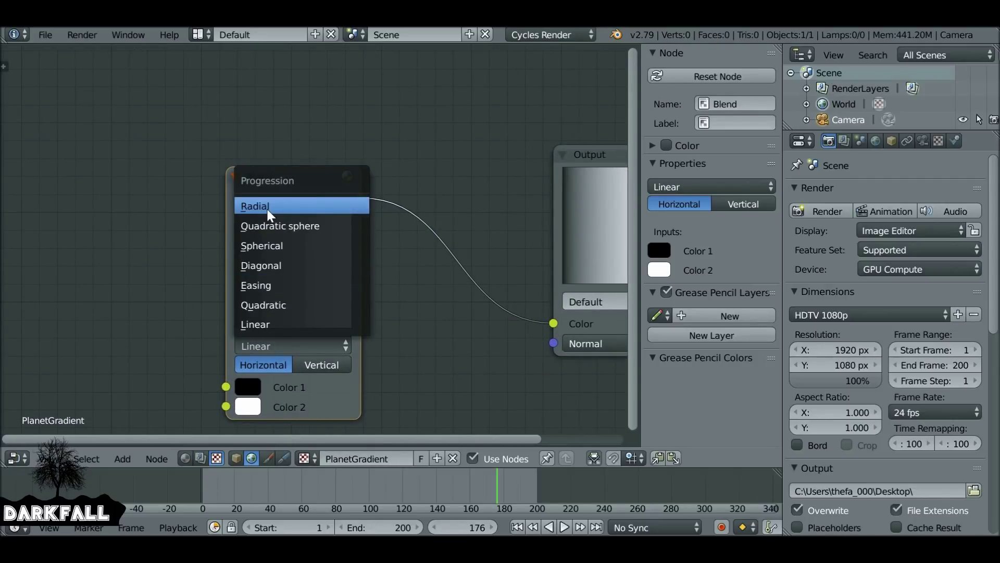
key(Escape)
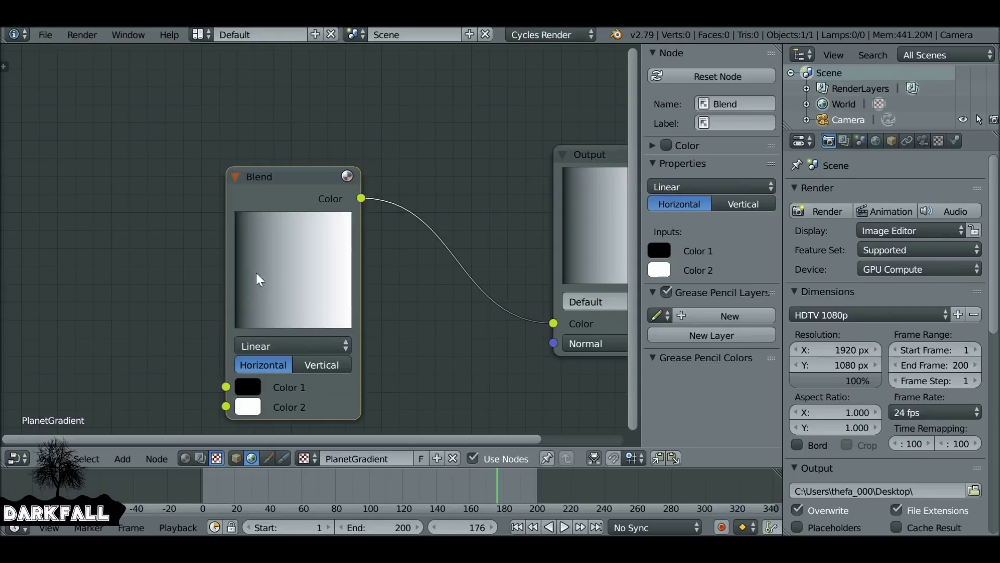
click(270, 344)
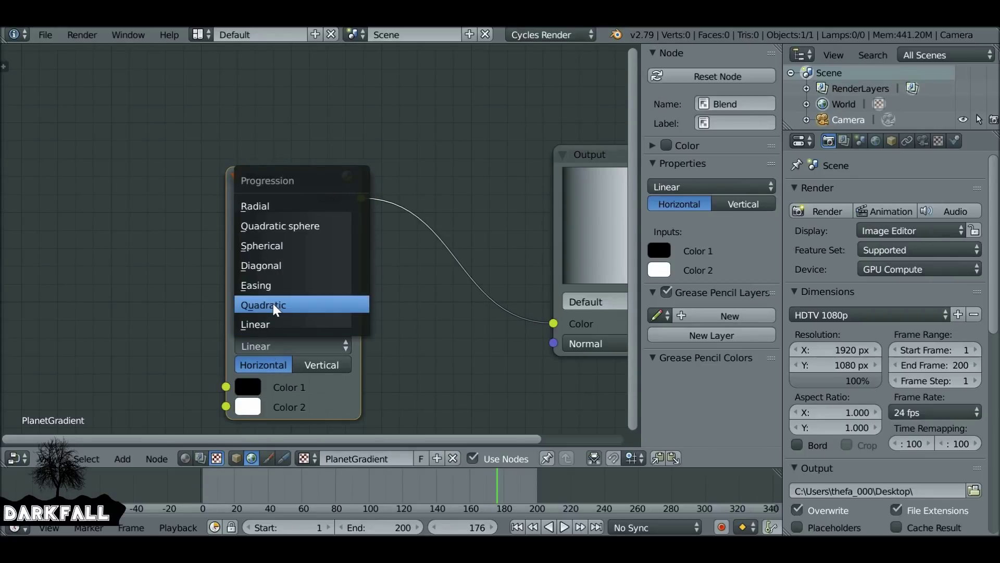
click(273, 305)
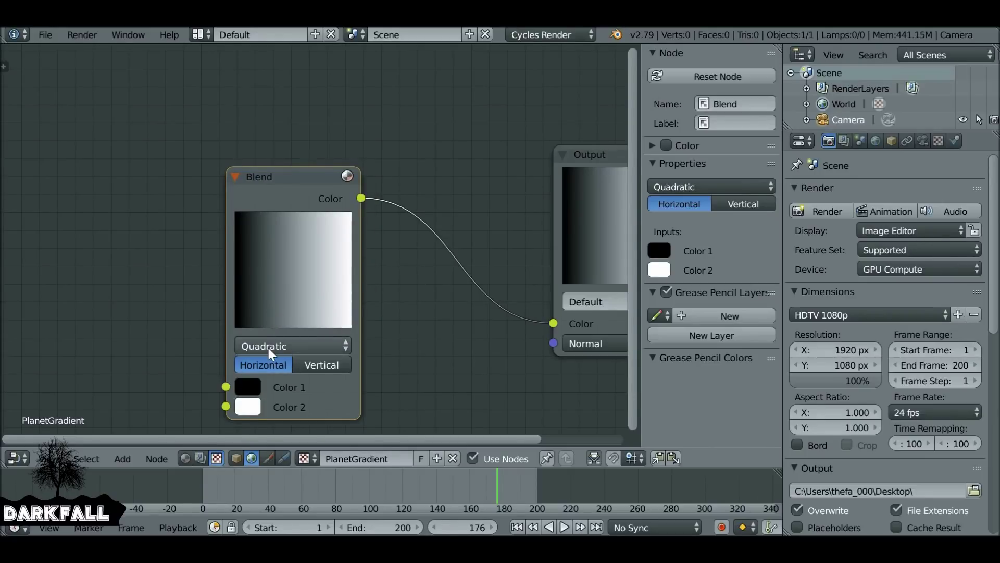
Try the Easing progression on the PlanetGradient Blend node, and set it back to Quadratic.
click(263, 345)
click(265, 286)
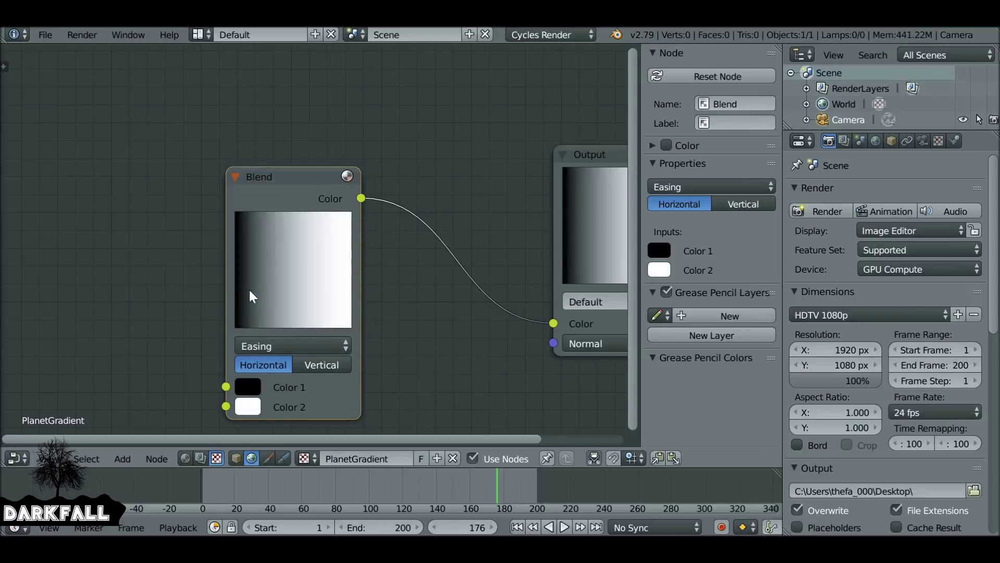
click(269, 345)
click(273, 304)
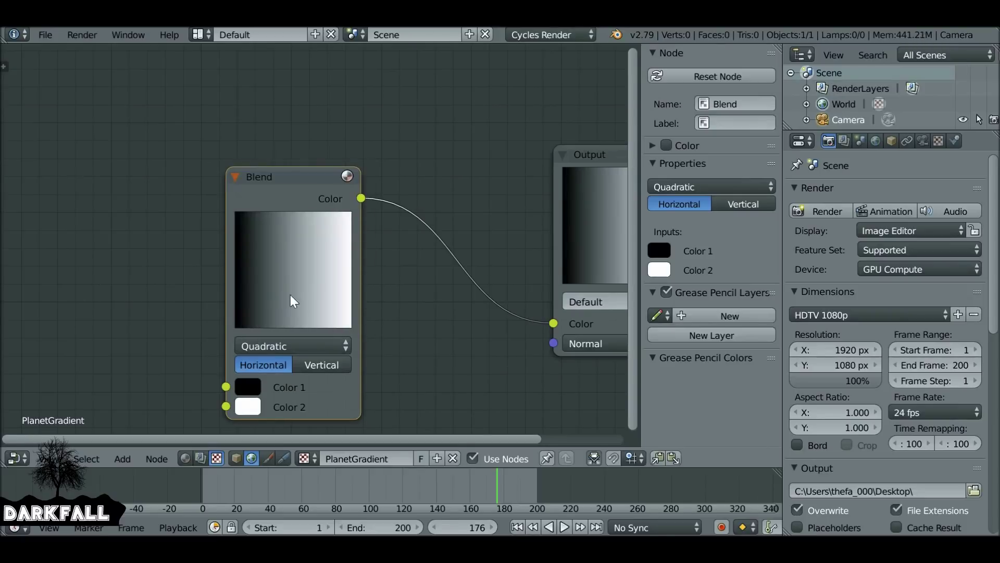
scroll(282, 300, down, 3)
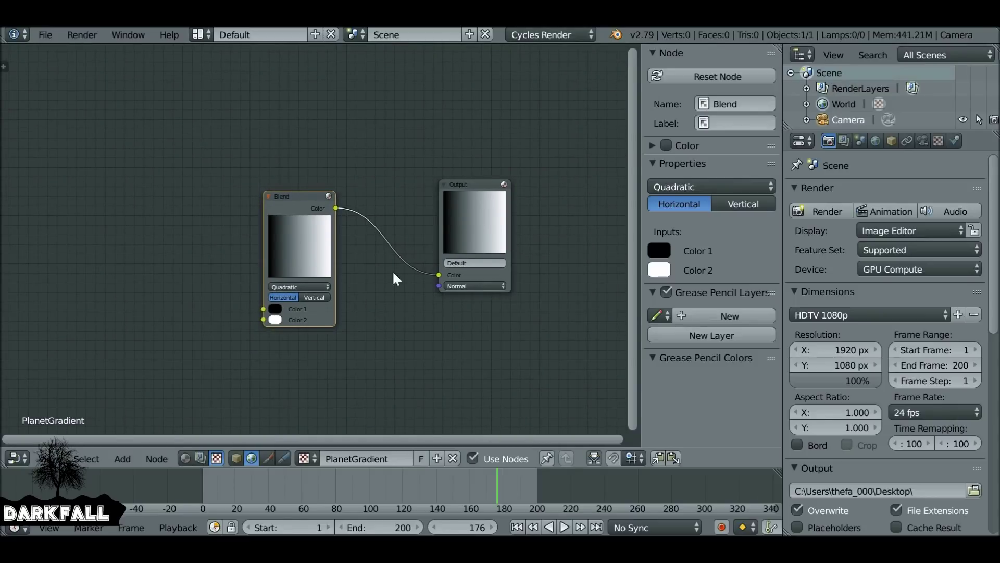
drag(296, 211, 299, 192)
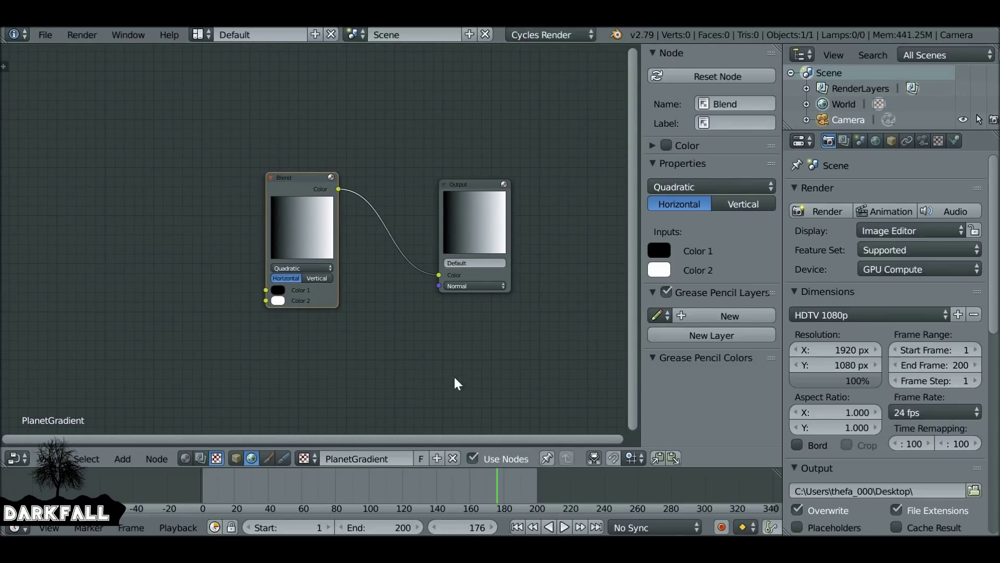
Create a second world texture named Gradient, and enable nodes for it.
click(437, 454)
click(389, 457)
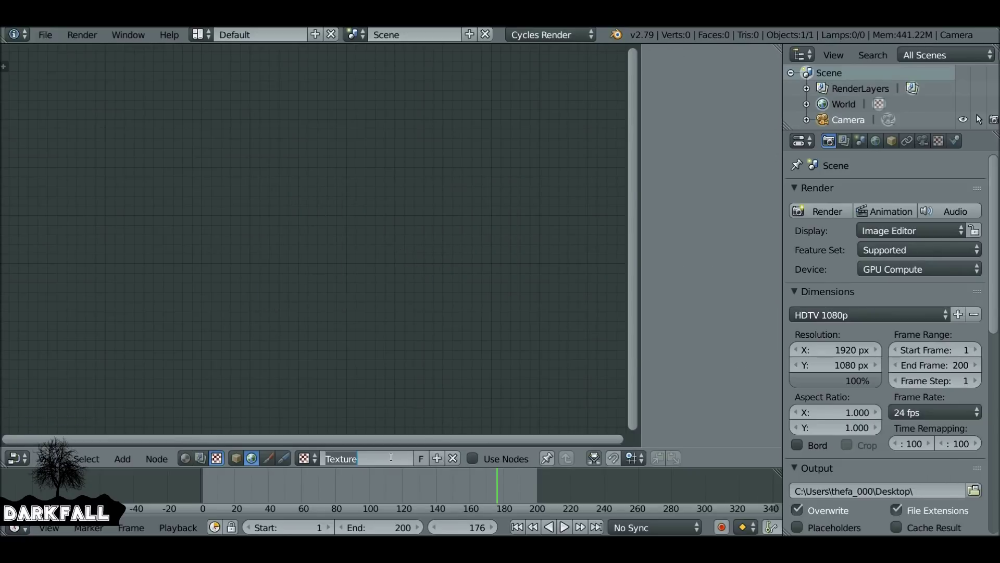
text(Gradient)
key(Return)
click(473, 458)
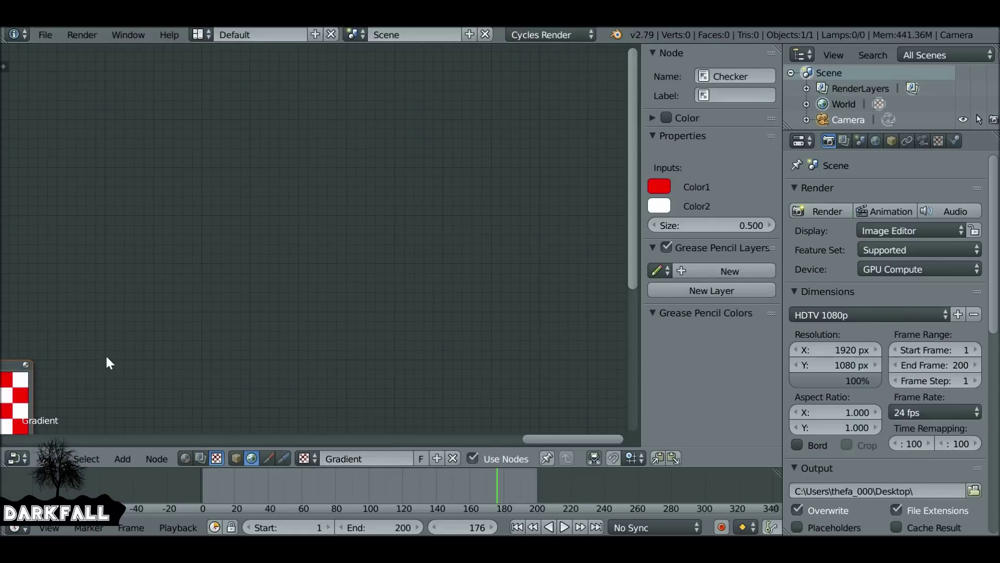
Move the Gradient texture's default nodes into view, and delete the Checker node.
key(g)
click(253, 263)
drag(253, 263, 256, 247)
key(x)
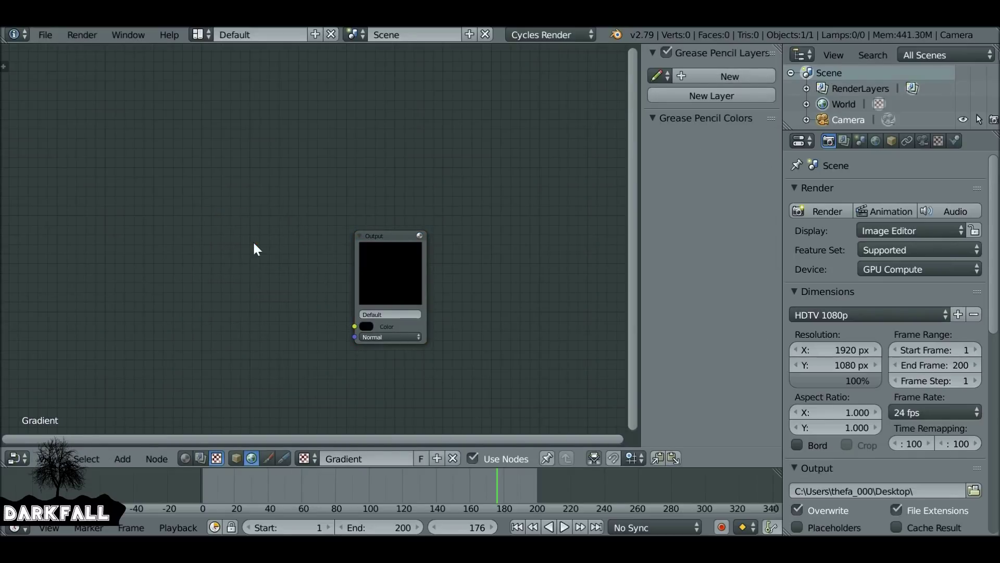
Add a Blend texture node to the Gradient texture, and connect its Color to the Output's Color.
key(shift+a)
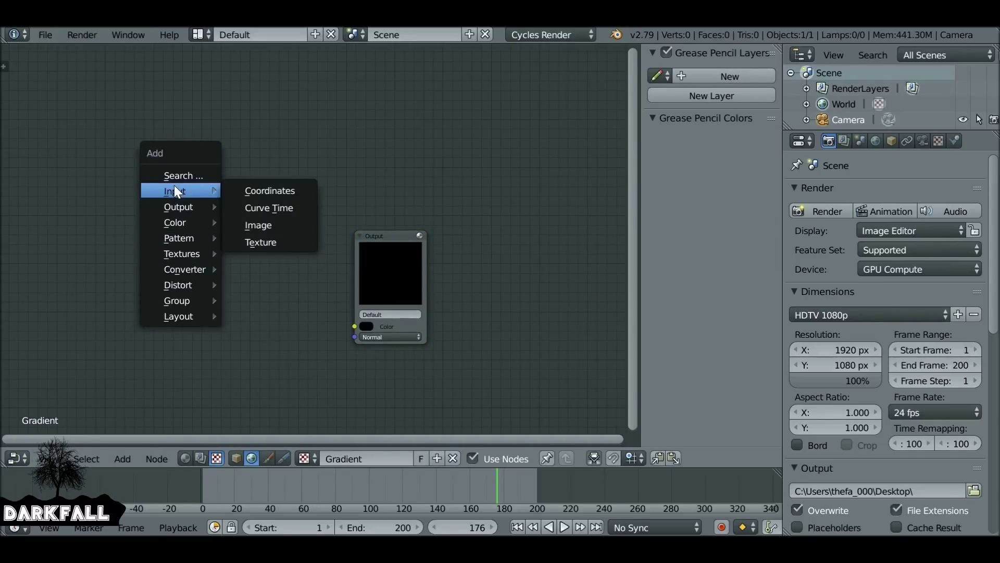
mouse_move(175, 253)
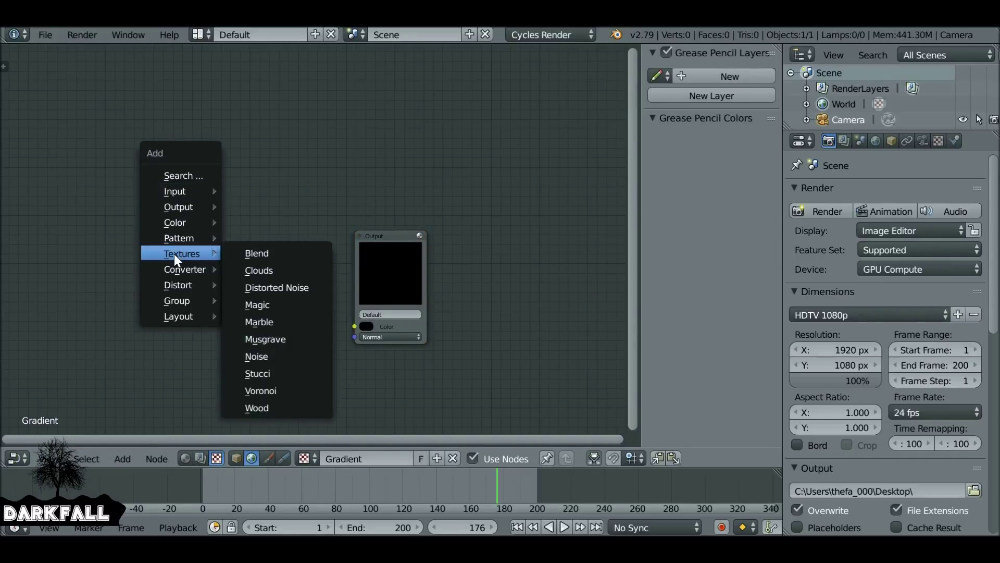
click(281, 252)
click(197, 232)
drag(264, 245, 355, 327)
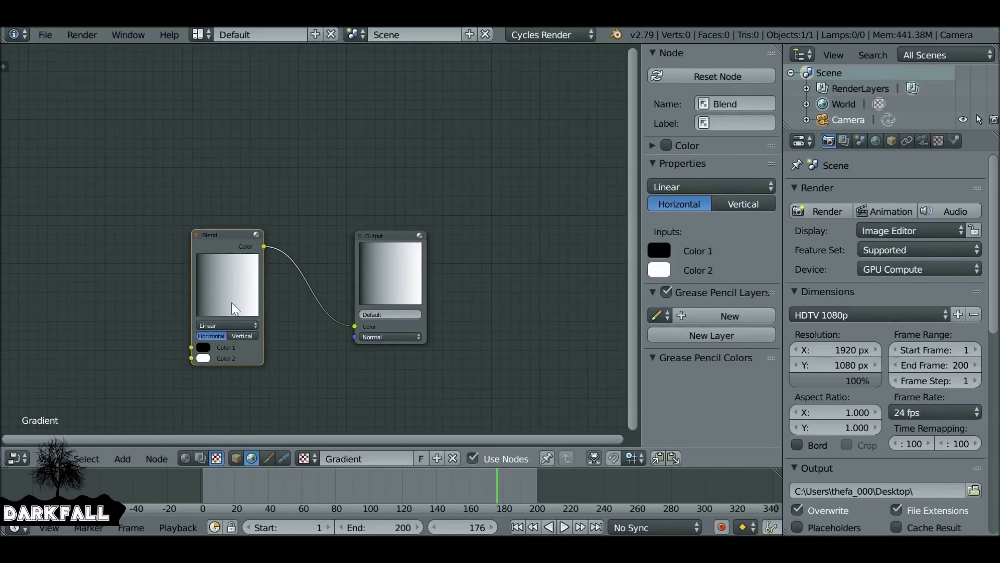
Set the Gradient Blend node's direction to Vertical and its progression to Easing.
click(242, 336)
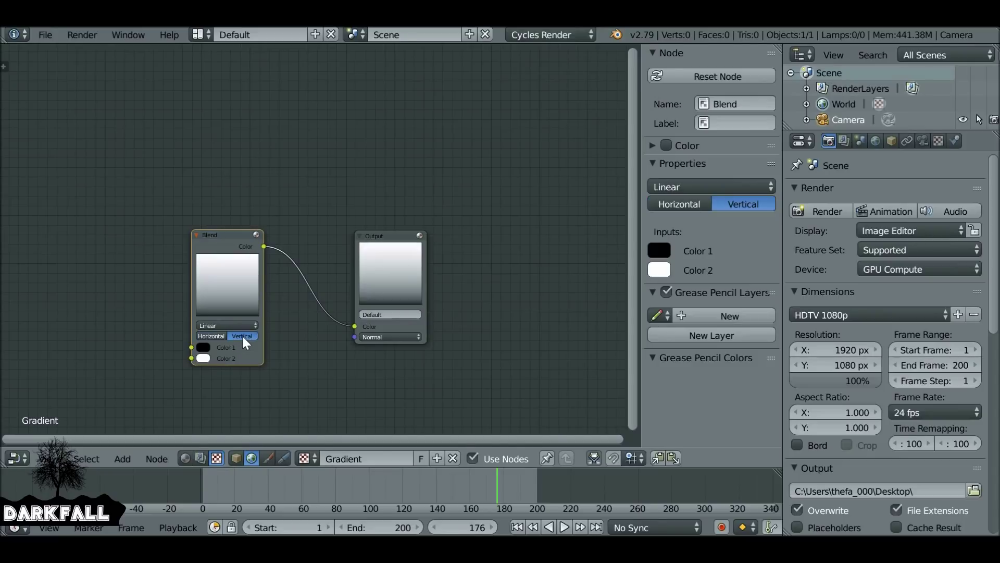
scroll(242, 341, up, 5)
shift+scroll(292, 322, down, 1)
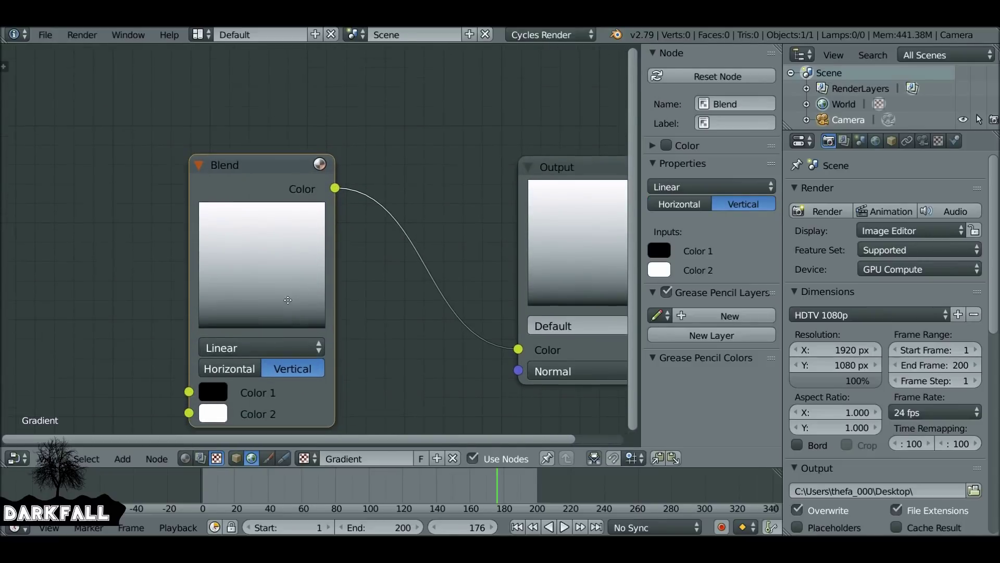
click(266, 340)
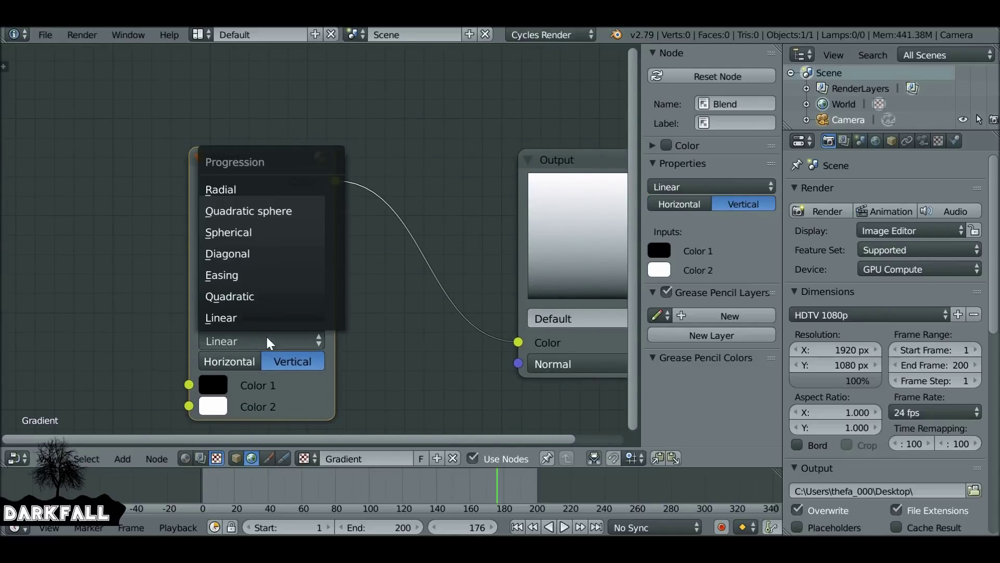
click(241, 276)
Change the Gradient Blend node's Color 1 to a dark orange.
middle_drag(241, 320, 224, 227)
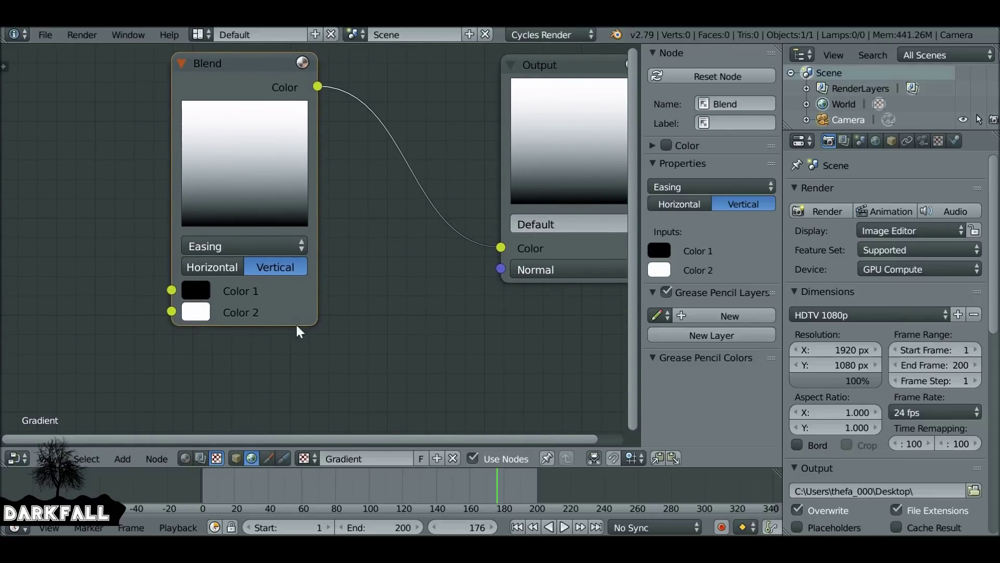
click(197, 290)
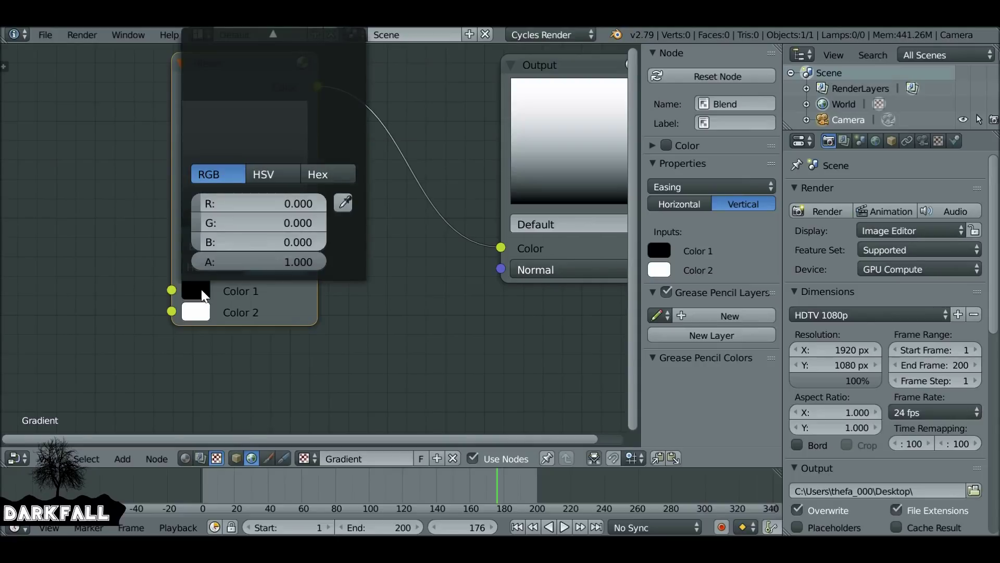
scroll(254, 290, down, 3)
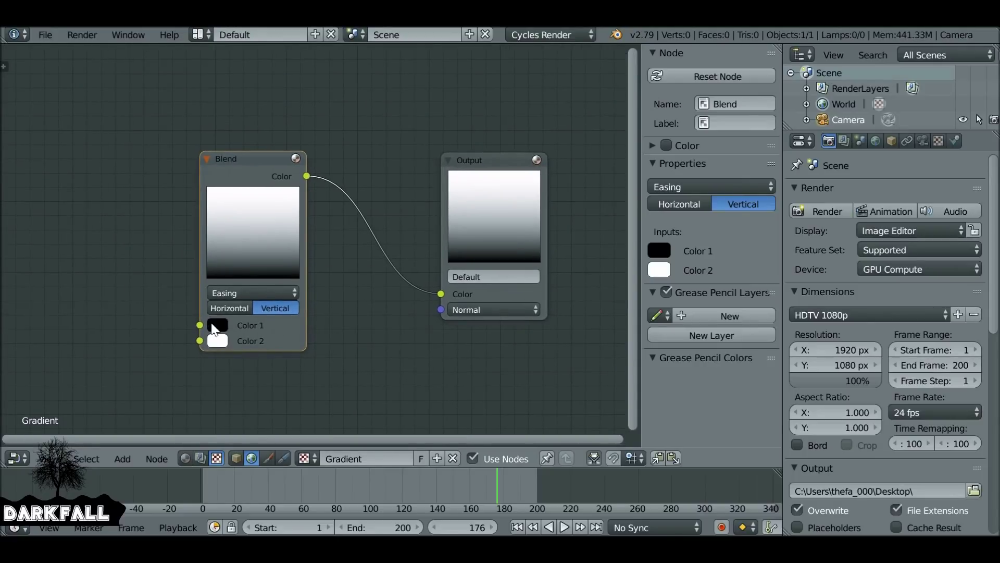
click(216, 325)
drag(330, 190, 329, 136)
click(243, 219)
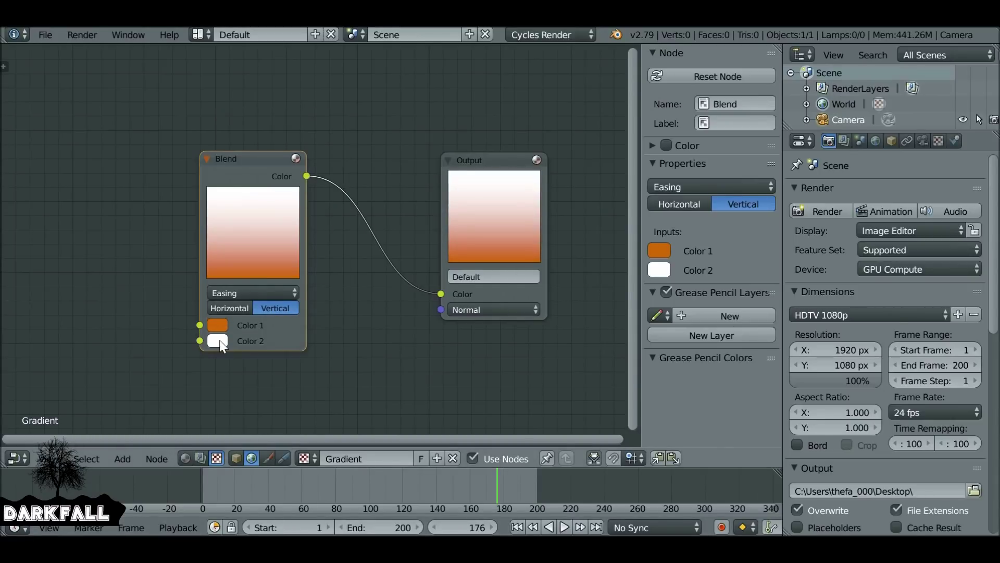
Change the Gradient Blend node's Color 2 to a light peach orange.
click(217, 341)
drag(268, 190, 255, 210)
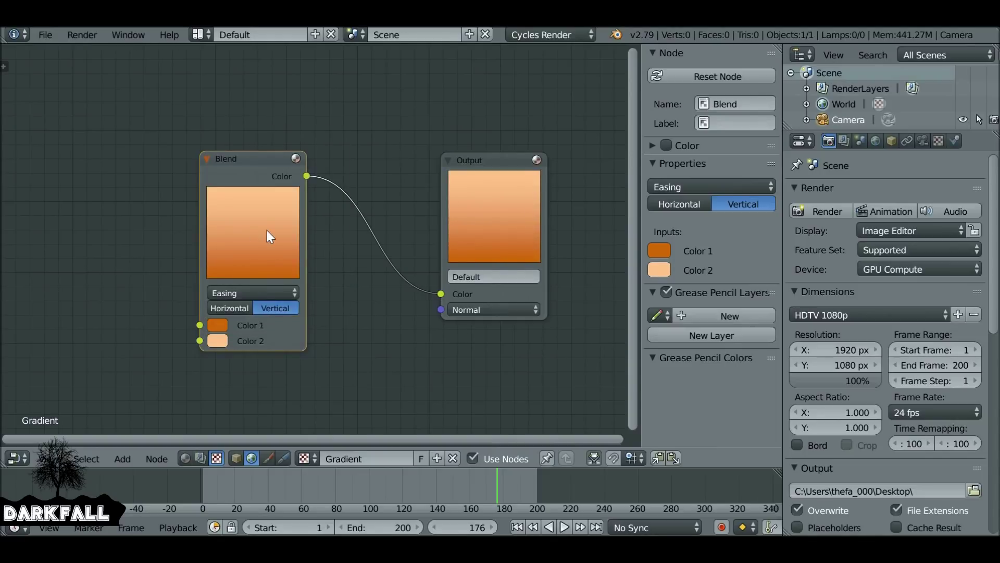
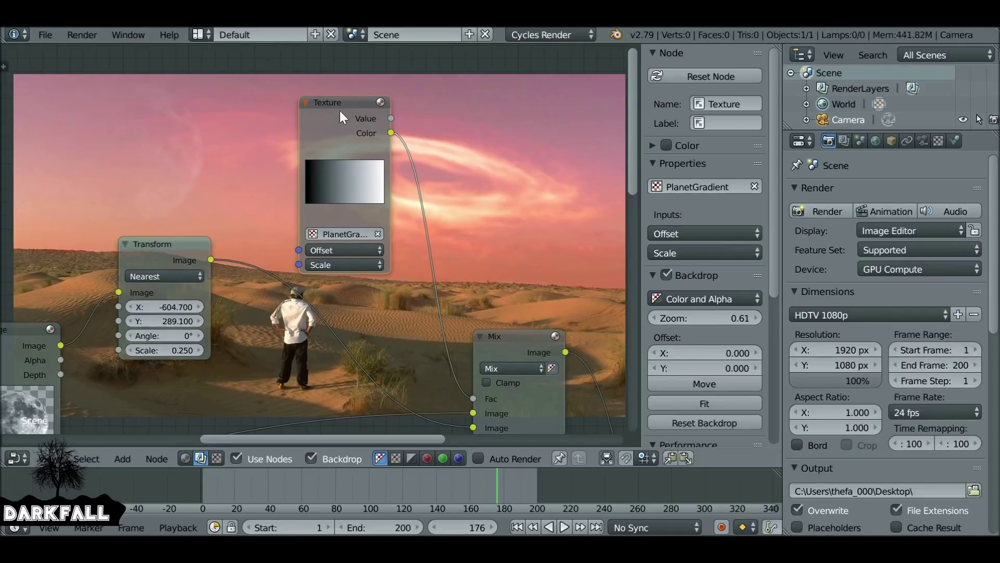
Move the PlanetGradient Texture node aside in the compositor, and set its Offset X to 0.
drag(340, 111, 287, 109)
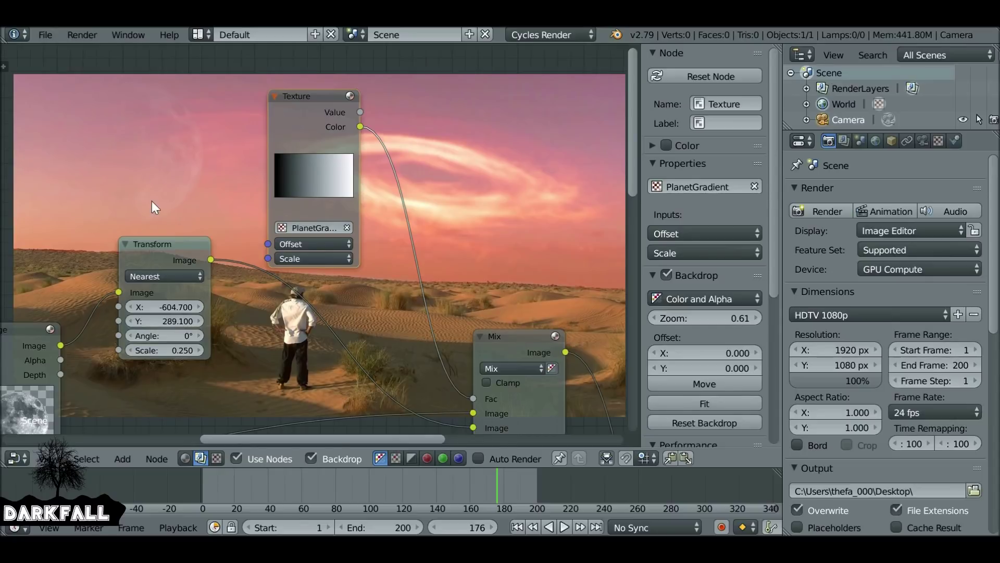
click(317, 247)
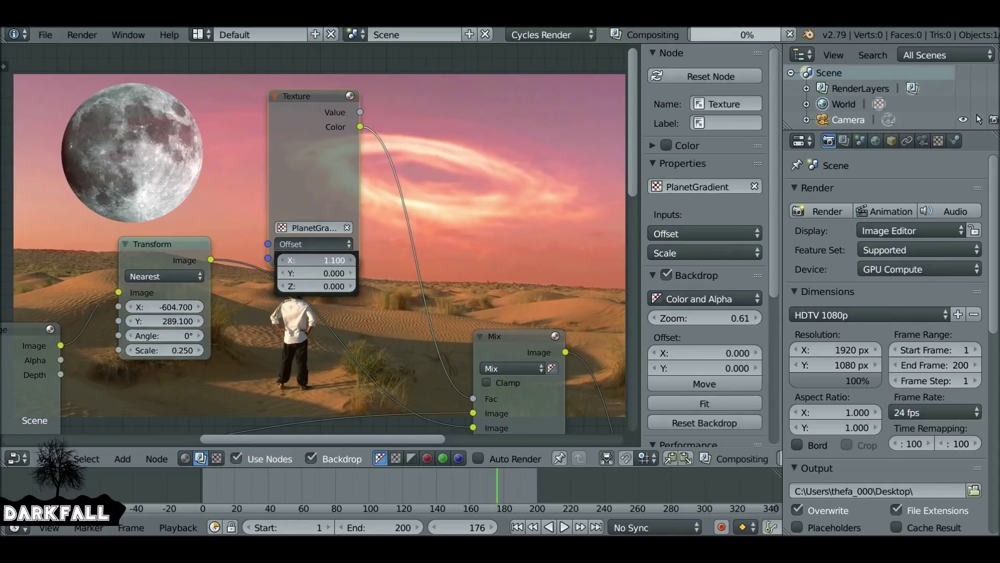
click(318, 260)
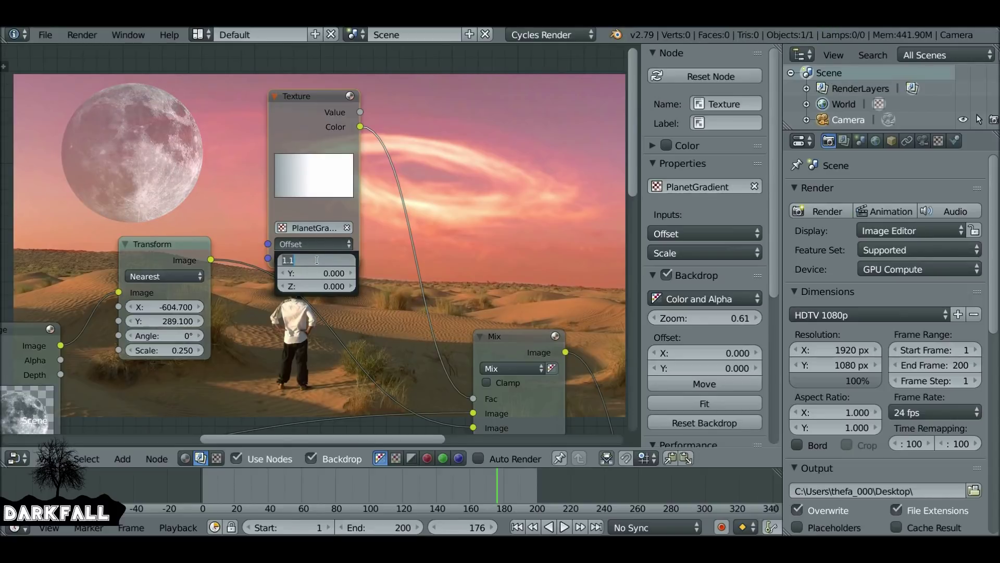
text(0)
key(Return)
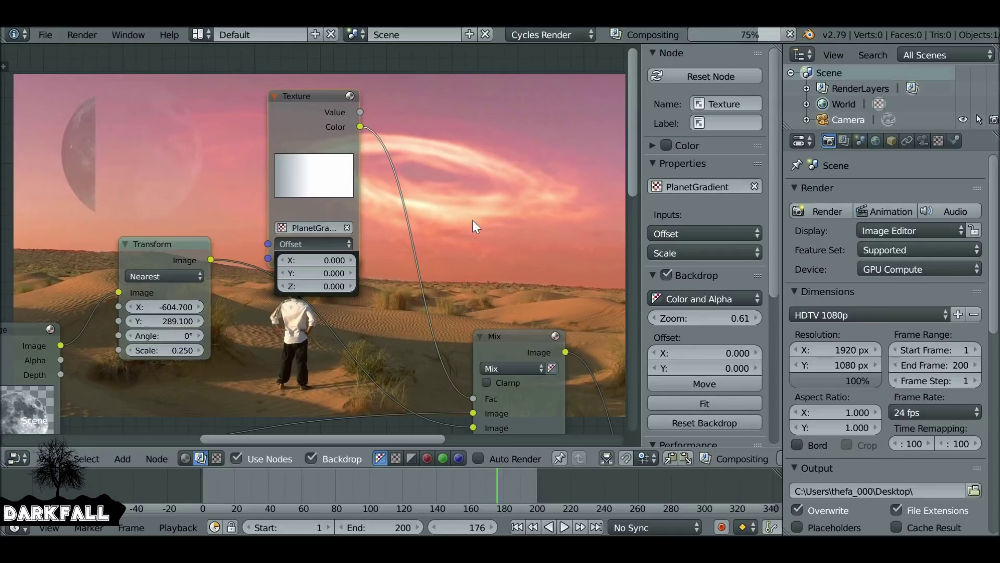
Add a Translate node on the link between the PlanetGradient texture's Color and the Mix node's Fac.
key(shift+a)
mouse_move(439, 170)
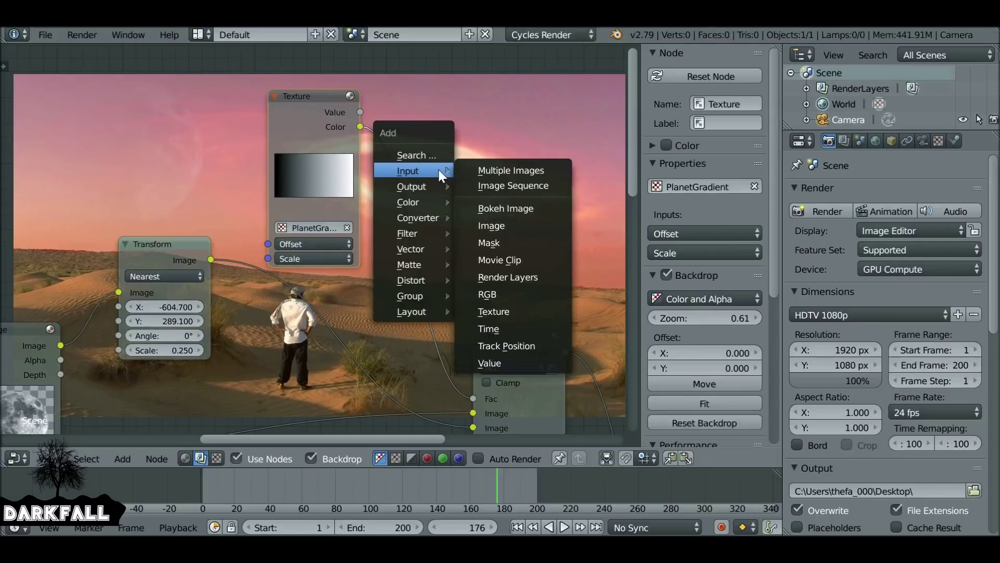
mouse_move(424, 280)
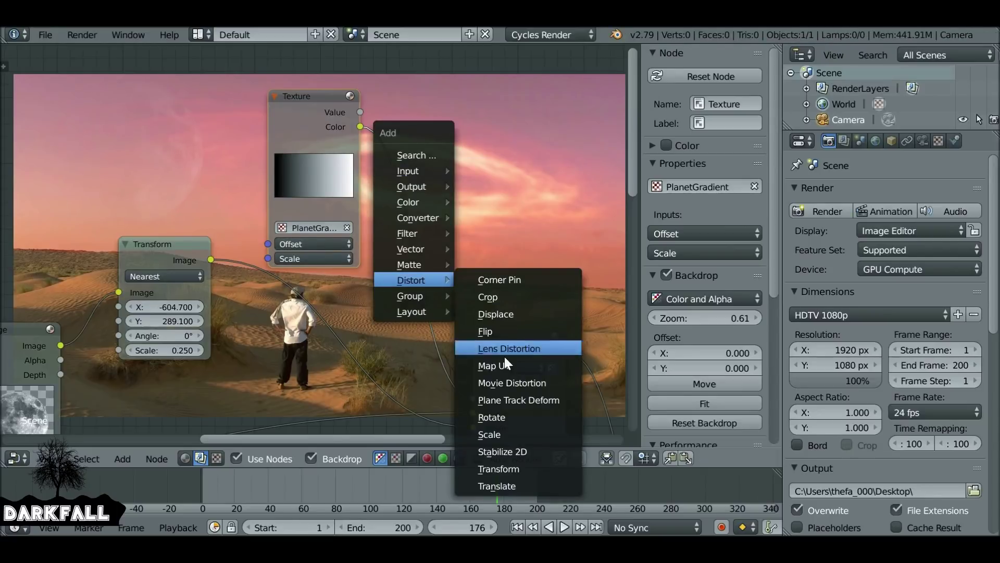
click(498, 485)
click(399, 158)
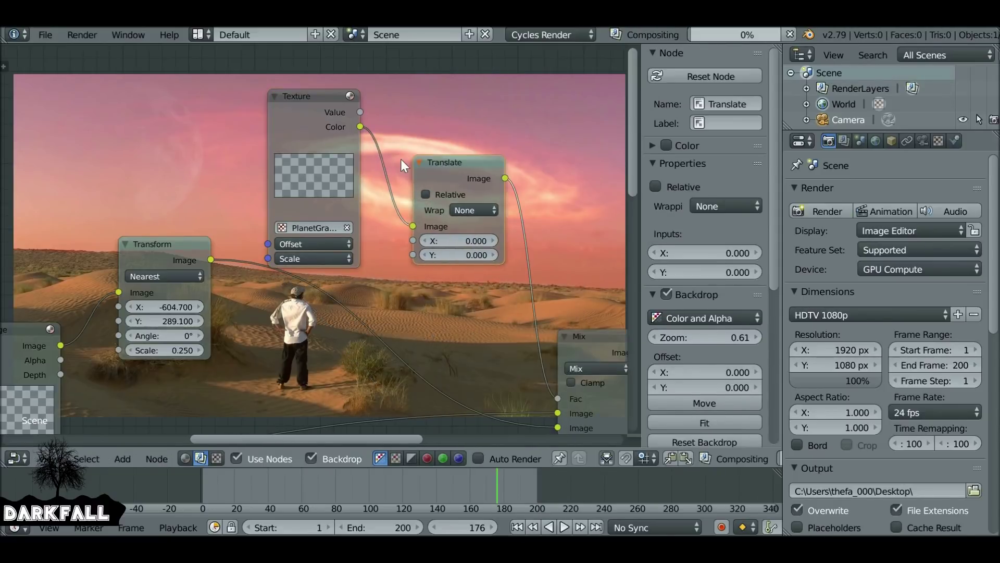
Shift the planet gradient horizontally by setting the Translate node's X to -175.2.
drag(458, 240, 395, 240)
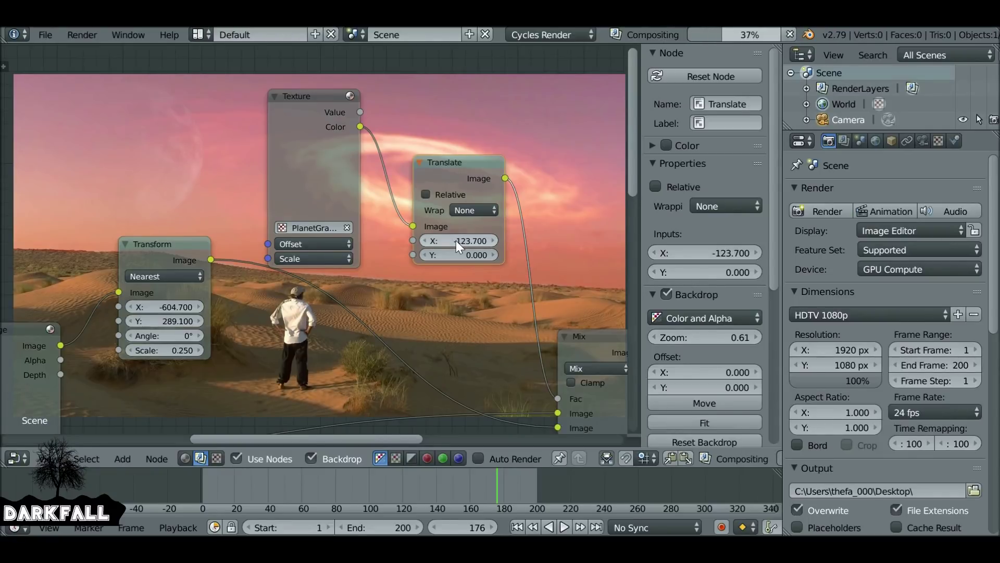
drag(456, 240, 428, 240)
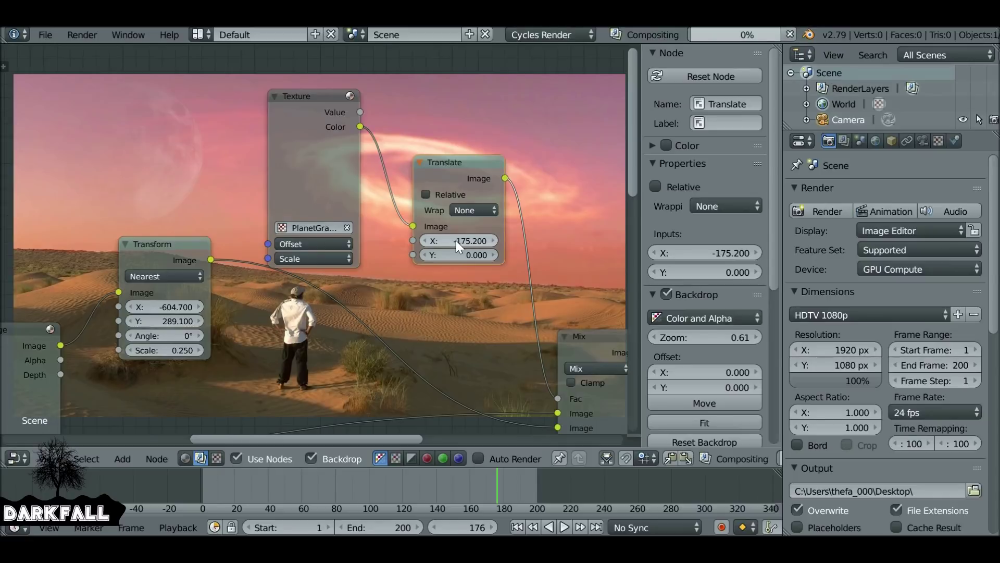
scroll(448, 146, down, 2)
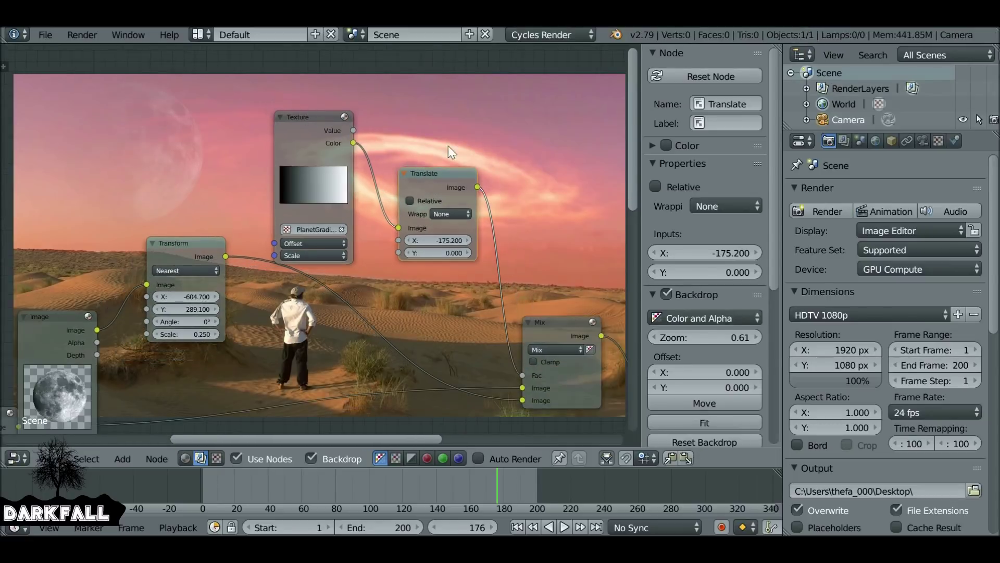
Preview the PlanetGradient texture and the Translate output in the backdrop, and set the Translate node's X to -209.7.
middle_drag(448, 146, 378, 217)
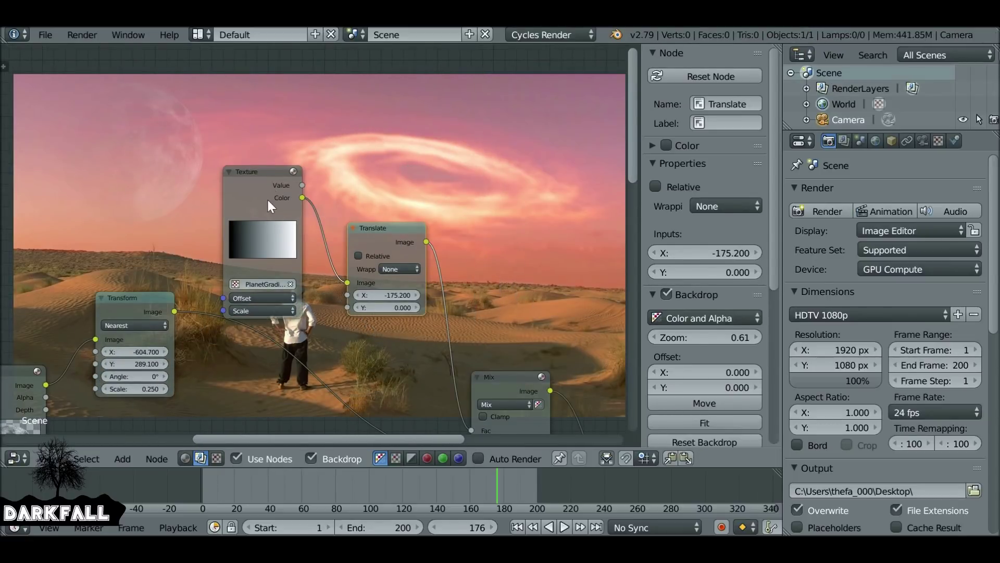
ctrl+shift+click(300, 189)
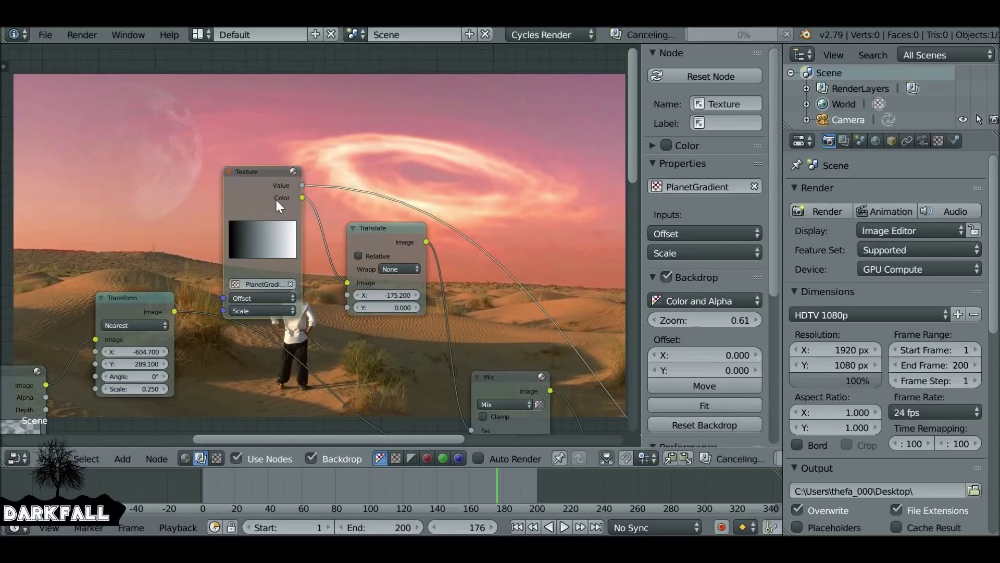
middle_drag(284, 198, 225, 210)
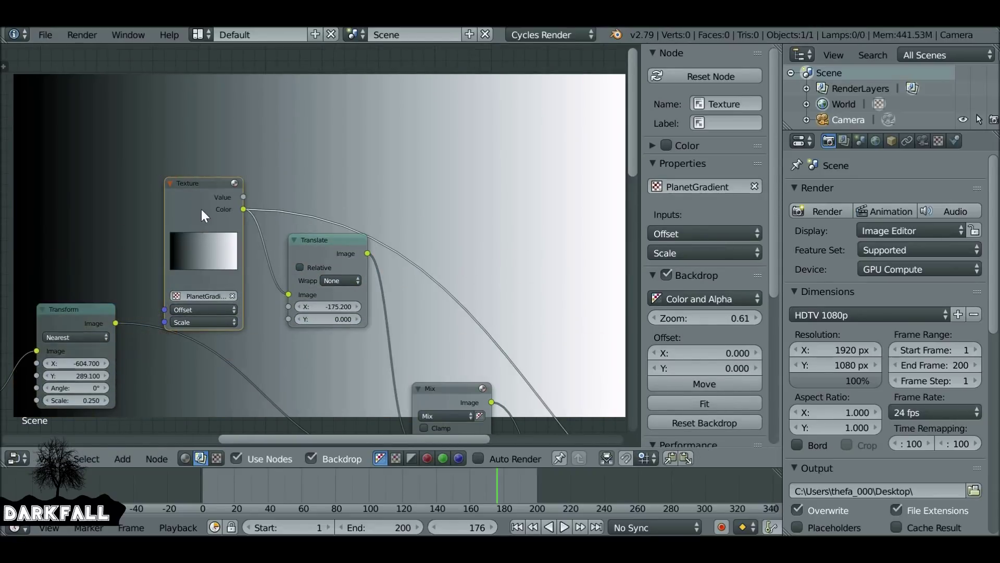
ctrl+shift+click(324, 252)
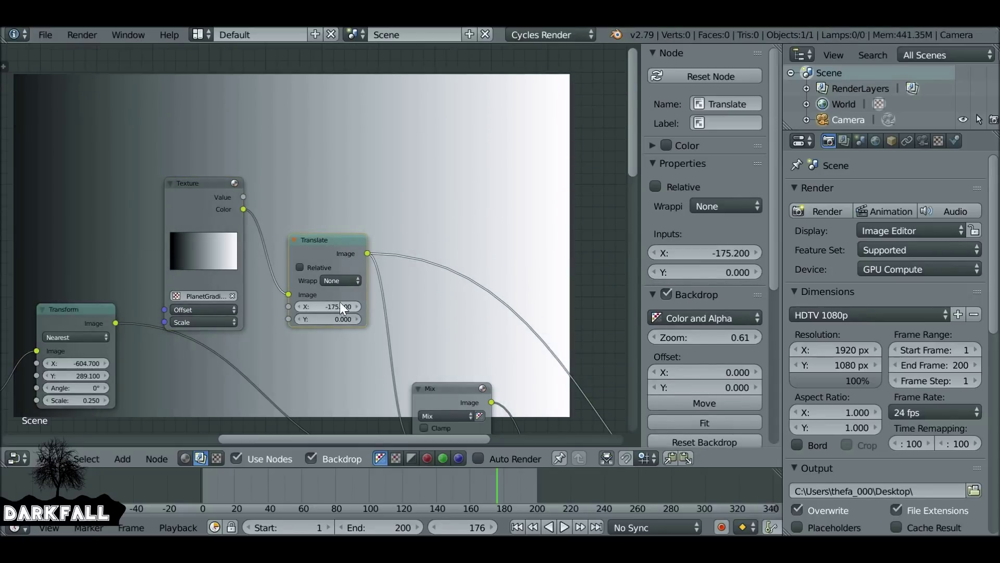
mouse_move(321, 308)
mouse_down()
mouse_move(312, 308)
mouse_move(330, 307)
mouse_up()
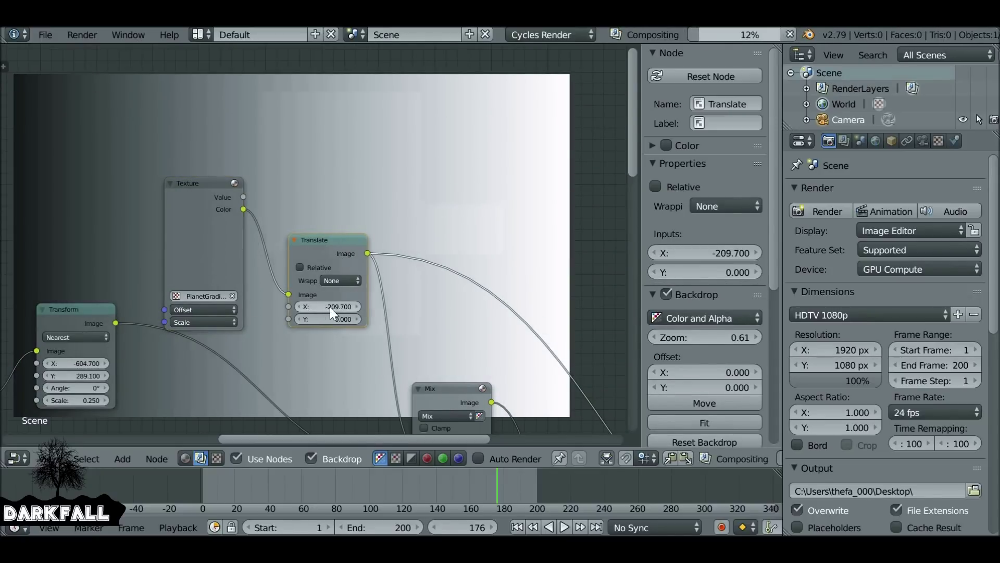
Preview the Mix node's output in the backdrop, and return the viewer to the final Add node's result.
middle_drag(320, 374, 276, 236)
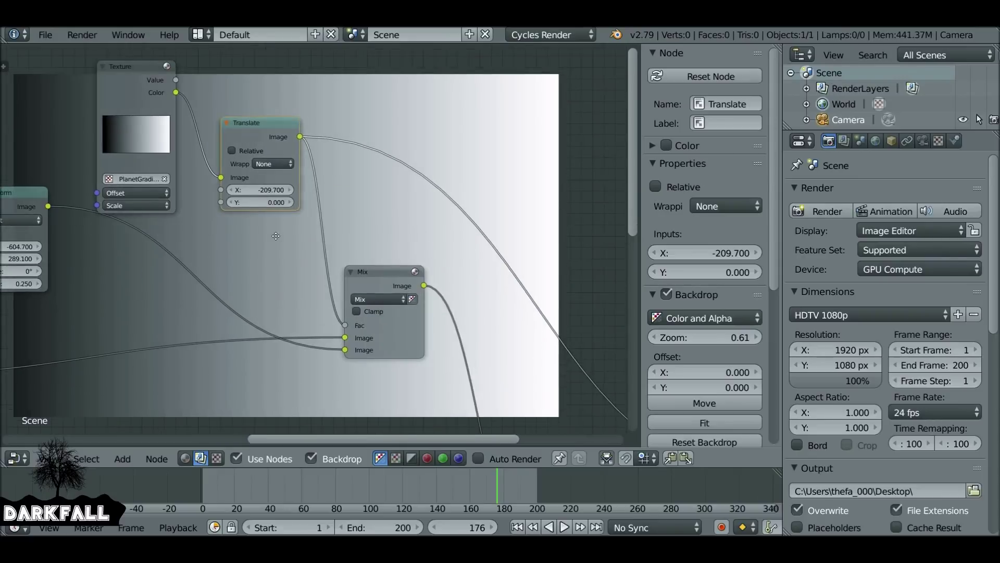
ctrl+shift+click(402, 285)
key(Home)
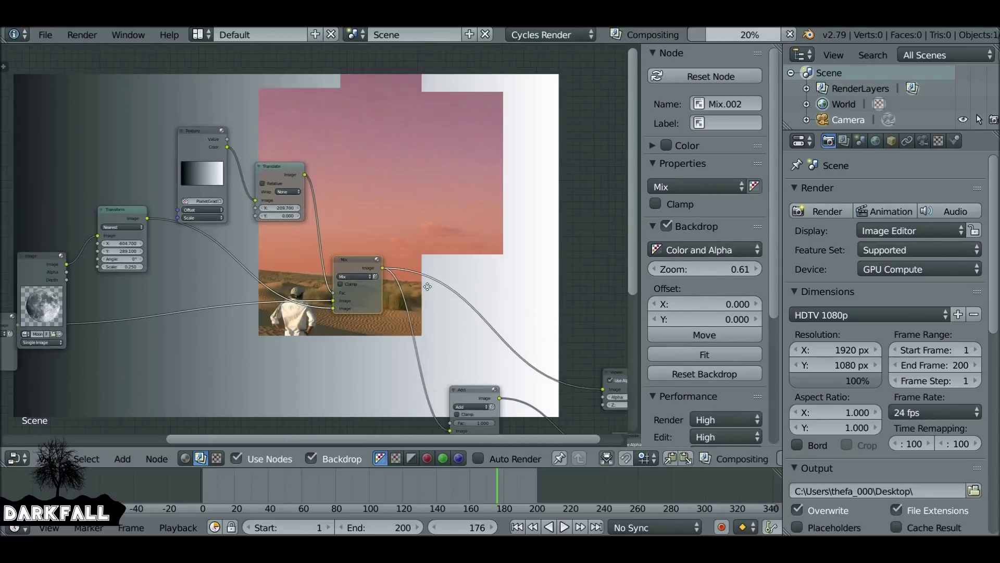
ctrl+shift+click(312, 348)
Set the Translate node's X to -286.7 while viewing the final composite.
middle_drag(258, 209, 495, 197)
scroll(392, 236, up, 3)
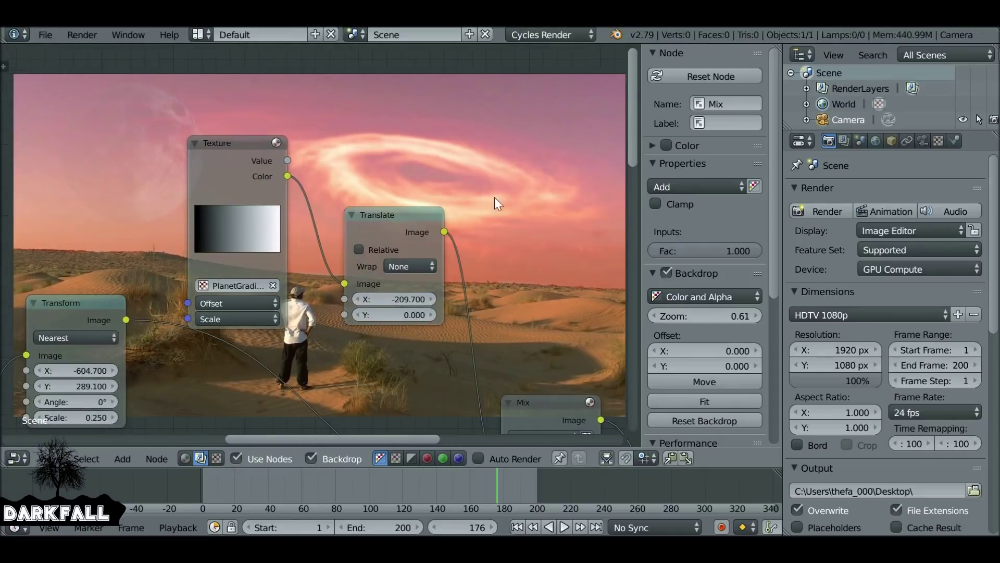
ctrl+drag(399, 298, 385, 298)
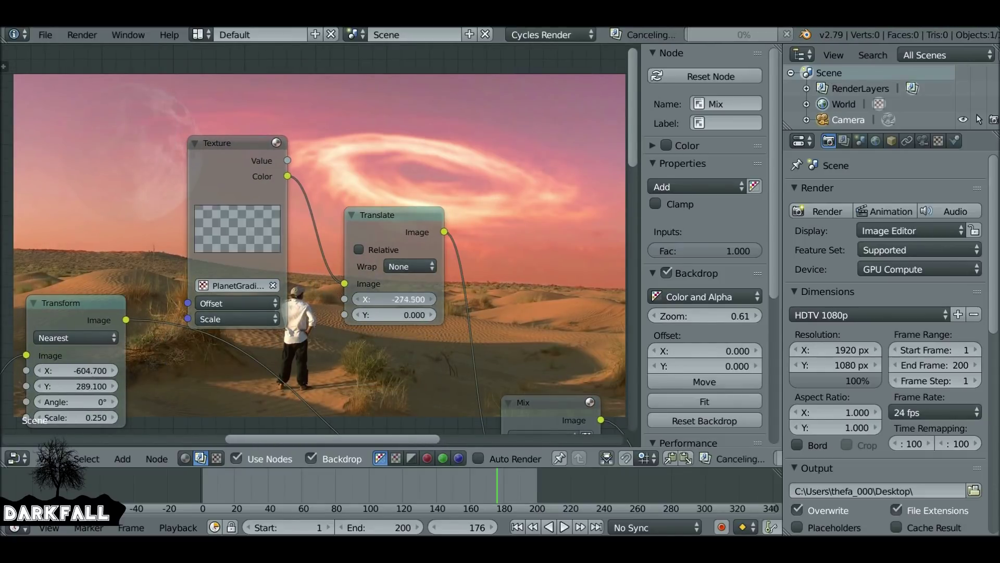
middle_drag(355, 288, 429, 265)
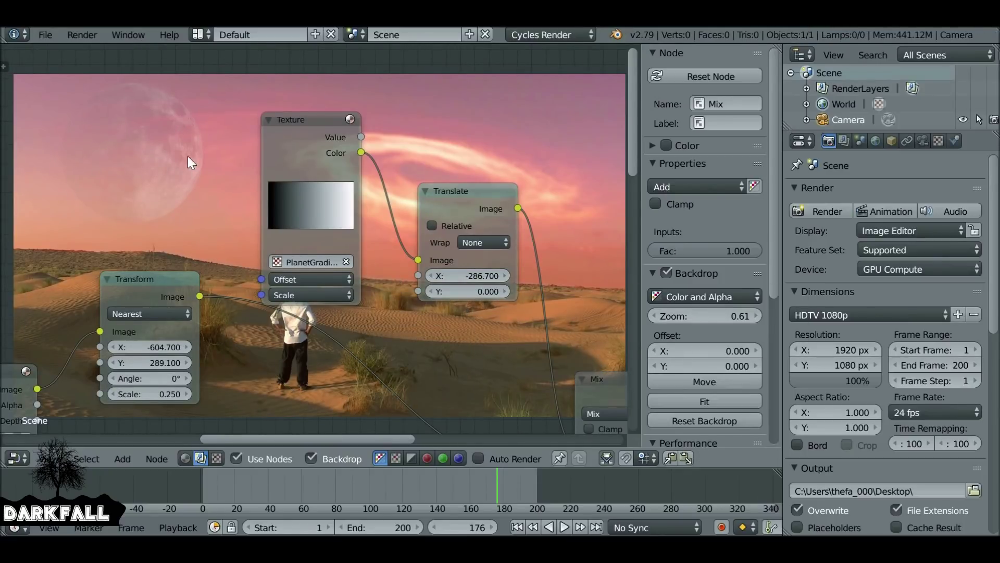
mouse_move(388, 213)
middle_down()
mouse_move(273, 152)
mouse_move(396, 201)
middle_up()
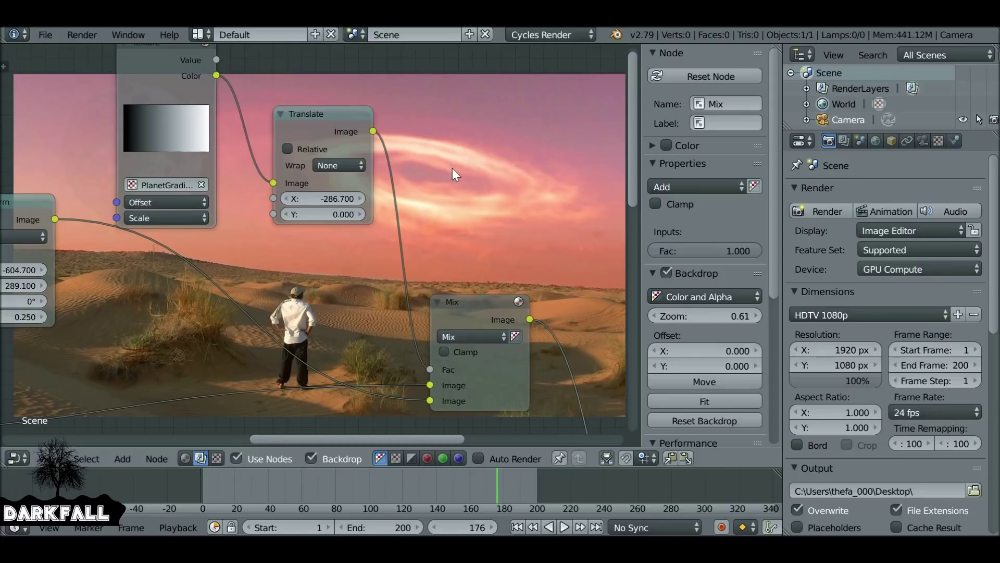
Insert a ColorRamp node between the Translate node and the Mix node's Fac.
key(shift+a)
mouse_move(440, 123)
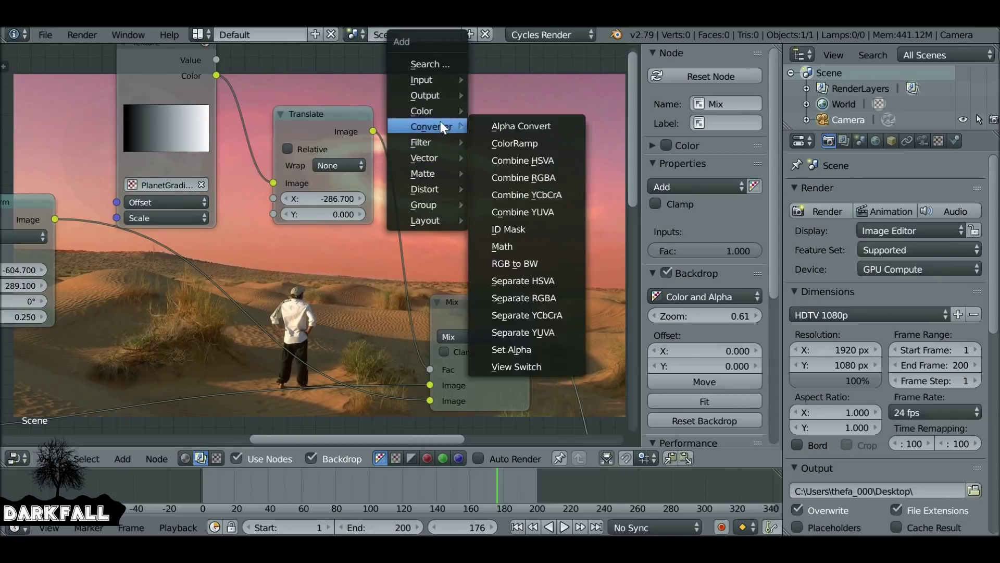
click(513, 140)
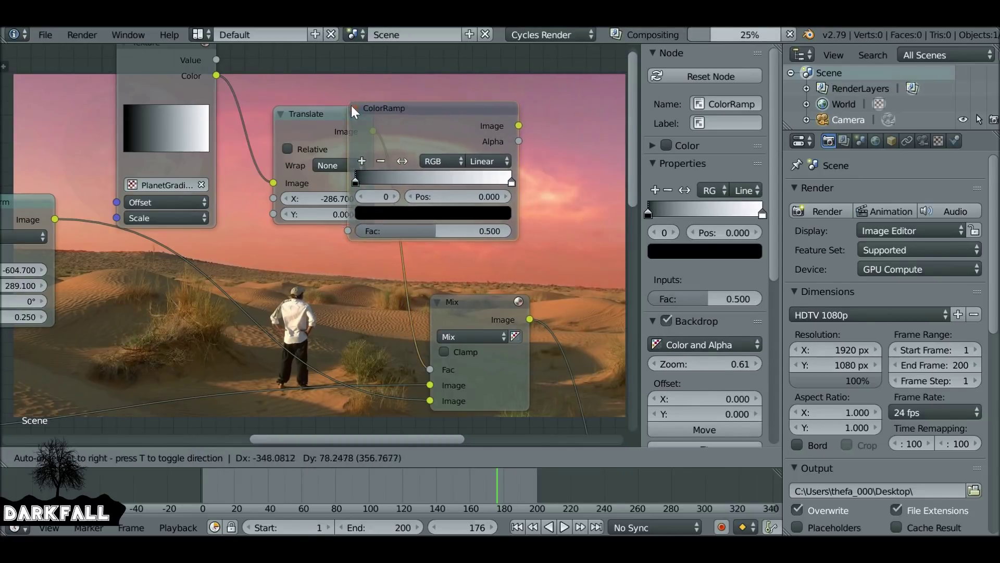
click(366, 118)
Move the ColorRamp's white stop to position 0.4, and shift the node slightly.
middle_drag(467, 171, 243, 242)
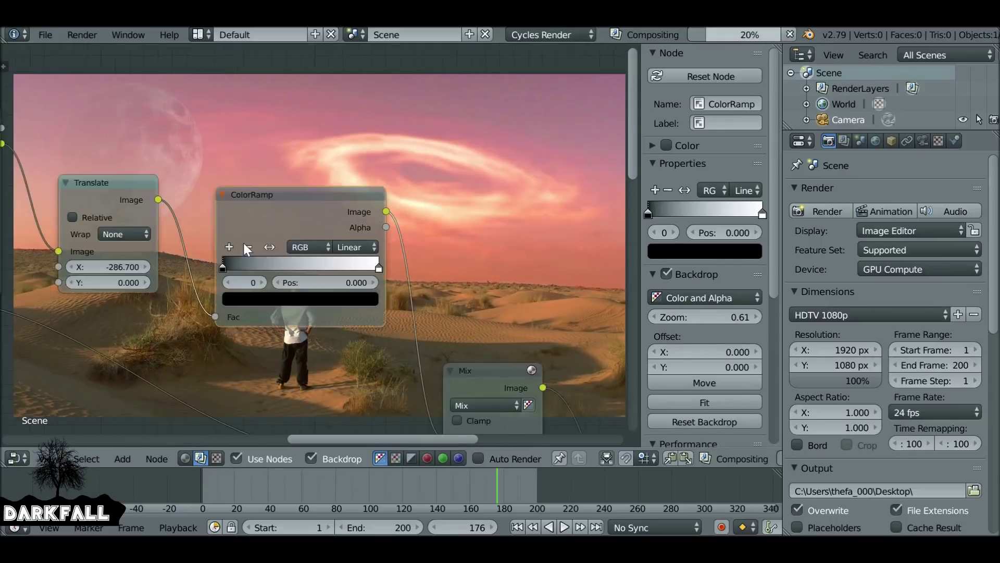
scroll(245, 246, up, 1)
drag(381, 268, 345, 269)
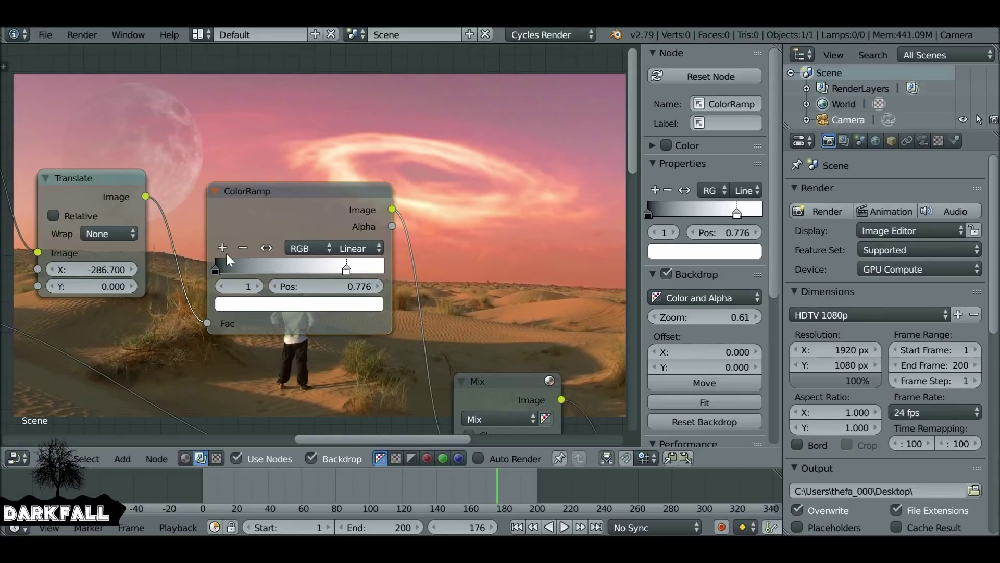
drag(341, 266, 283, 269)
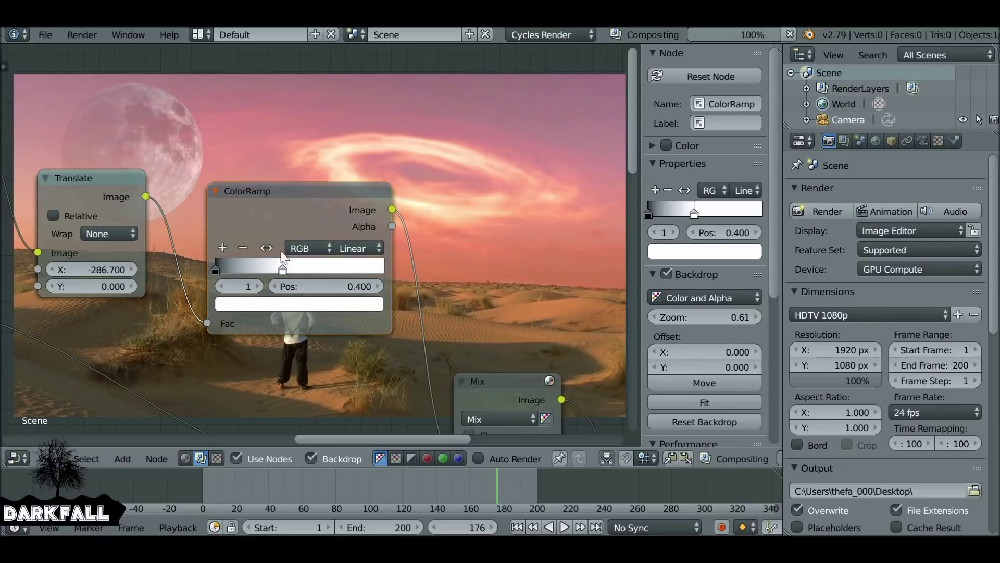
key(g)
click(292, 270)
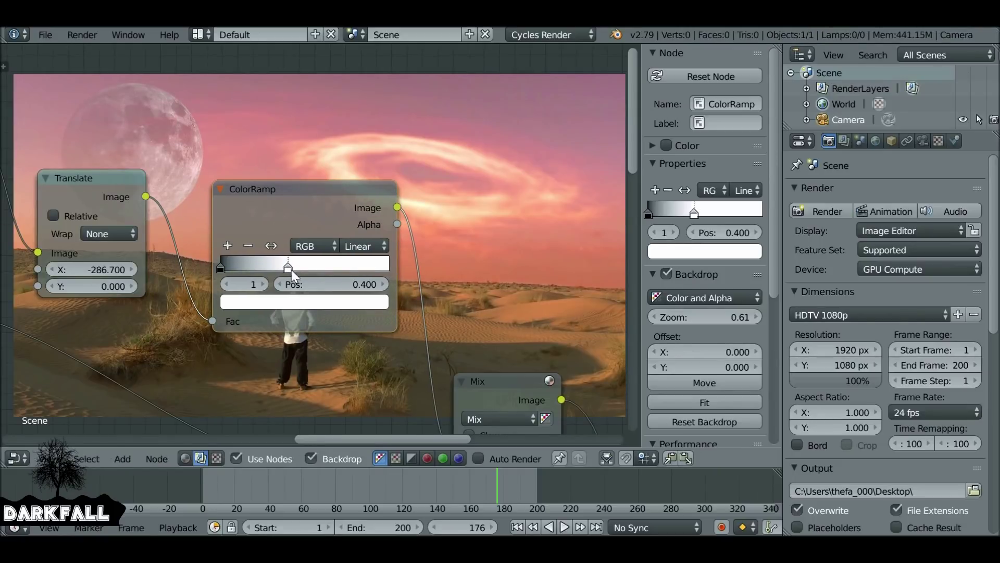
Adjust the moon's fade by setting the ColorRamp's white stop to 0.306 and its black stop to 0.048.
drag(226, 265, 235, 270)
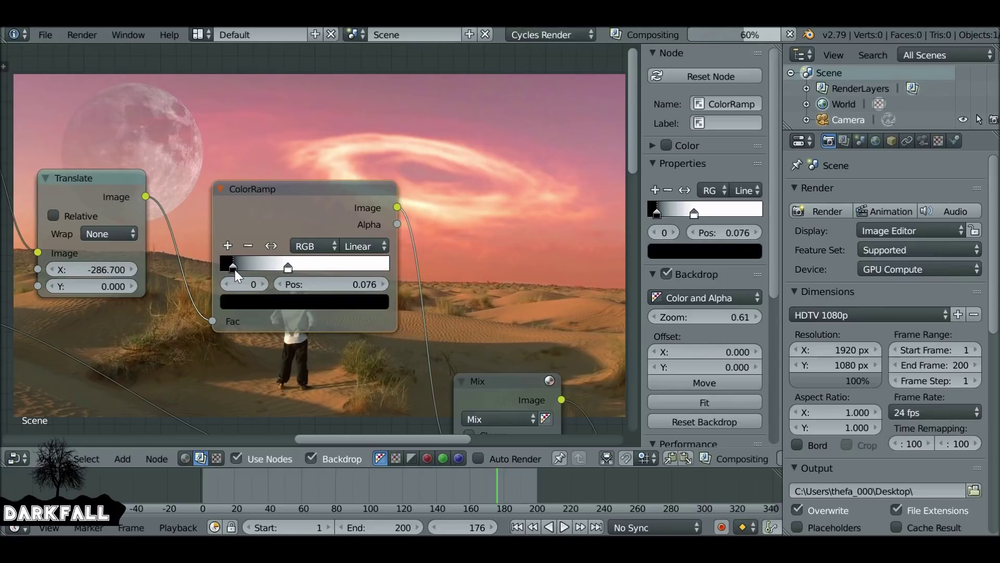
middle_drag(235, 270, 144, 305)
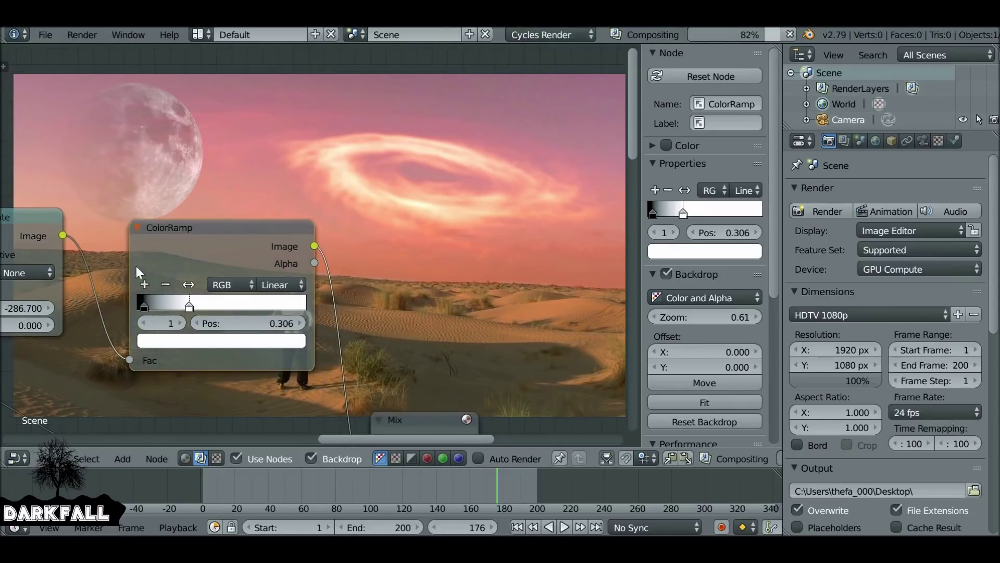
click(146, 307)
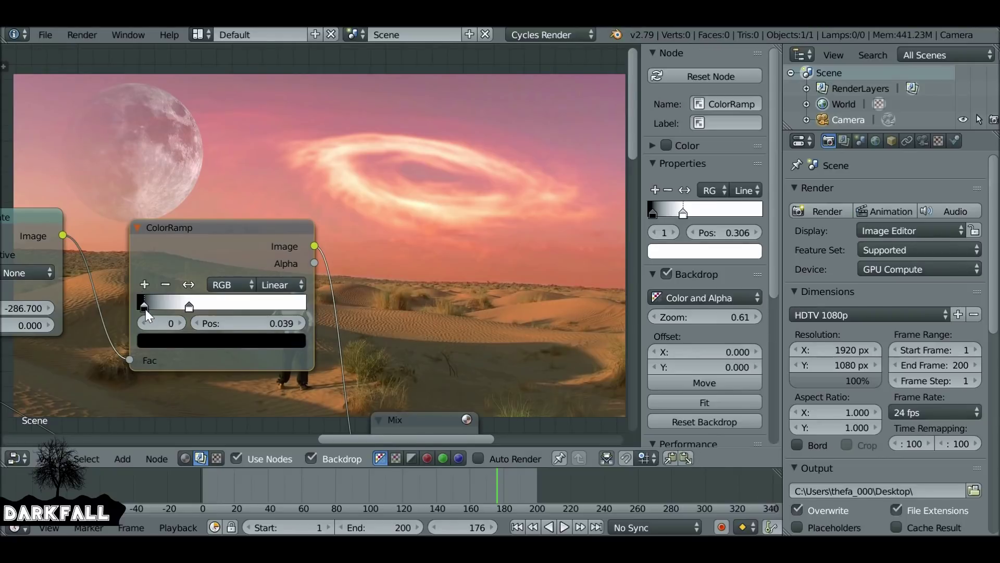
drag(146, 309, 147, 309)
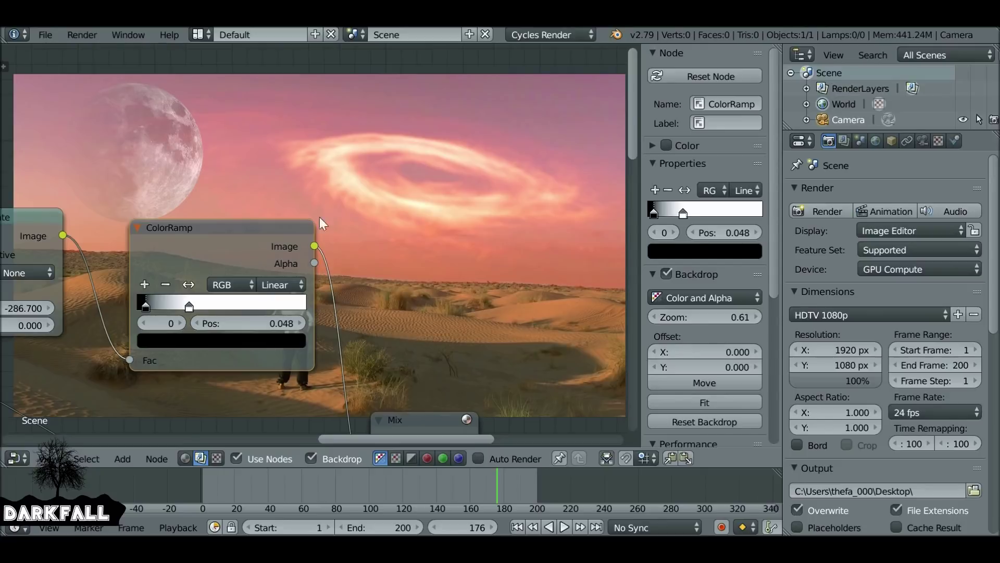
scroll(271, 146, down, 5)
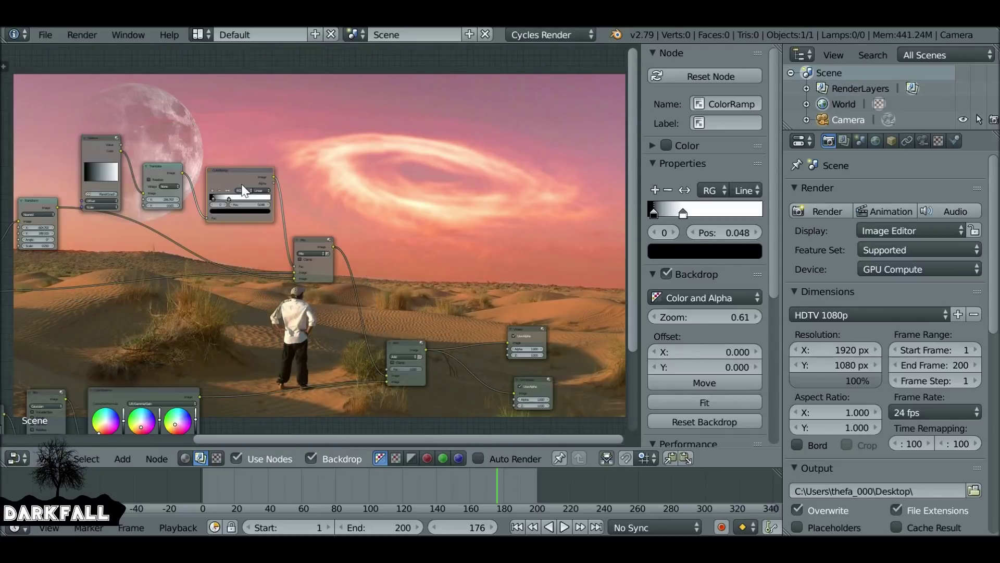
ctrl+scroll(241, 185, right, 5)
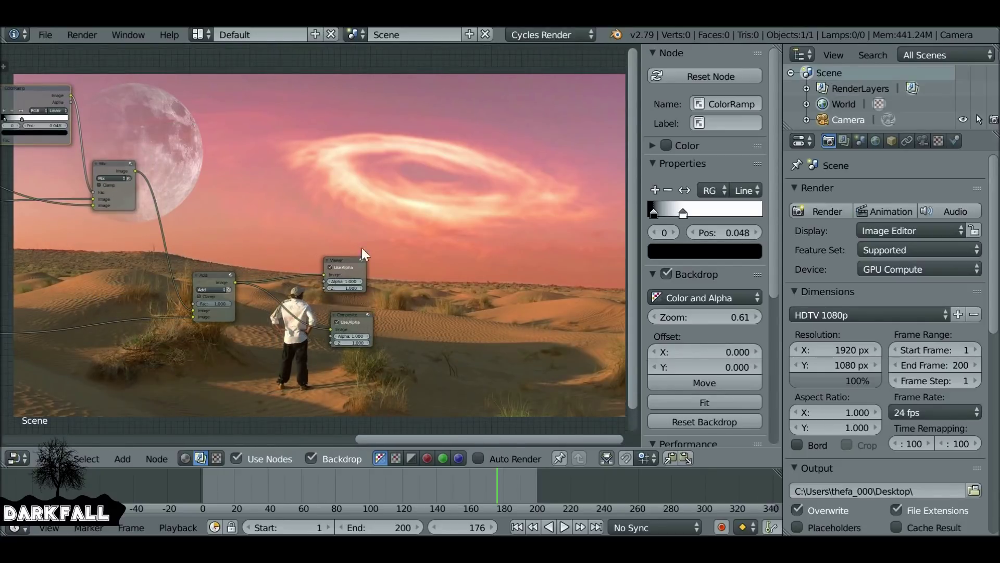
Move the Viewer and Composite nodes aside and insert a Mix node between the Add node and both outputs.
drag(348, 261, 450, 221)
drag(352, 319, 489, 289)
middle_drag(333, 307, 293, 265)
key(shift+a)
mouse_move(226, 263)
click(313, 398)
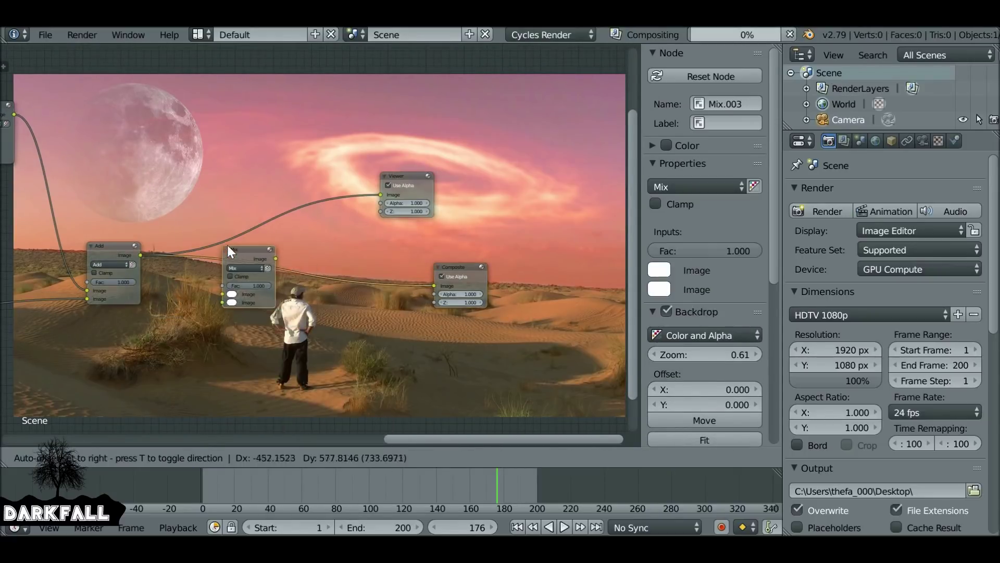
click(295, 264)
middle_drag(284, 268, 299, 215)
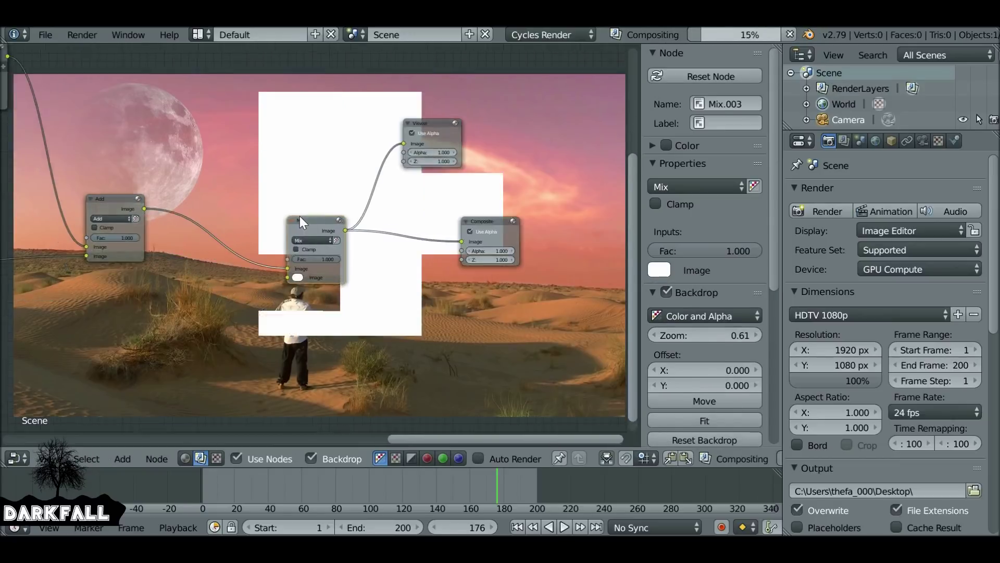
Add a Texture node using the Gradient texture and connect its Color output to the new Mix node's second Image input.
scroll(167, 155, up, 2)
key(shift+a)
mouse_move(196, 130)
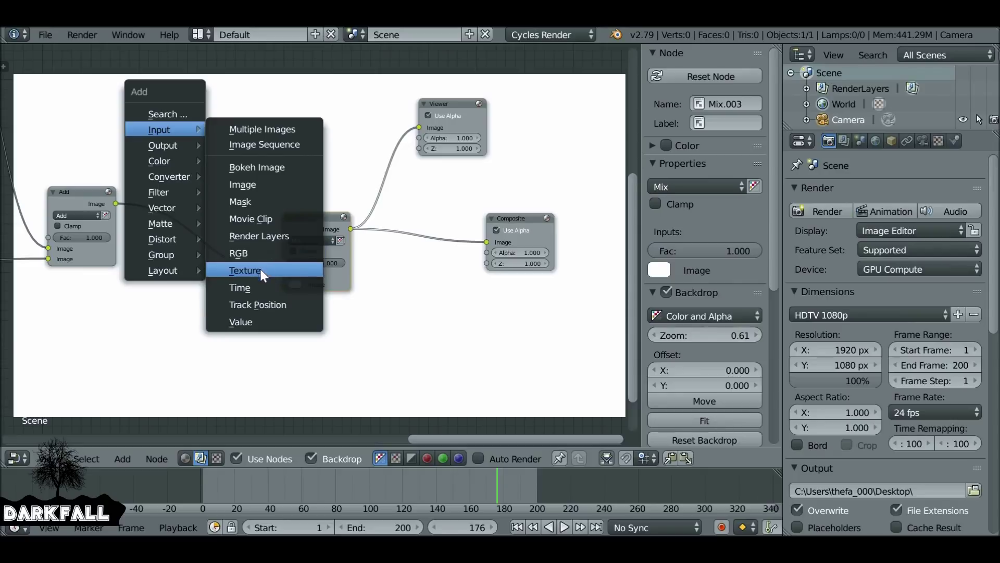
click(245, 270)
click(187, 280)
scroll(206, 216, up, 1)
middle_drag(206, 215, 210, 154)
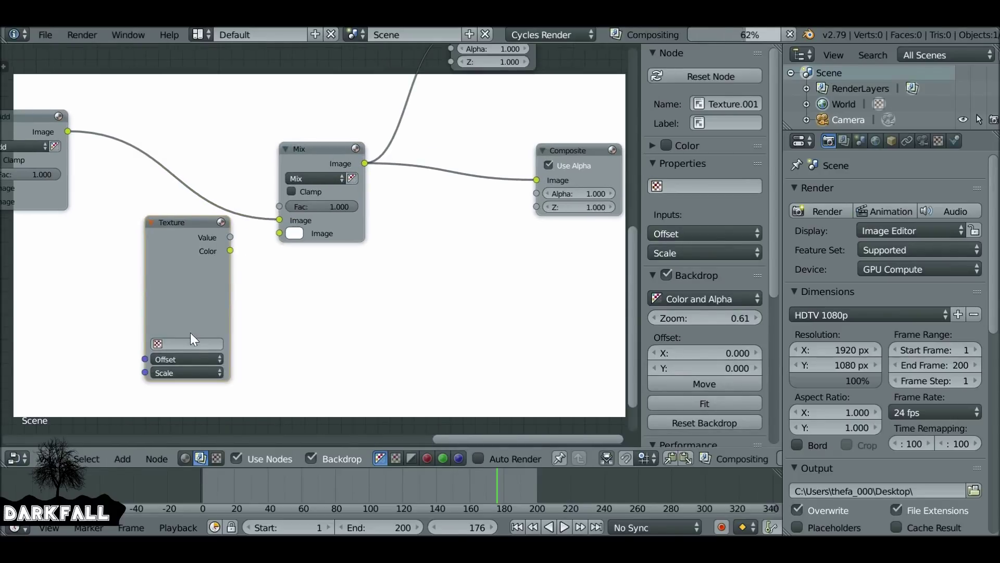
click(158, 344)
click(182, 362)
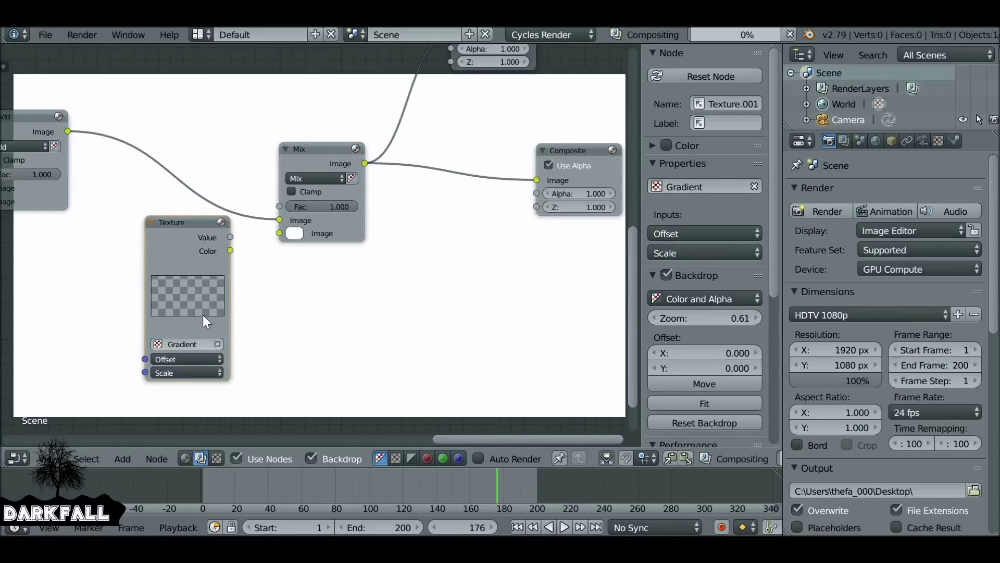
drag(218, 269, 282, 235)
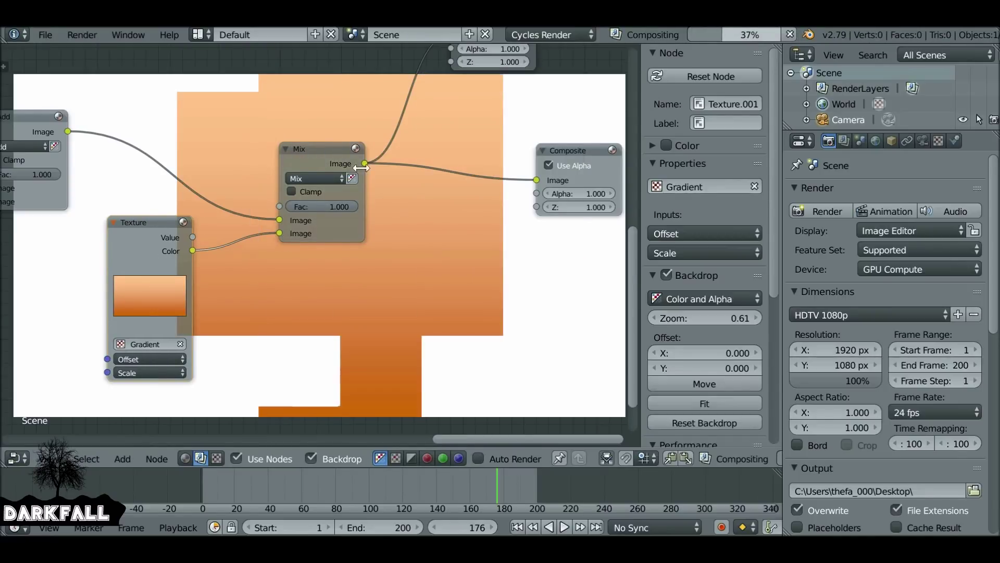
Try the Soft Light blend mode on the gradient's Mix node with a factor of 0.242.
click(317, 178)
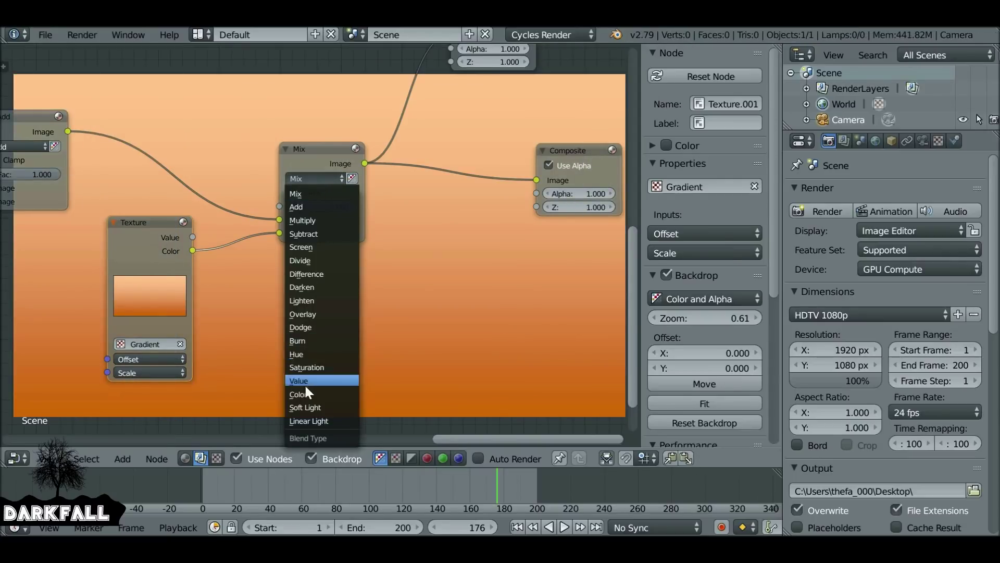
click(305, 405)
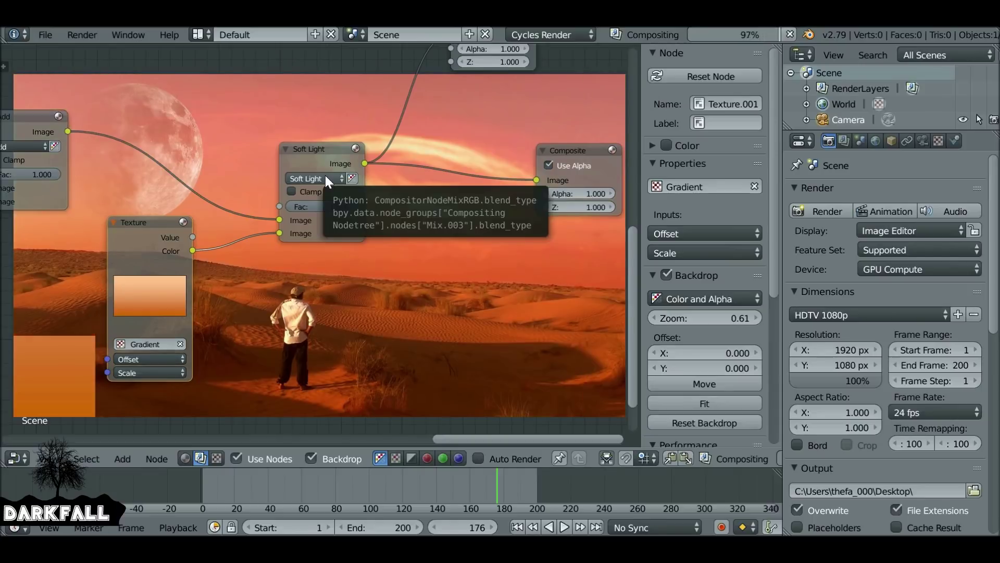
drag(357, 208, 296, 205)
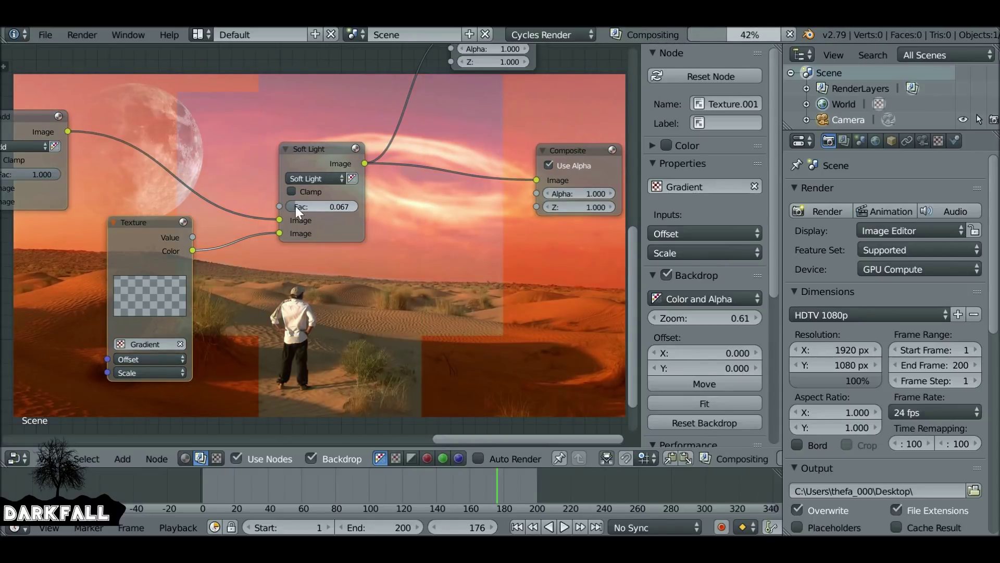
drag(295, 205, 307, 207)
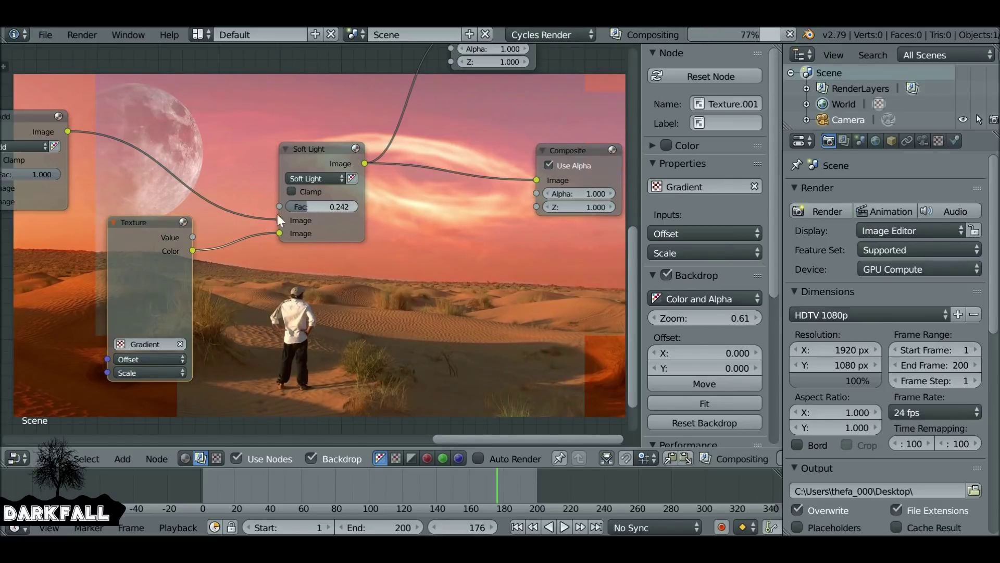
Set the gradient's Mix node to Overlay with a factor of 0.315, and compare the composite with and without it.
click(307, 177)
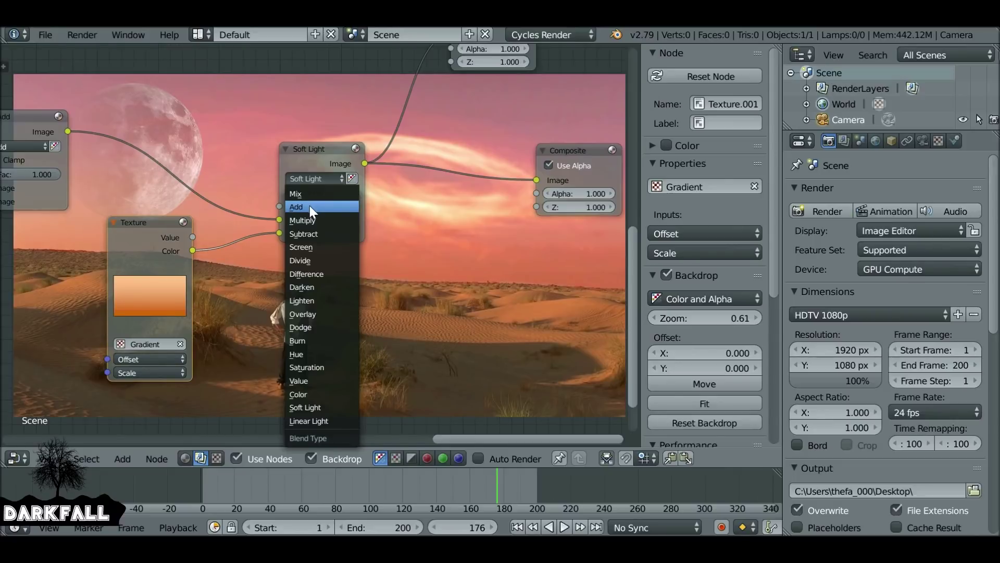
click(307, 312)
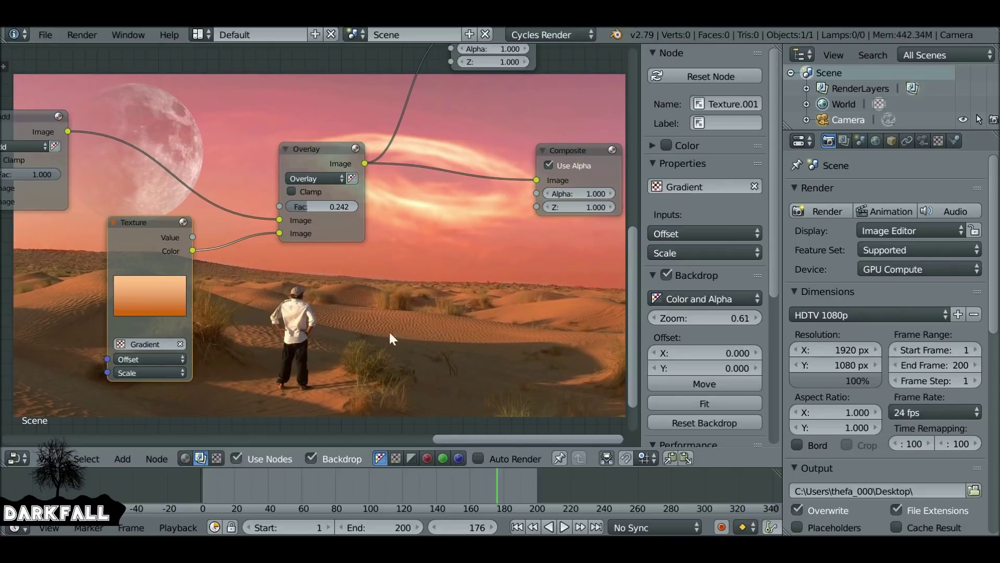
drag(305, 205, 255, 206)
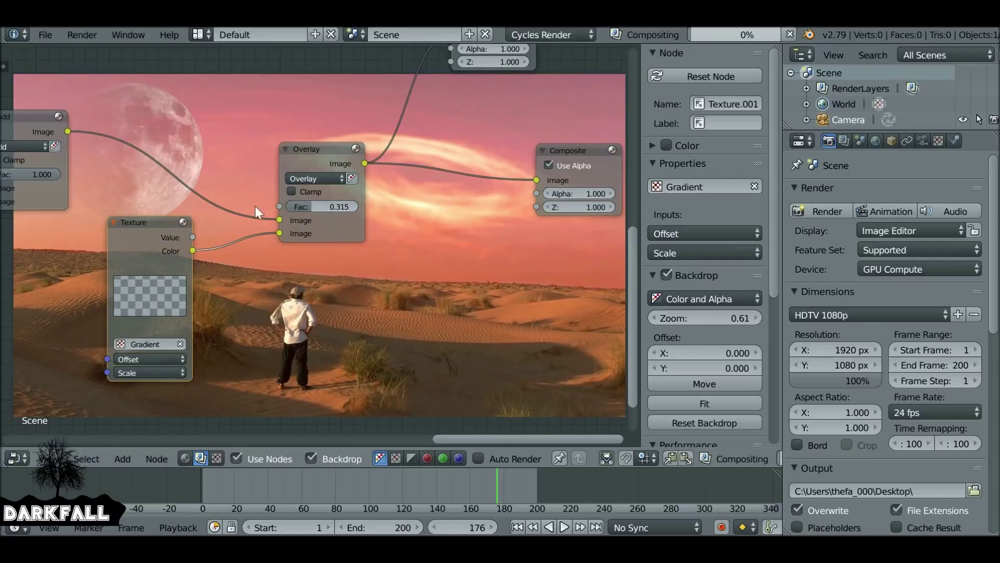
ctrl+shift+click(36, 127)
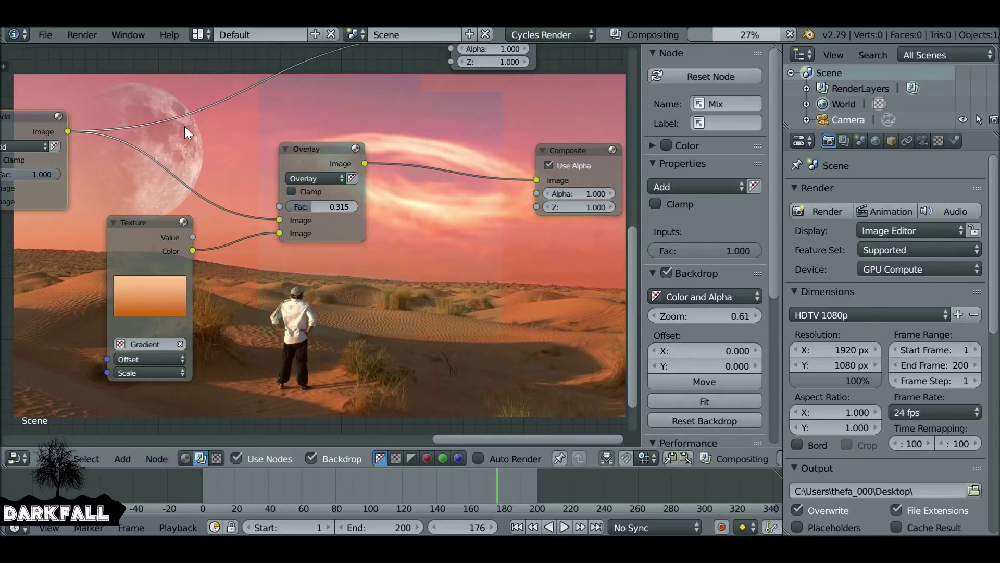
ctrl+shift+click(332, 154)
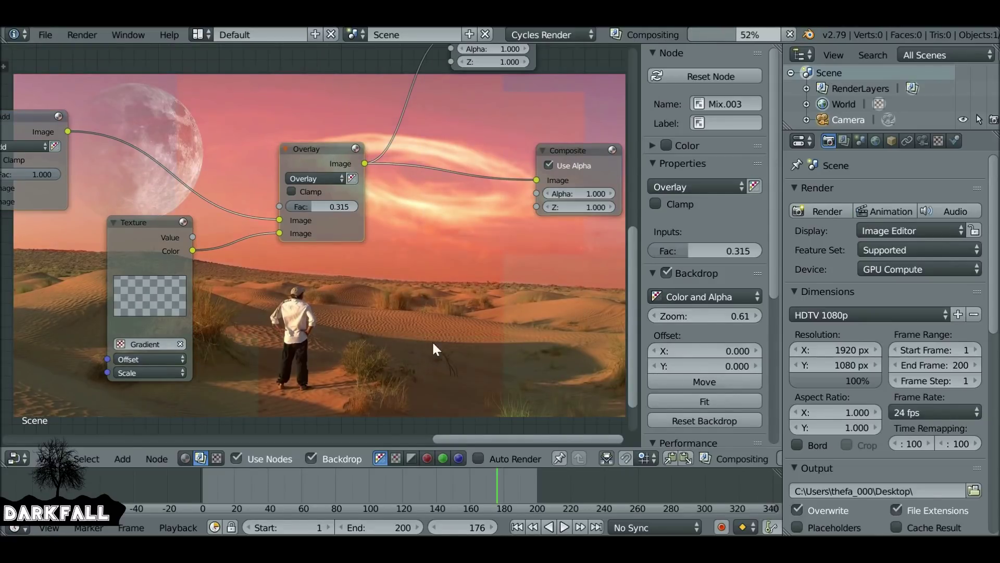
scroll(205, 371, down, 4)
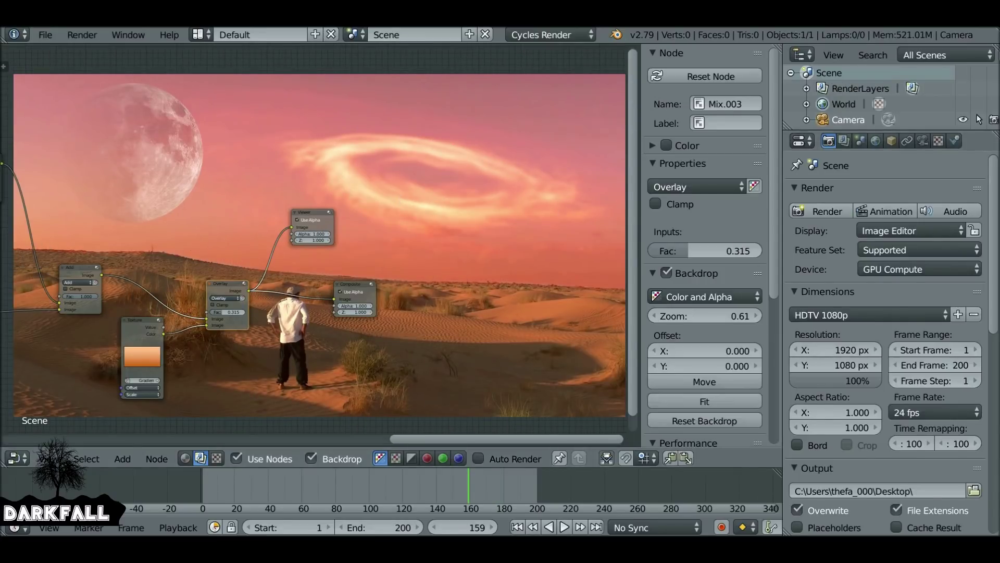
Set the render output format to FFmpeg video and apply the h264 in MP4 encoding preset.
scroll(968, 350, down, 7)
click(814, 399)
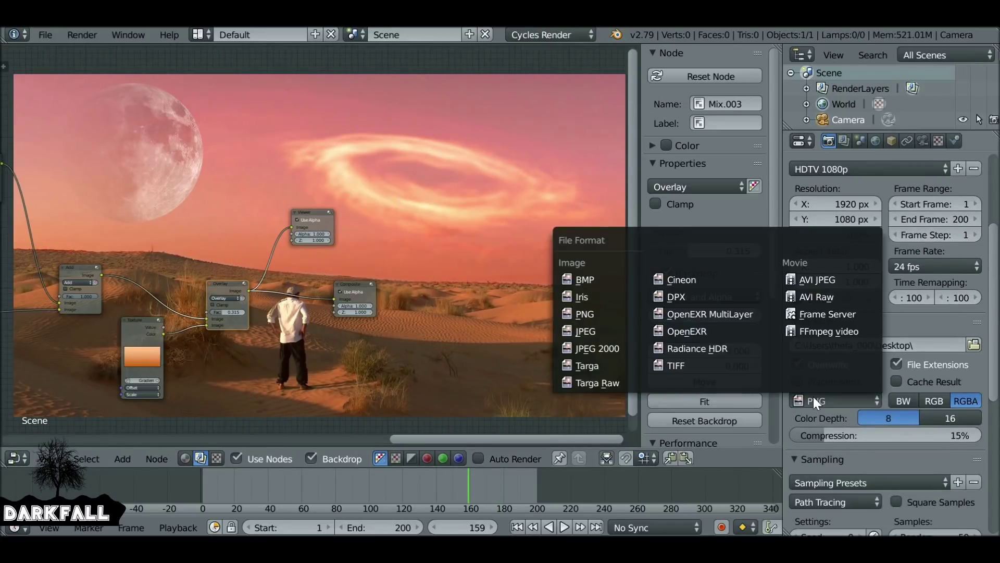
click(805, 325)
scroll(805, 324, down, 3)
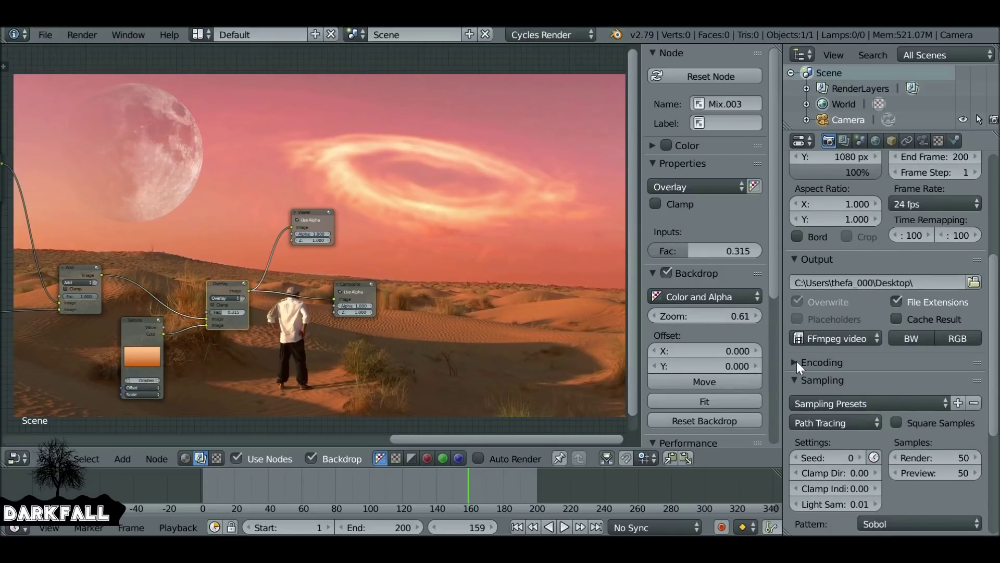
click(814, 361)
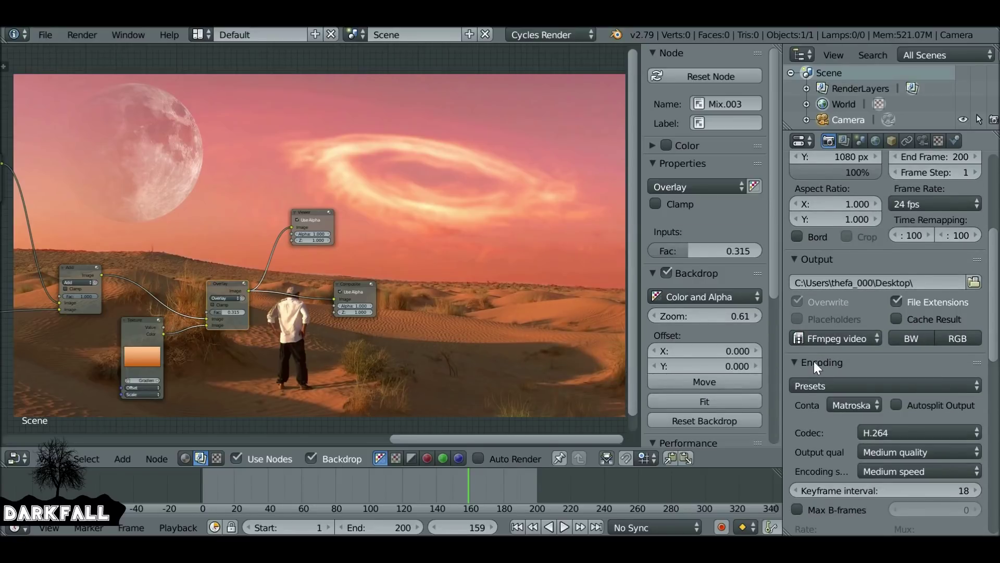
click(828, 384)
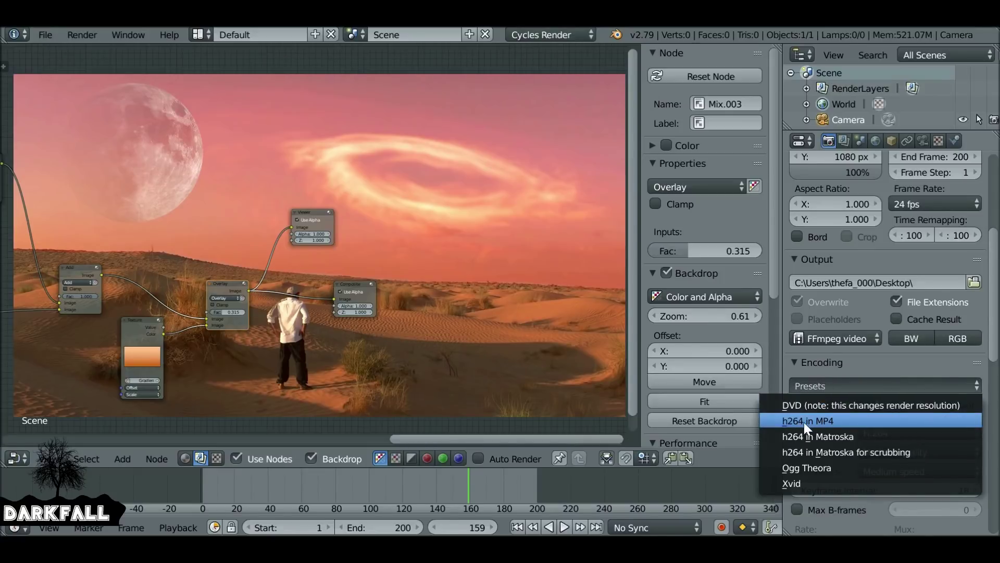
click(845, 422)
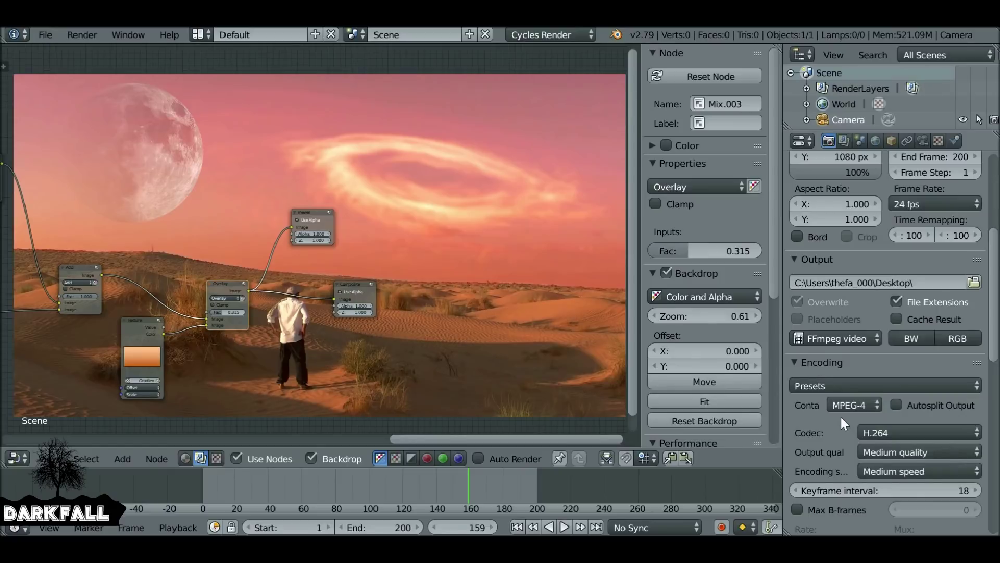
Review the encoding, output path and dimension settings for the animation render.
scroll(818, 386, down, 1)
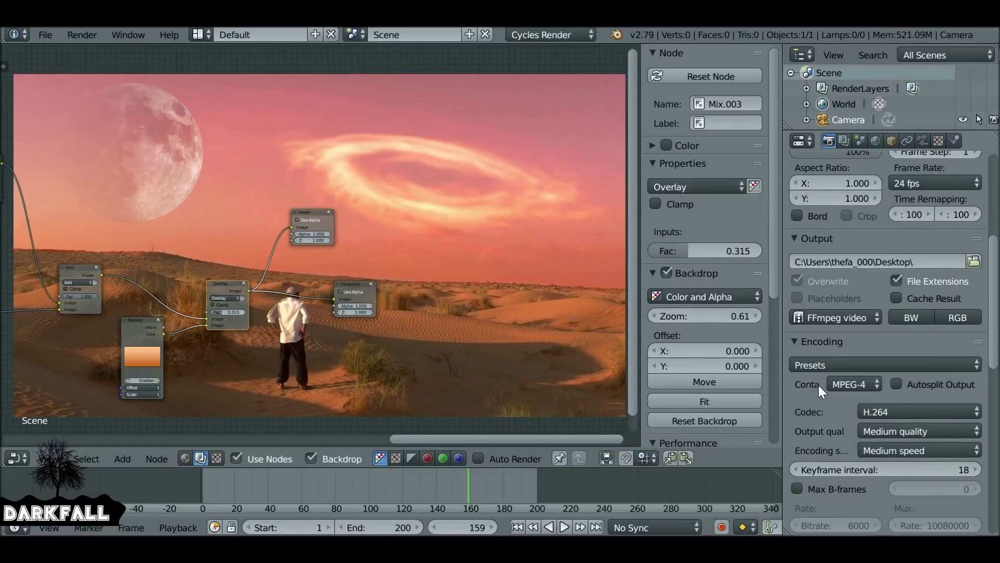
scroll(851, 403, down, 6)
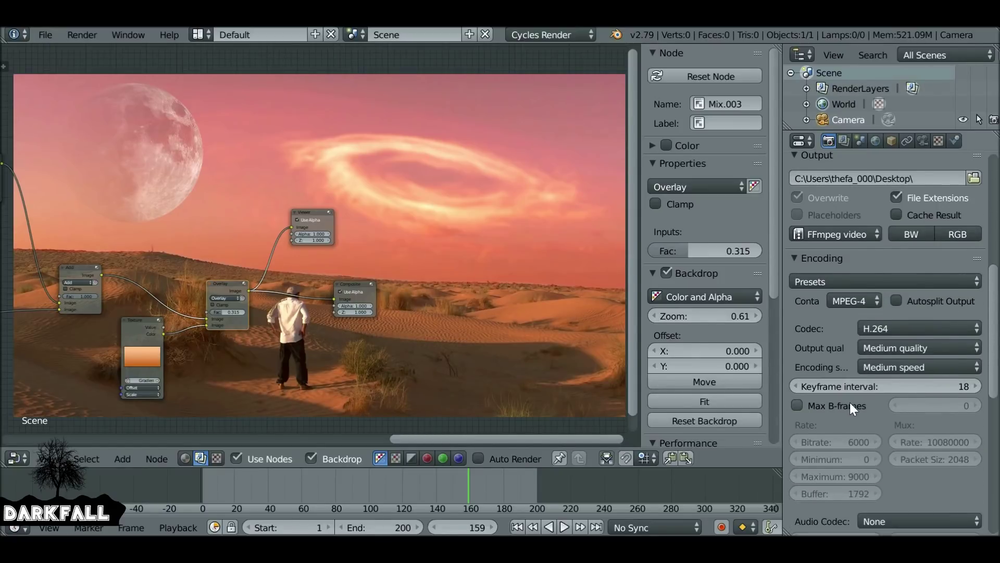
scroll(849, 402, up, 20)
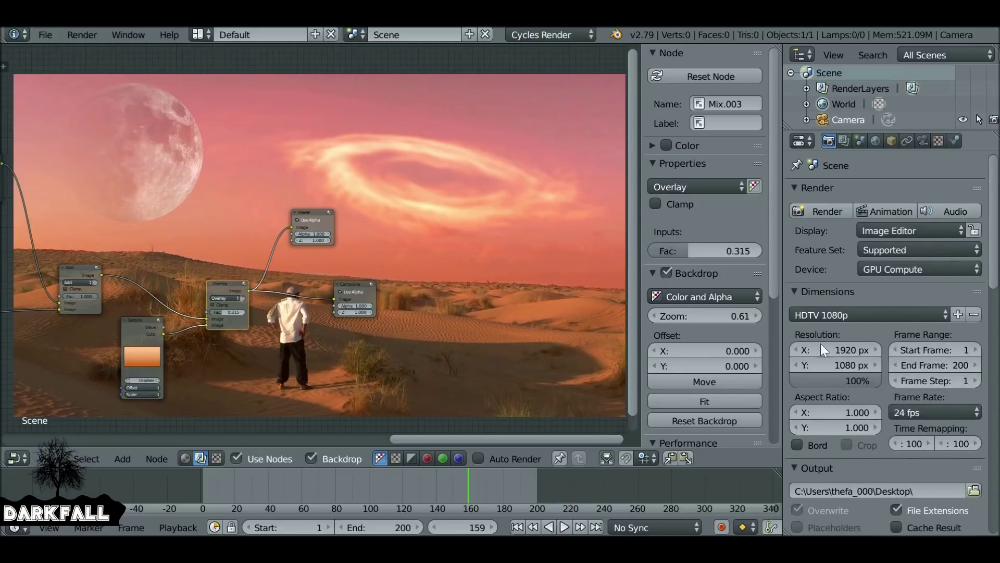
scroll(883, 242, down, 8)
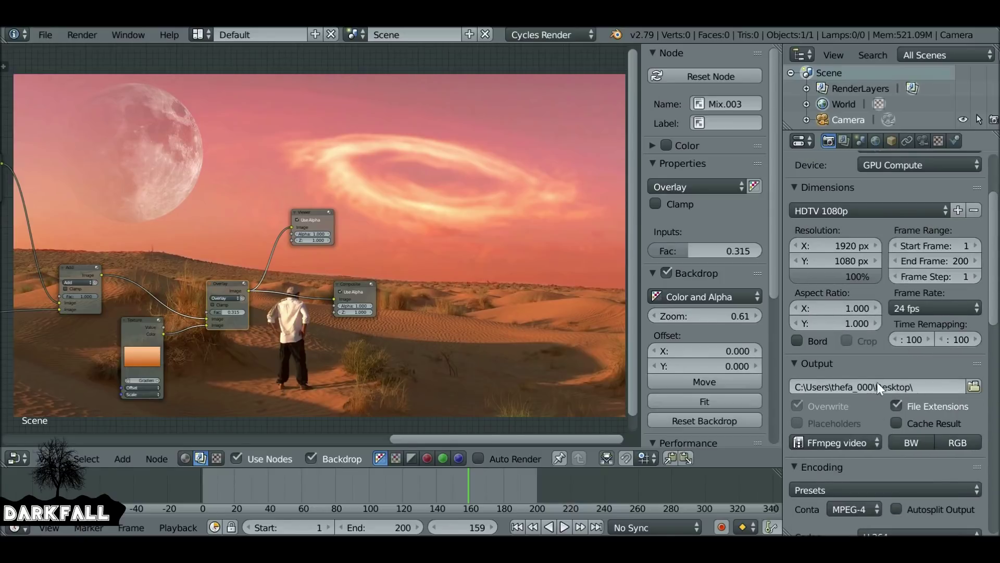
scroll(874, 342, up, 2)
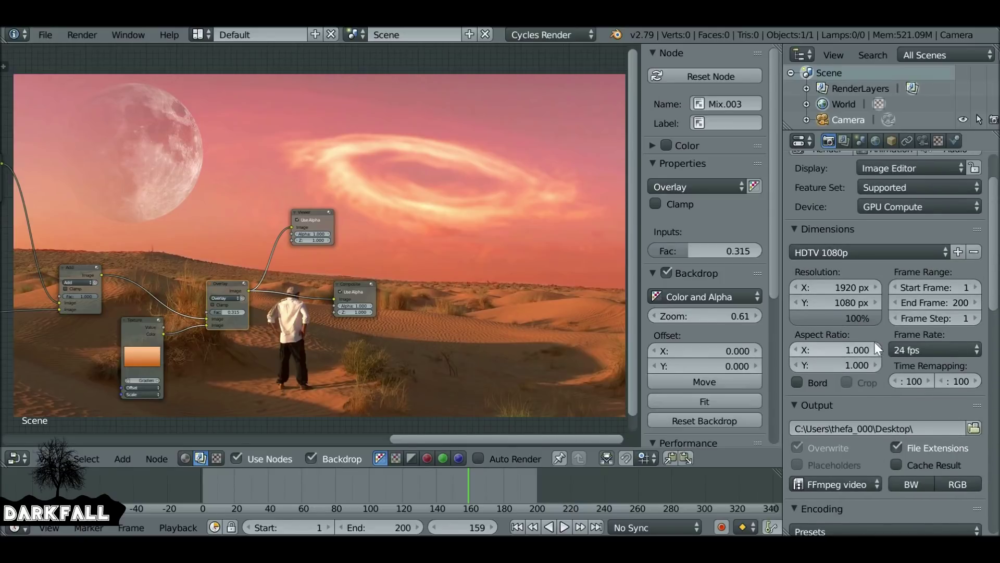
scroll(874, 342, up, 3)
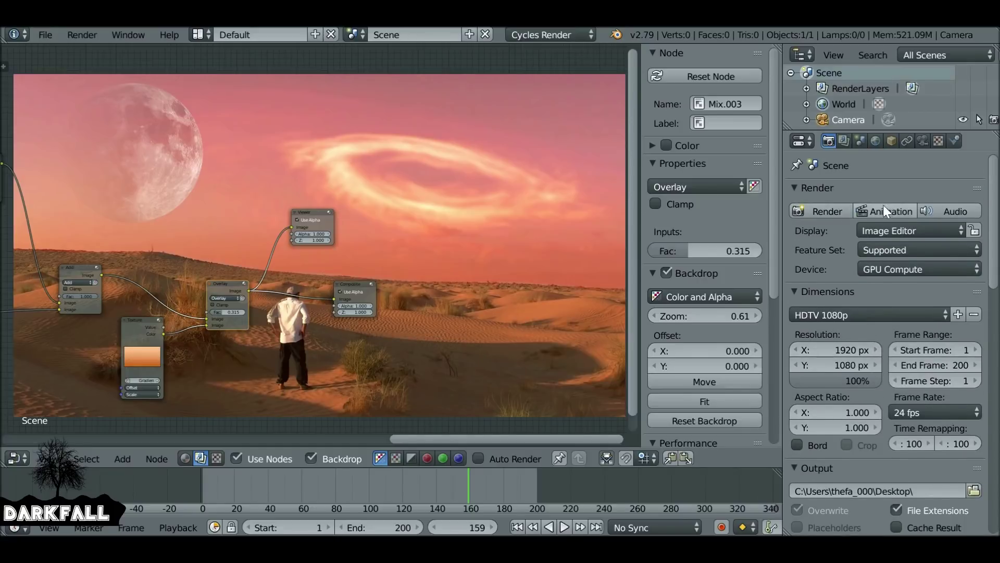